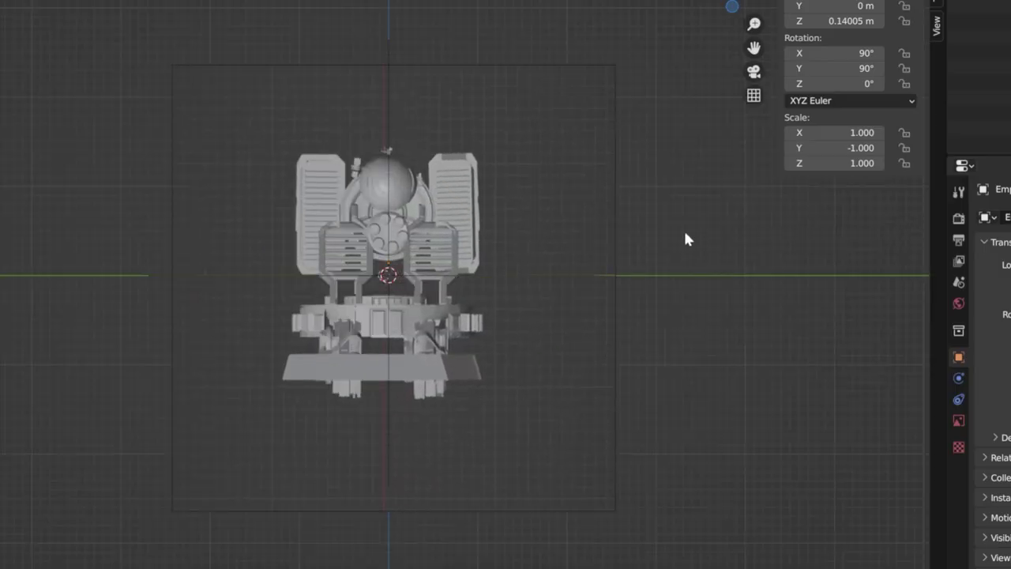
Scale the new UV Sphere down to 0.875 to match the sensor in the reference
{"action": "middle_click_drag", "start_coordinate": [685, 238], "coordinate": [685, 388]}
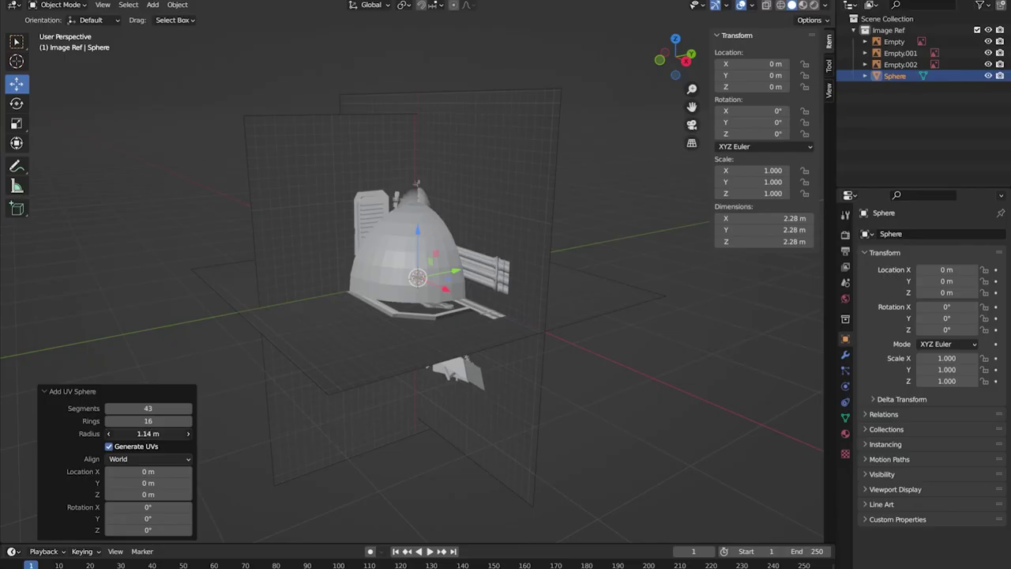
{"action": "middle_click_drag", "start_coordinate": [379, 244], "coordinate": [429, 244]}
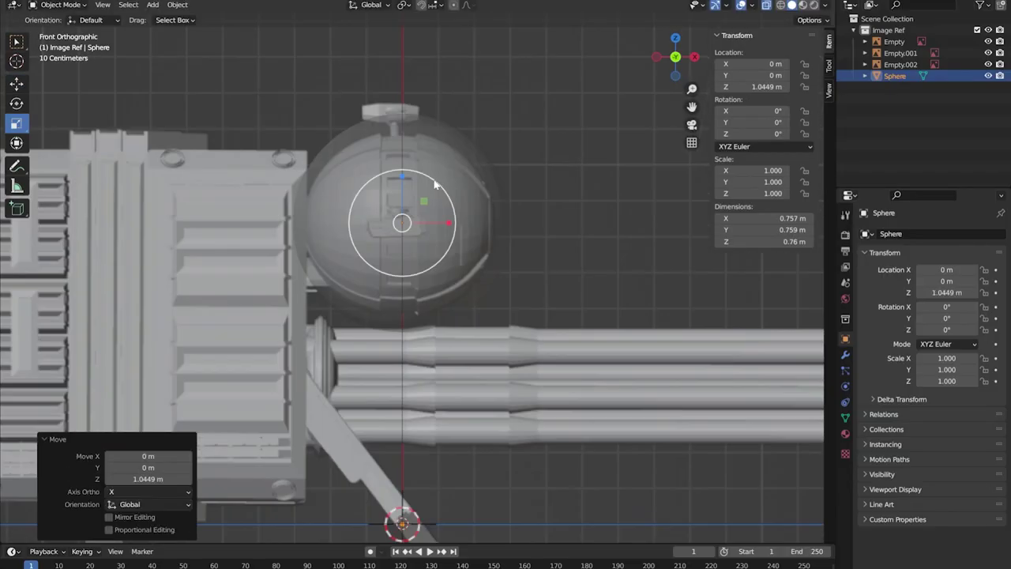
{"action": "key", "text": "s"}
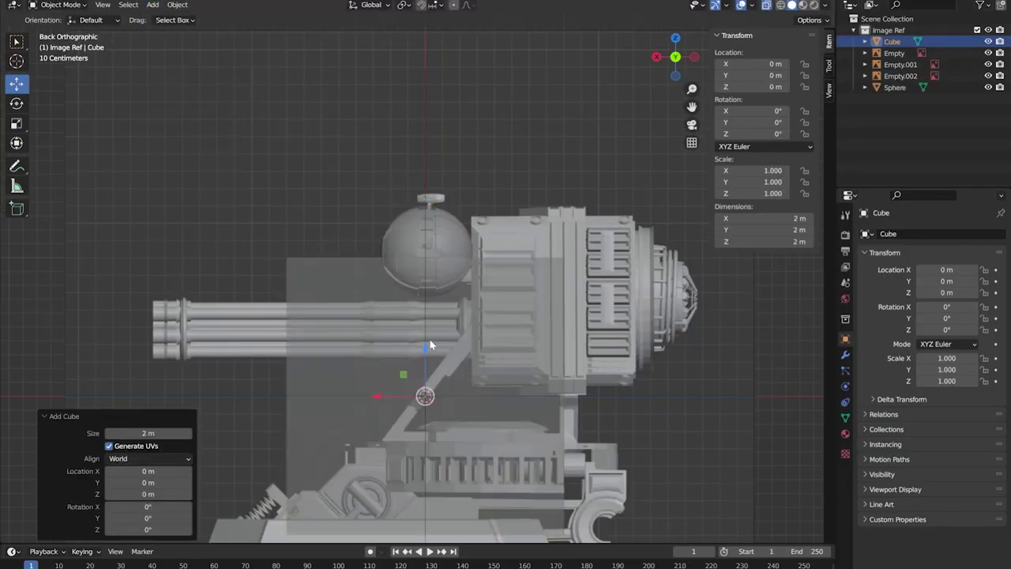
Raise the blockout cube on Z and shift it along X over the turret body
{"action": "key", "text": "g"}
{"action": "key", "text": "z"}
{"action": "left_click", "coordinate": [380, 274]}
{"action": "key", "text": "g"}
{"action": "key", "text": "x"}
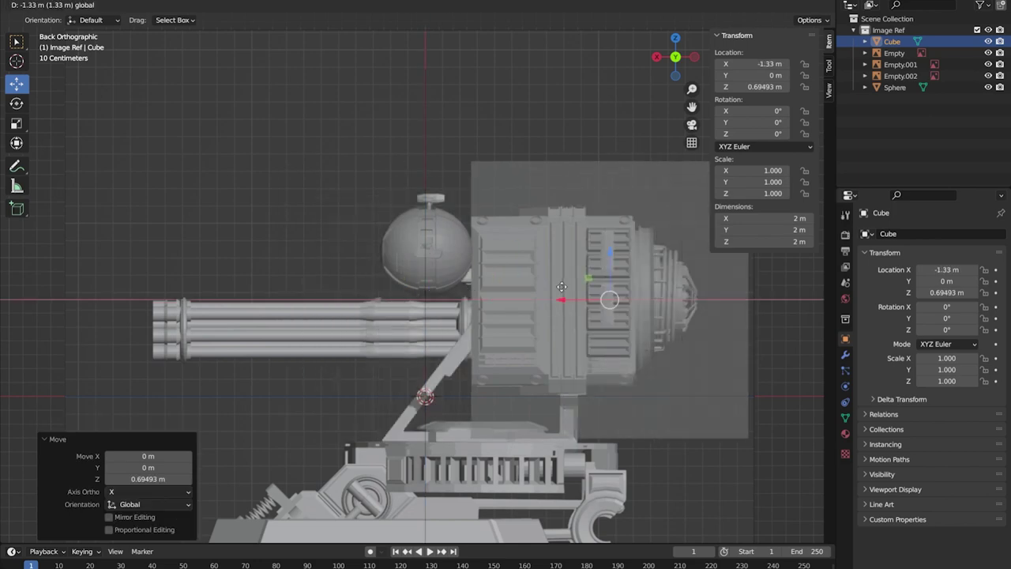
{"action": "left_click", "coordinate": [561, 287]}
{"action": "middle_click_drag", "start_coordinate": [561, 287], "coordinate": [390, 286], "text": "shift"}
In Edit Mode, move the cube's top and bottom faces along Z to fit the body
{"action": "key", "text": "Tab"}
{"action": "left_click_drag", "start_coordinate": [284, 150], "coordinate": [592, 175]}
{"action": "key", "text": "g"}
{"action": "key", "text": "z"}
{"action": "left_click", "coordinate": [429, 368]}
{"action": "left_click_drag", "start_coordinate": [285, 426], "coordinate": [592, 450]}
{"action": "key", "text": "g"}
{"action": "key", "text": "z"}
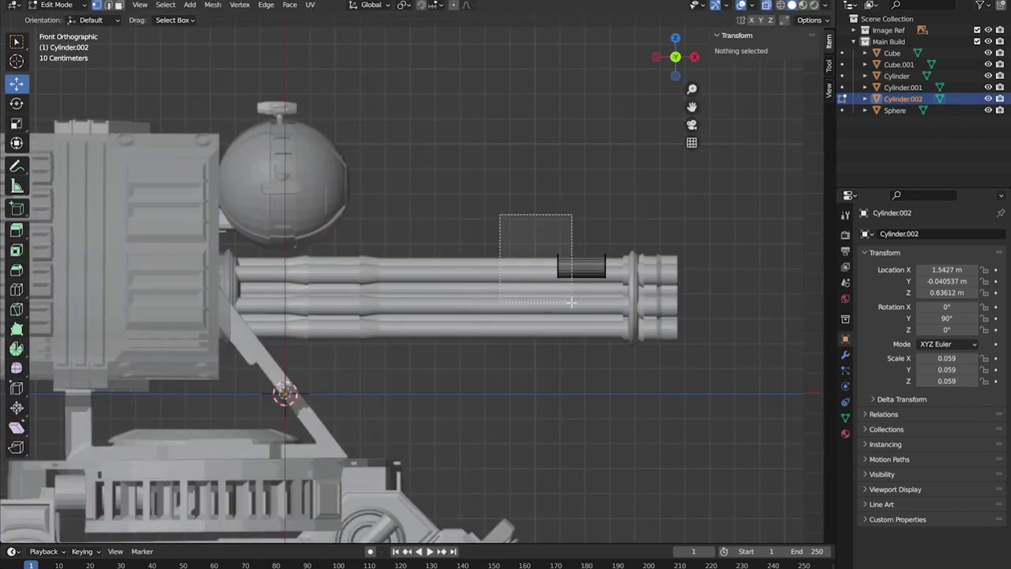
Lengthen the barrel along X and push its tip out into a thicker collar
{"action": "left_click", "coordinate": [588, 261]}
{"action": "key", "text": "g"}
{"action": "key", "text": "x"}
{"action": "left_click", "coordinate": [598, 207]}
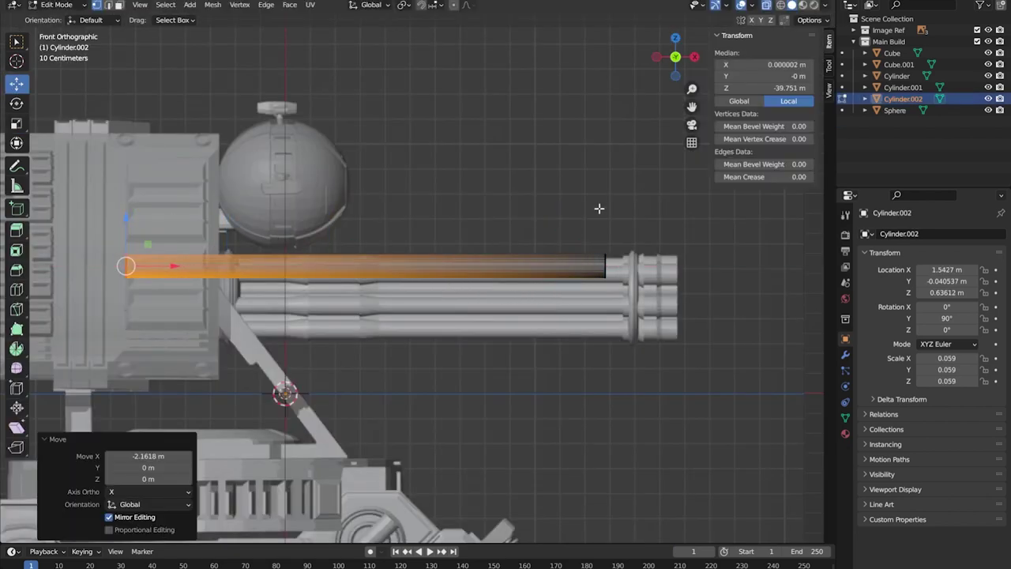
{"action": "key", "text": "g"}
{"action": "key", "text": "x"}
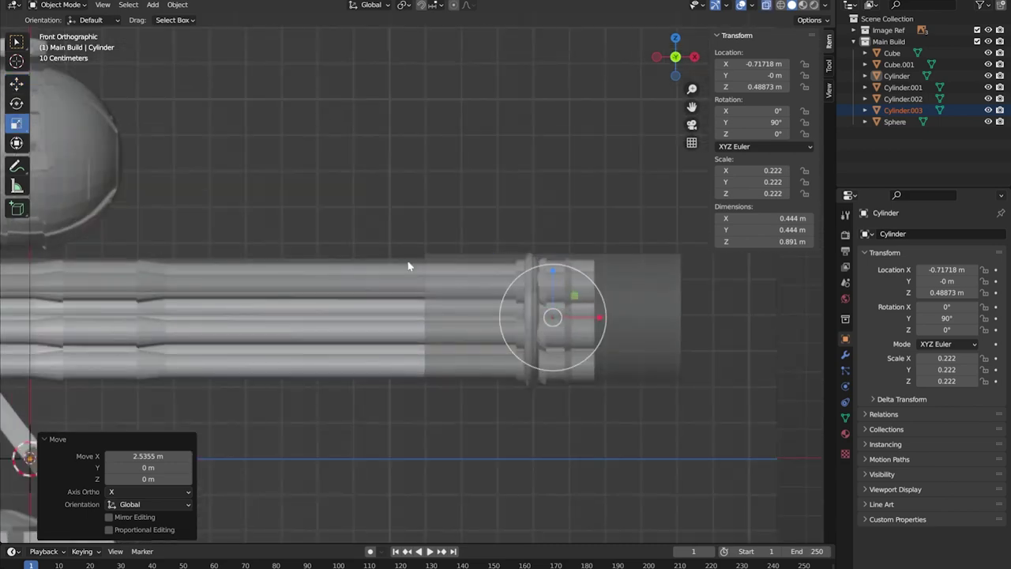
{"action": "left_click_drag", "start_coordinate": [598, 318], "coordinate": [591, 324]}
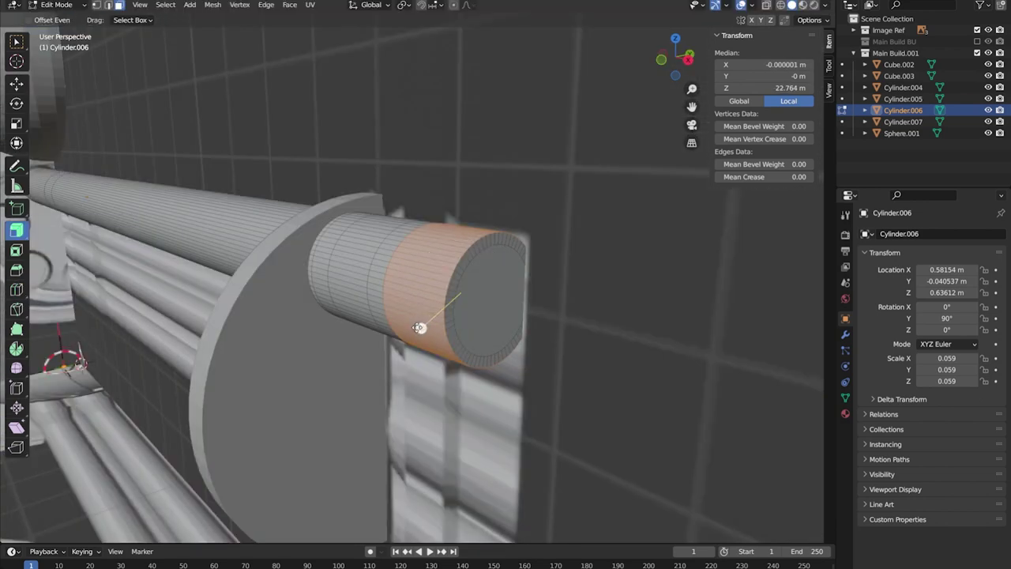
{"action": "left_click_drag", "start_coordinate": [418, 327], "coordinate": [612, 184]}
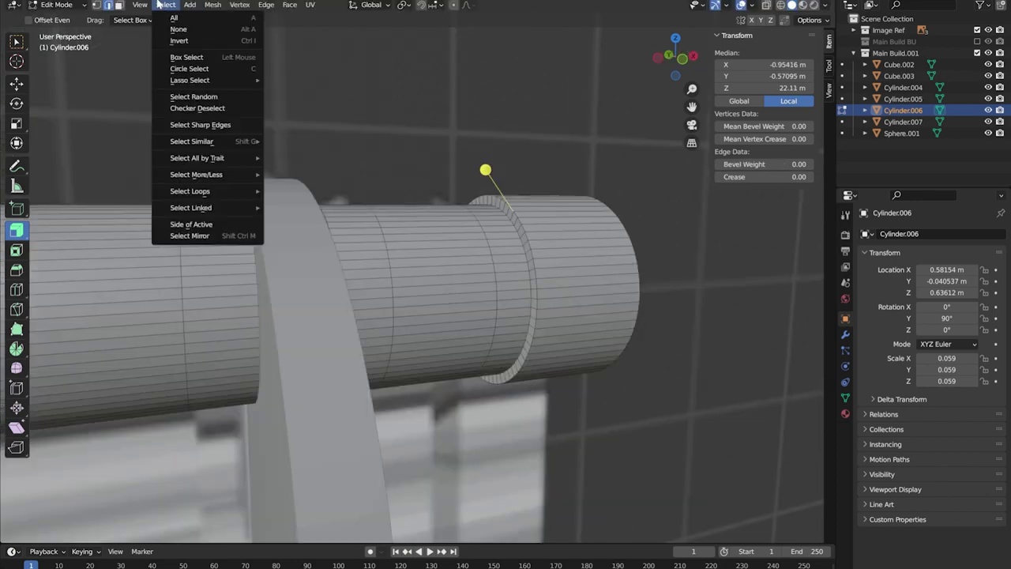
Add edge loops near the barrel end and select the band of faces there
{"action": "mouse_move", "coordinate": [192, 190]}
{"action": "left_click", "coordinate": [300, 198]}
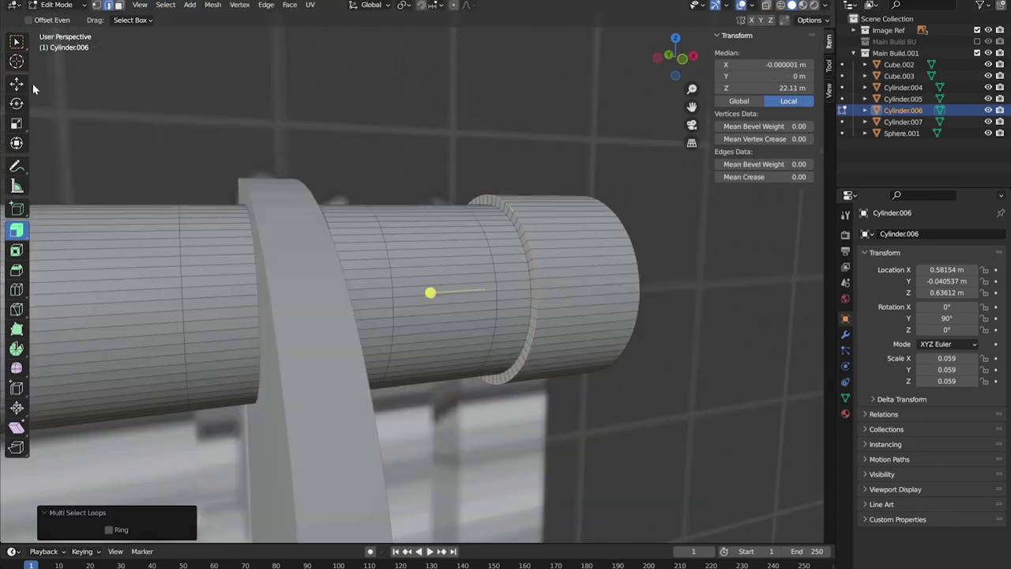
{"action": "left_click", "coordinate": [17, 83]}
{"action": "key", "text": "KP_1"}
{"action": "scroll", "coordinate": [353, 185], "scroll_direction": "up", "scroll_amount": 3}
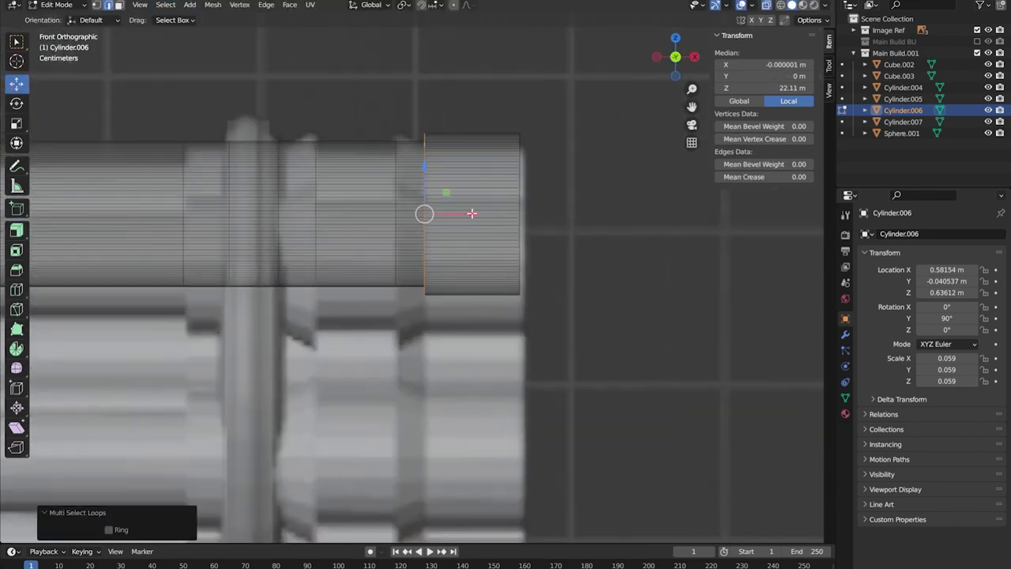
{"action": "left_click_drag", "start_coordinate": [495, 211], "coordinate": [483, 207]}
{"action": "left_click_drag", "start_coordinate": [515, 105], "coordinate": [467, 224]}
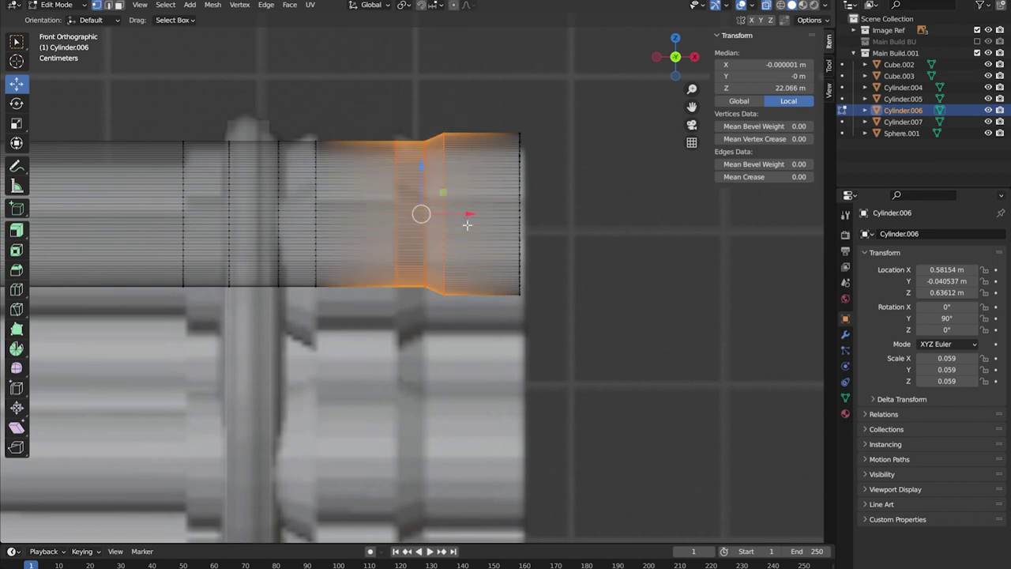
{"action": "left_click_drag", "start_coordinate": [411, 79], "coordinate": [521, 237]}
Extrude the barrel-end band along its normals and narrow it along the barrel
{"action": "middle_click_drag", "start_coordinate": [426, 214], "coordinate": [236, 236]}
{"action": "left_click", "coordinate": [17, 230]}
{"action": "left_click", "coordinate": [72, 280]}
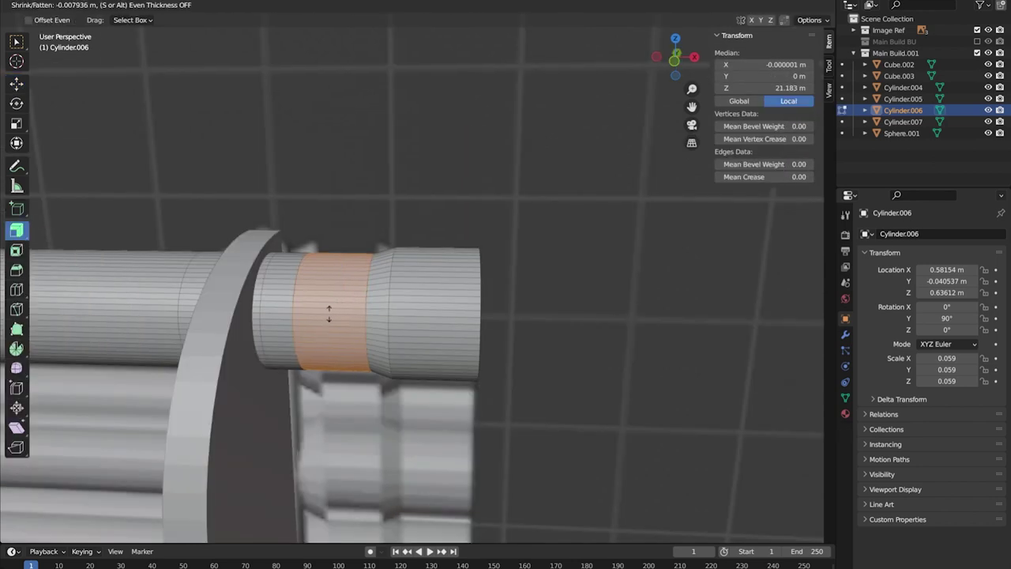
{"action": "left_click_drag", "start_coordinate": [329, 309], "coordinate": [332, 316]}
{"action": "key", "text": "KP_1"}
{"action": "key", "text": "shift+space"}
{"action": "key", "text": "s"}
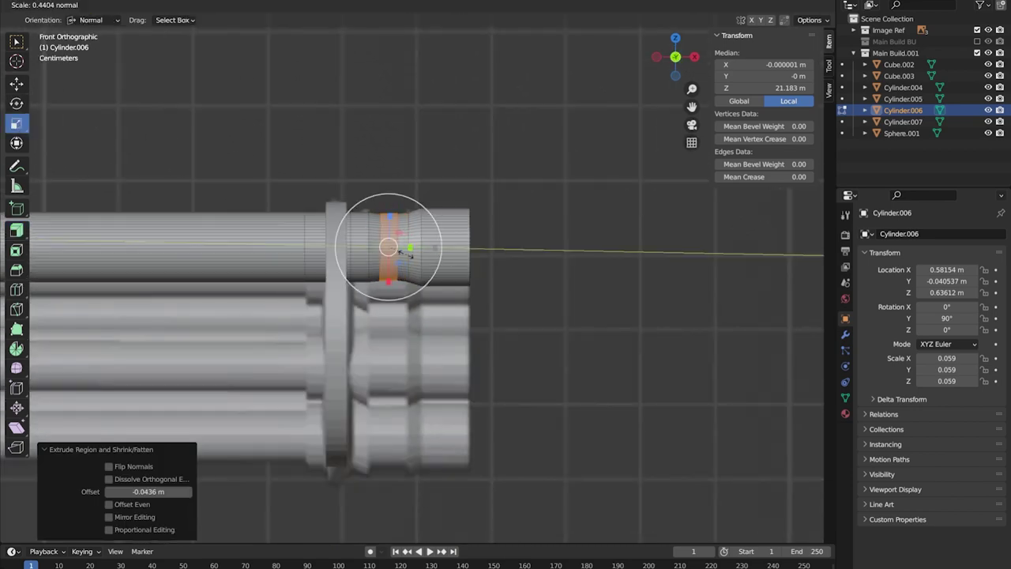
{"action": "left_click_drag", "start_coordinate": [419, 251], "coordinate": [419, 251]}
Scale the band uniformly so it forms a raised ring on the barrel
{"action": "middle_click_drag", "start_coordinate": [419, 252], "coordinate": [354, 205]}
{"action": "key", "text": "s"}
{"action": "key", "text": "KP_1"}
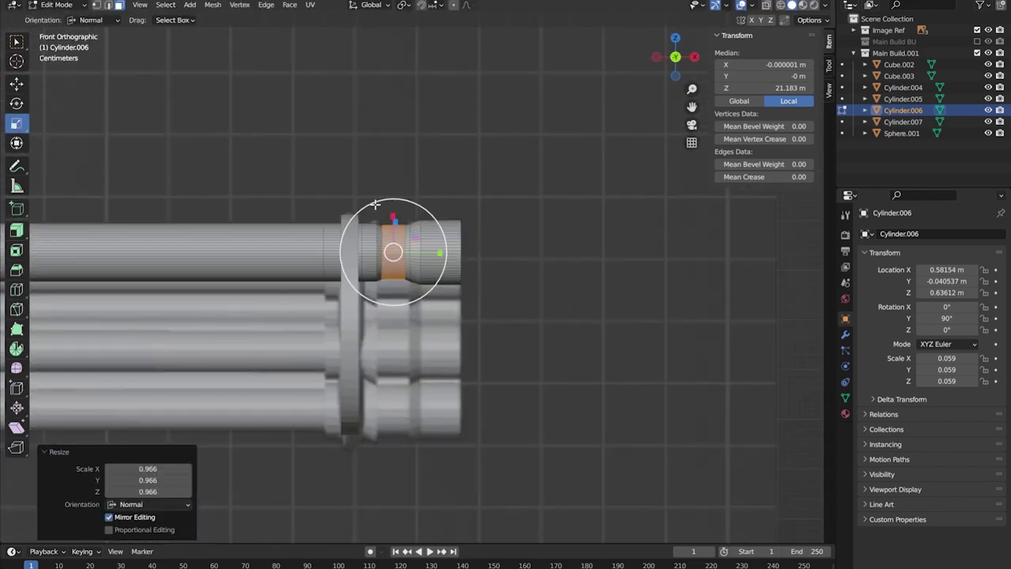
{"action": "scroll", "coordinate": [351, 202], "scroll_direction": "up", "scroll_amount": 2}
{"action": "key", "text": "grave"}
{"action": "middle_click_drag", "start_coordinate": [352, 202], "coordinate": [379, 198], "text": "shift"}
Fatten another ring with Shrink/Fatten and slide it into position along the barrel
{"action": "key", "text": "alt+s"}
{"action": "left_click", "coordinate": [386, 203]}
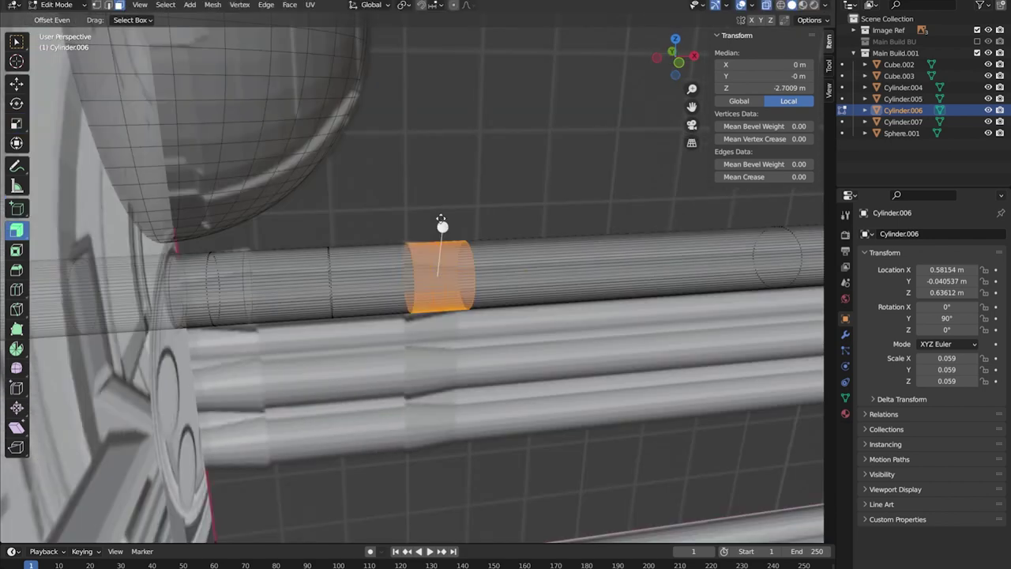
{"action": "left_click", "coordinate": [458, 169]}
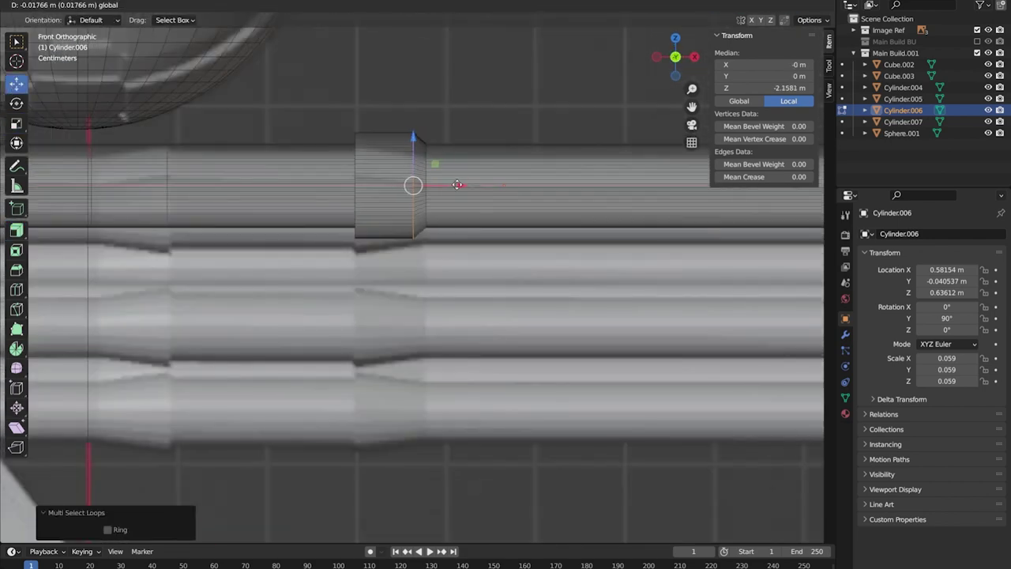
{"action": "key", "text": "g"}
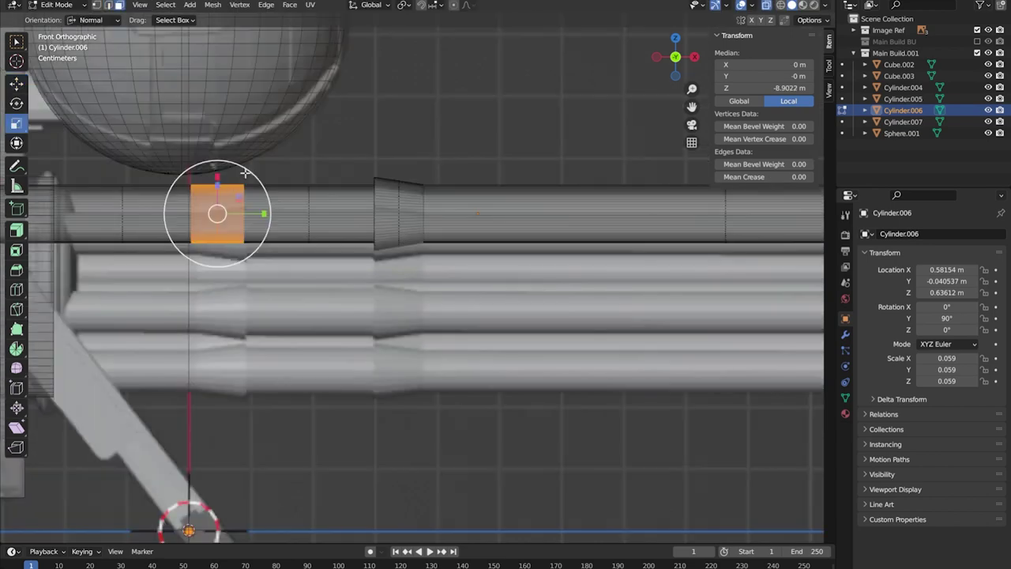
{"action": "left_click", "coordinate": [218, 176]}
{"action": "left_click", "coordinate": [17, 84]}
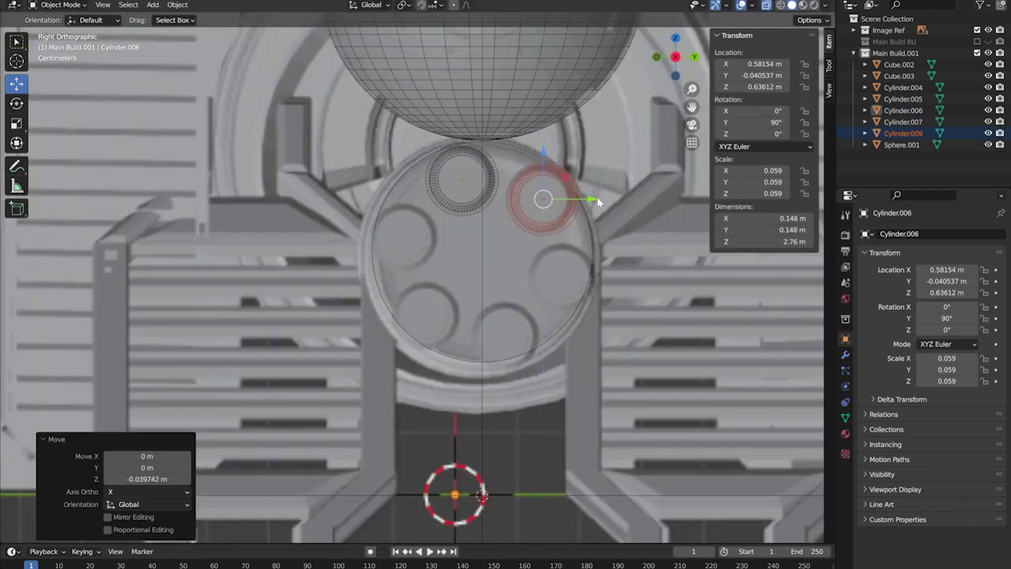
Paste a barrel copy and move it on Z and Y into the next slot
{"action": "key", "text": "ctrl+v"}
{"action": "key", "text": "g"}
{"action": "key", "text": "z"}
{"action": "left_click", "coordinate": [589, 270]}
{"action": "key", "text": "g"}
{"action": "key", "text": "y"}
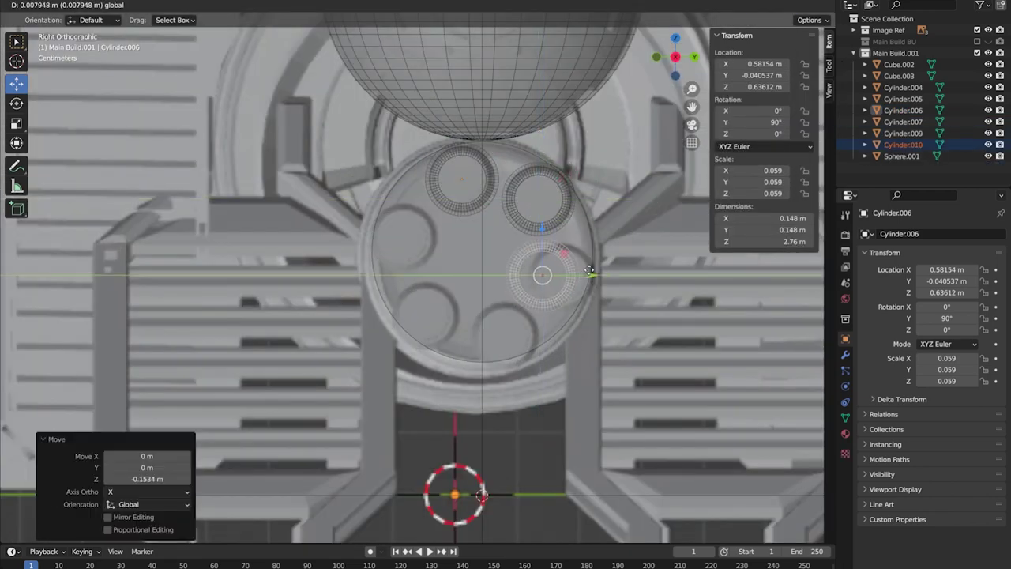
{"action": "left_click", "coordinate": [550, 330]}
Paste one more barrel copy and move it on Z into the last slot
{"action": "key", "text": "ctrl+v"}
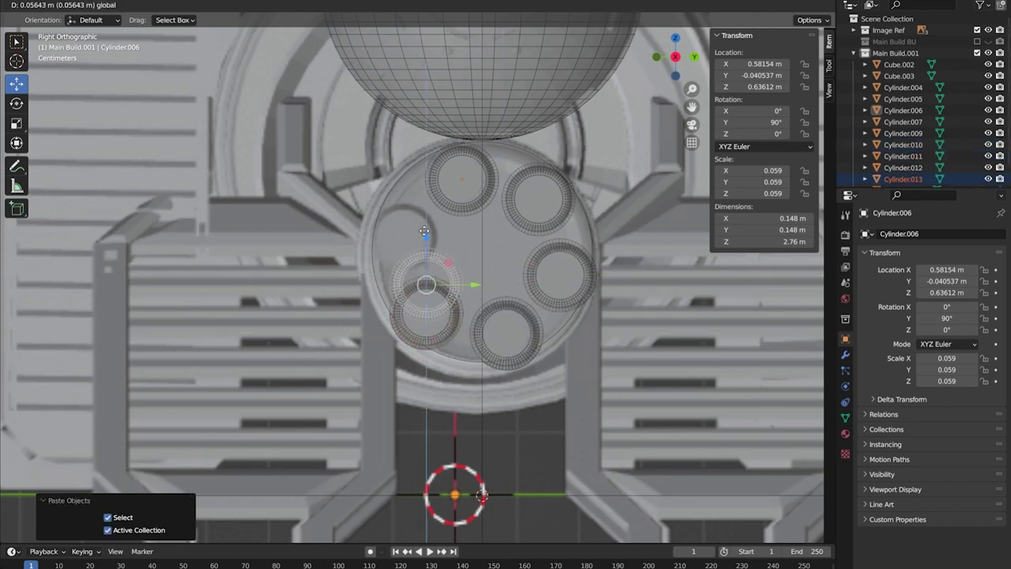
{"action": "key", "text": "g"}
{"action": "key", "text": "z"}
{"action": "left_click", "coordinate": [472, 231]}
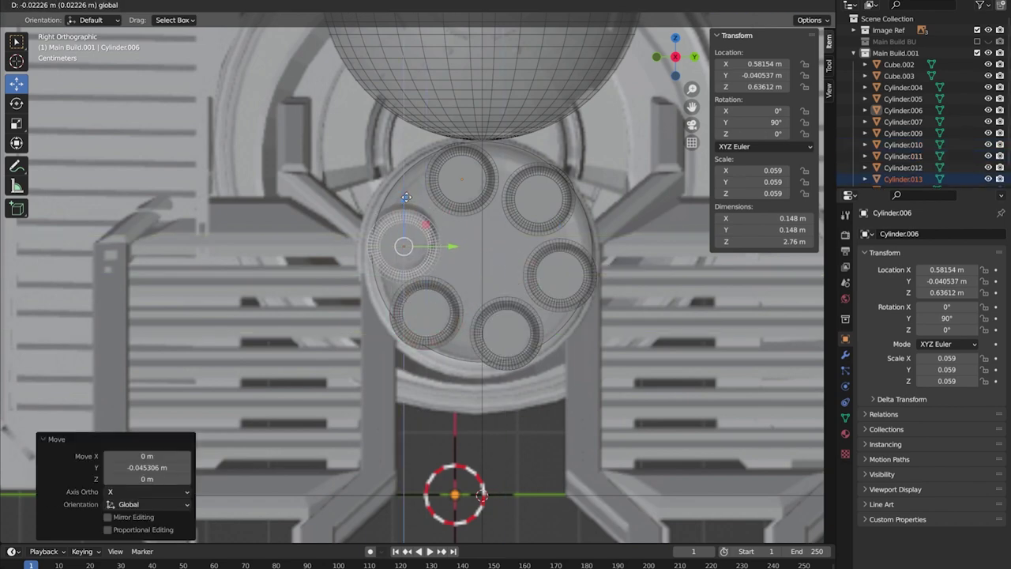
{"action": "left_click", "coordinate": [405, 185]}
{"action": "scroll", "coordinate": [451, 188], "scroll_direction": "down", "scroll_amount": 5}
{"action": "middle_click_drag", "start_coordinate": [450, 188], "coordinate": [506, 190]}
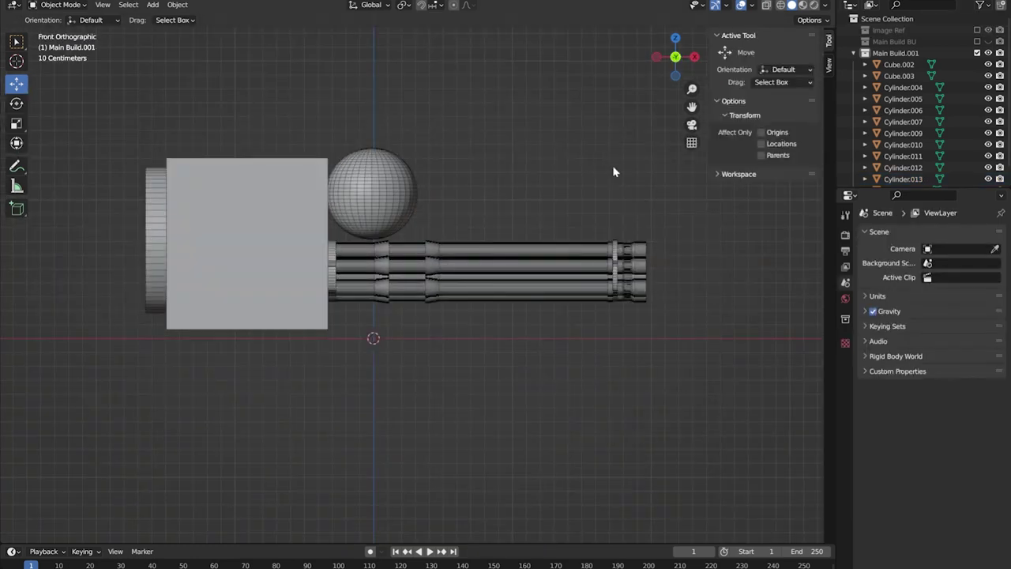
Set the drum cylinder's origin to its surface centre of mass and move it along X
{"action": "middle_click_drag", "start_coordinate": [614, 171], "coordinate": [395, 172]}
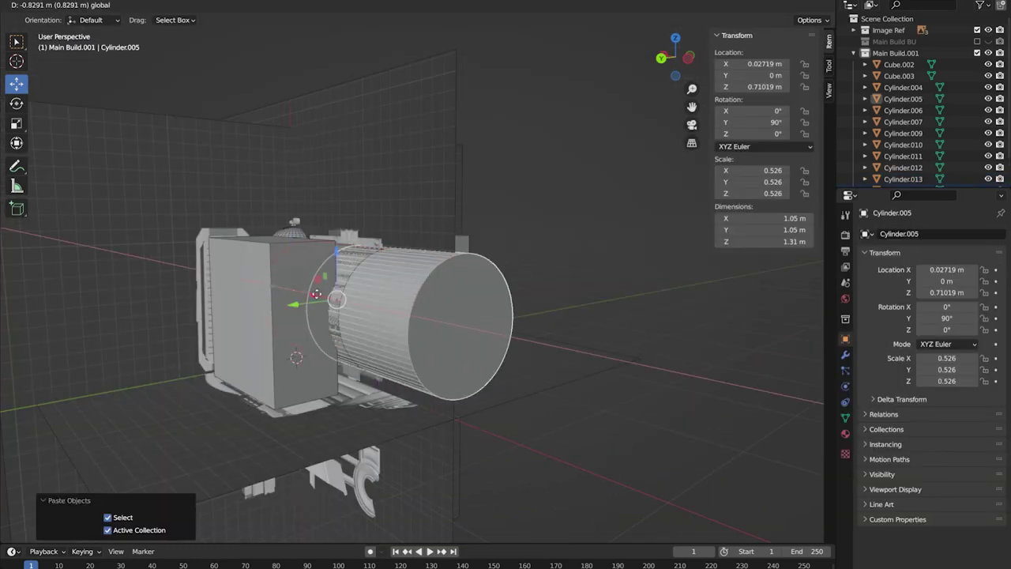
{"action": "left_click_drag", "start_coordinate": [284, 320], "coordinate": [498, 320]}
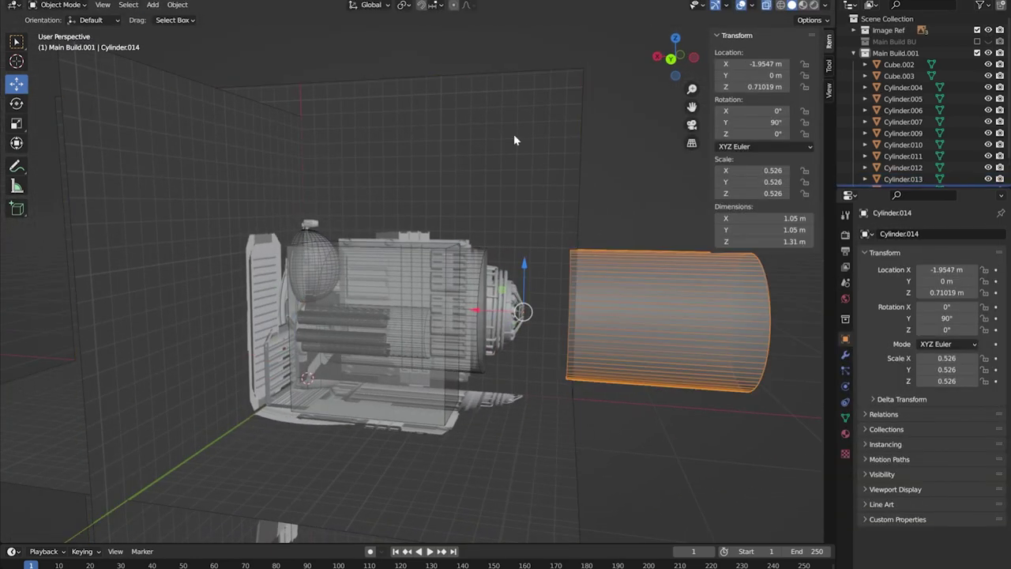
{"action": "left_click", "coordinate": [177, 4]}
{"action": "left_click", "coordinate": [395, 119]}
{"action": "key", "text": "ctrl+KP_1"}
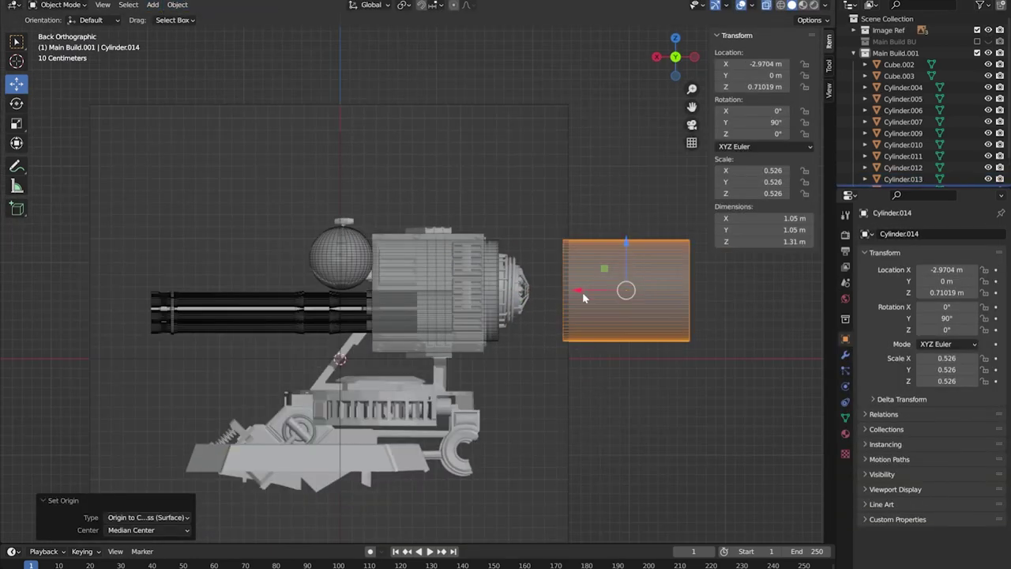
{"action": "key", "text": "g"}
{"action": "key", "text": "x"}
{"action": "left_click", "coordinate": [505, 291]}
Shrink the cylinder from the side view and inset its end face
{"action": "key", "text": "ctrl+KP_3"}
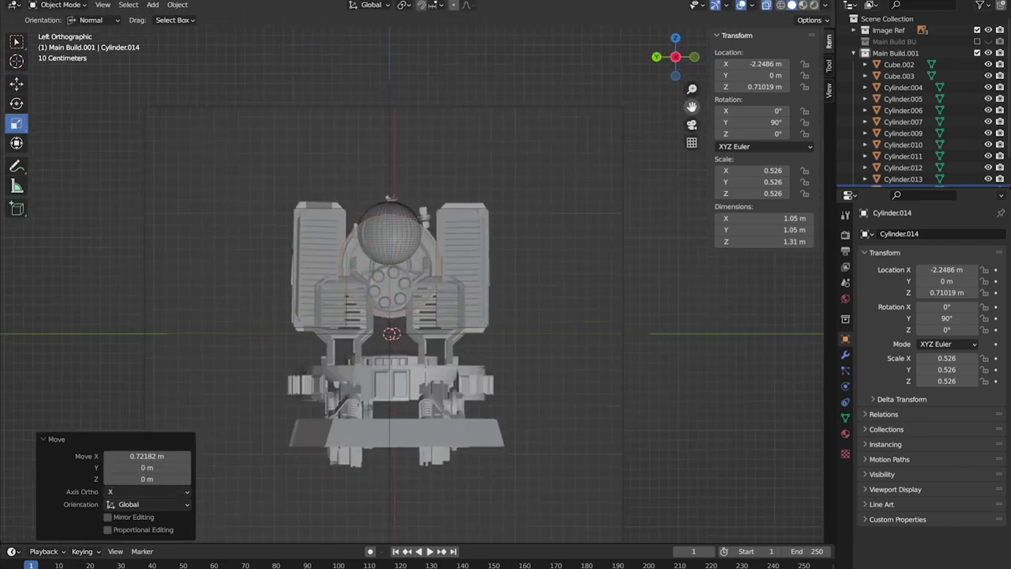
{"action": "scroll", "coordinate": [392, 237], "scroll_direction": "up", "scroll_amount": 2}
{"action": "key", "text": "s"}
{"action": "left_click", "coordinate": [393, 222]}
{"action": "key", "text": "ctrl+KP_1"}
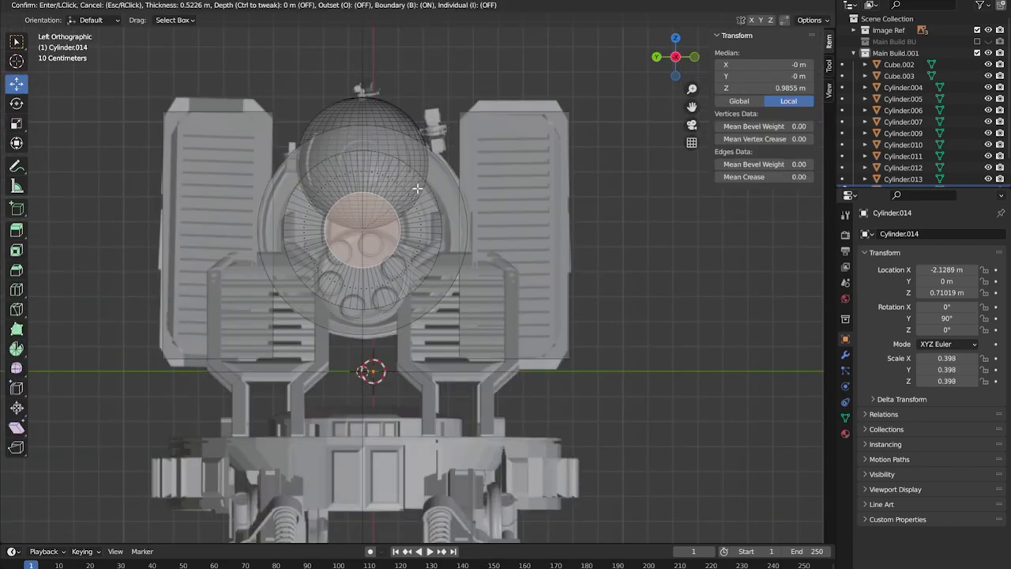
{"action": "left_click", "coordinate": [421, 185]}
Move the inset face along its axis and extrude the end outward in two steps
{"action": "middle_click_drag", "start_coordinate": [421, 185], "coordinate": [509, 195]}
{"action": "key", "text": "g"}
{"action": "left_click", "coordinate": [411, 216]}
{"action": "key", "text": "ctrl+KP_3"}
{"action": "key", "text": "e"}
{"action": "left_click", "coordinate": [465, 207]}
{"action": "key", "text": "e"}
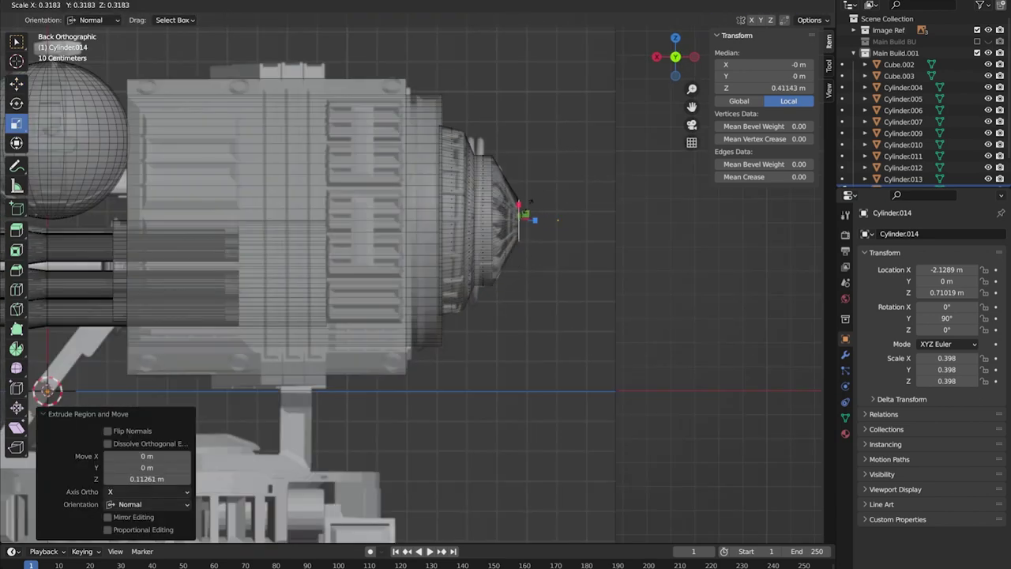
{"action": "key", "text": "KP_7"}
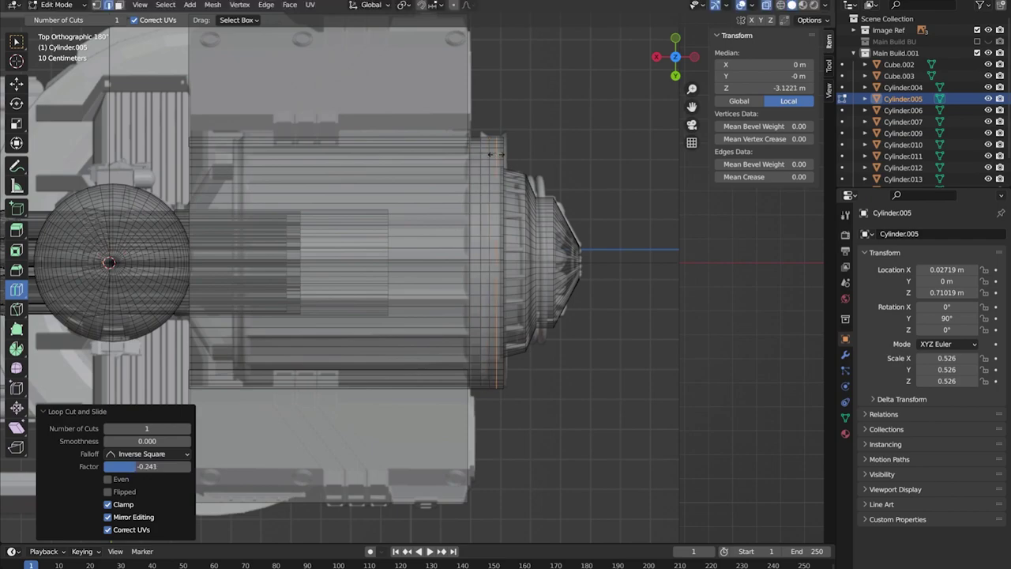
Move an edge loop on the big cylinder and enlarge it slightly
{"action": "middle_click_drag", "start_coordinate": [499, 152], "coordinate": [410, 135]}
{"action": "left_click", "coordinate": [466, 237], "text": "alt"}
{"action": "key", "text": "KP_7"}
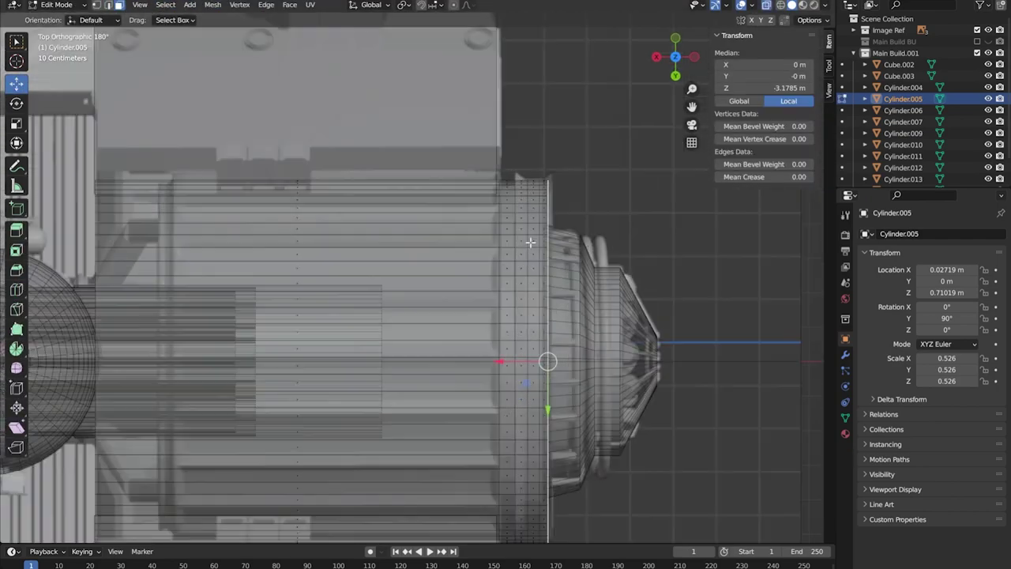
{"action": "left_click", "coordinate": [505, 360]}
{"action": "key", "text": "shift+space"}
{"action": "key", "text": "s"}
{"action": "middle_click_drag", "start_coordinate": [590, 281], "coordinate": [540, 164], "text": "shift"}
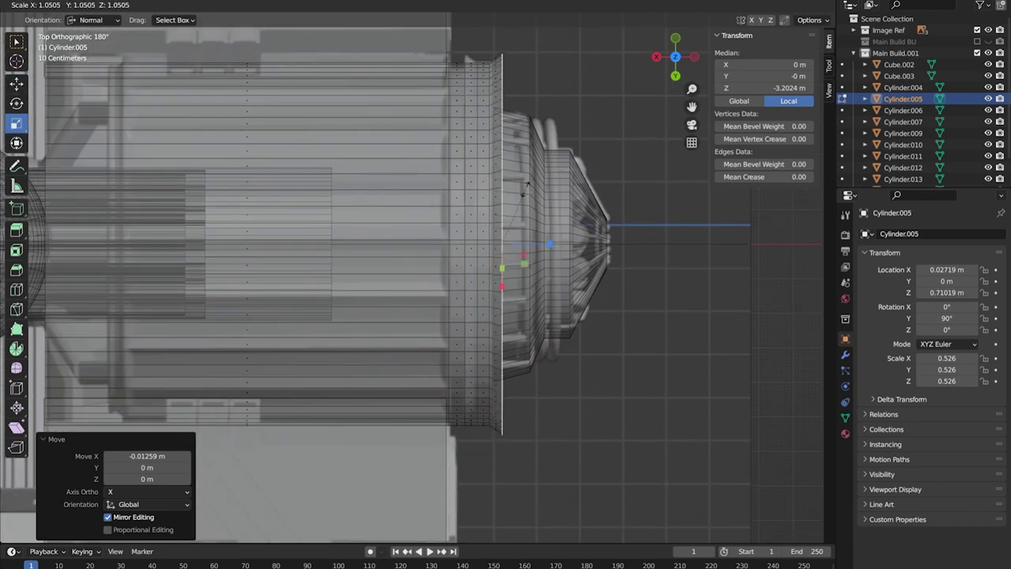
{"action": "left_click_drag", "start_coordinate": [523, 188], "coordinate": [525, 185]}
{"action": "middle_click_drag", "start_coordinate": [520, 99], "coordinate": [490, 466]}
Scale two edge loops on the front collar up about 1.05, then leave Edit Mode
{"action": "left_click", "coordinate": [165, 4]}
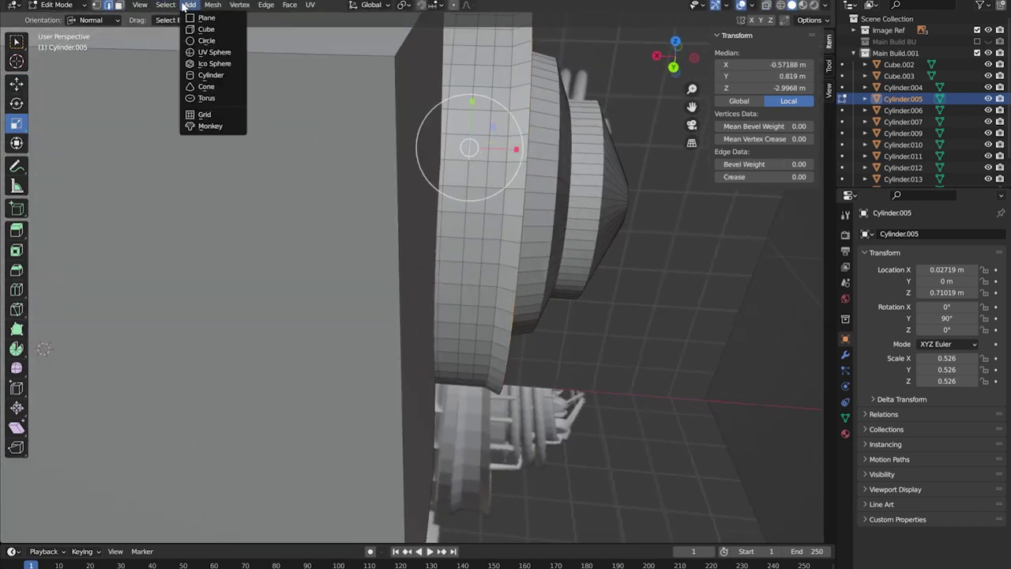
{"action": "left_click", "coordinate": [300, 194]}
{"action": "middle_click_drag", "start_coordinate": [300, 194], "coordinate": [418, 203]}
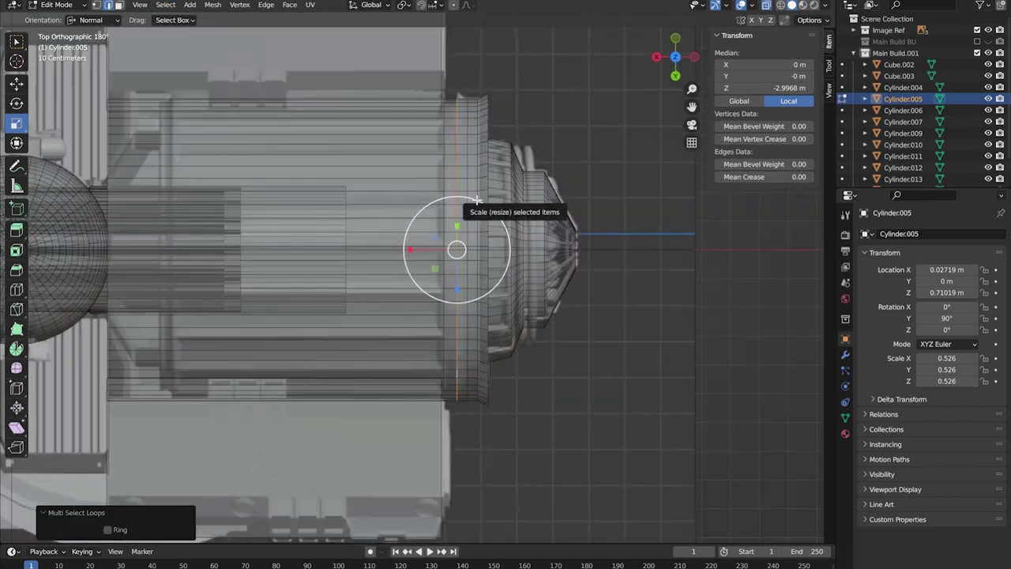
{"action": "left_click_drag", "start_coordinate": [418, 202], "coordinate": [417, 163]}
{"action": "key", "text": "alt+z"}
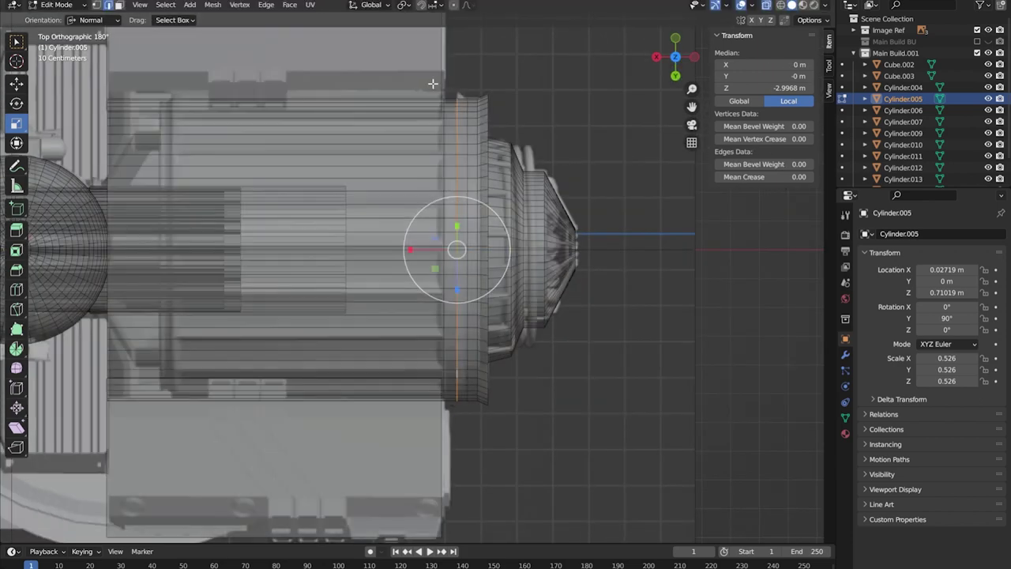
{"action": "key", "text": "alt+z"}
{"action": "left_click", "coordinate": [470, 237], "text": "alt"}
{"action": "key", "text": "shift+r"}
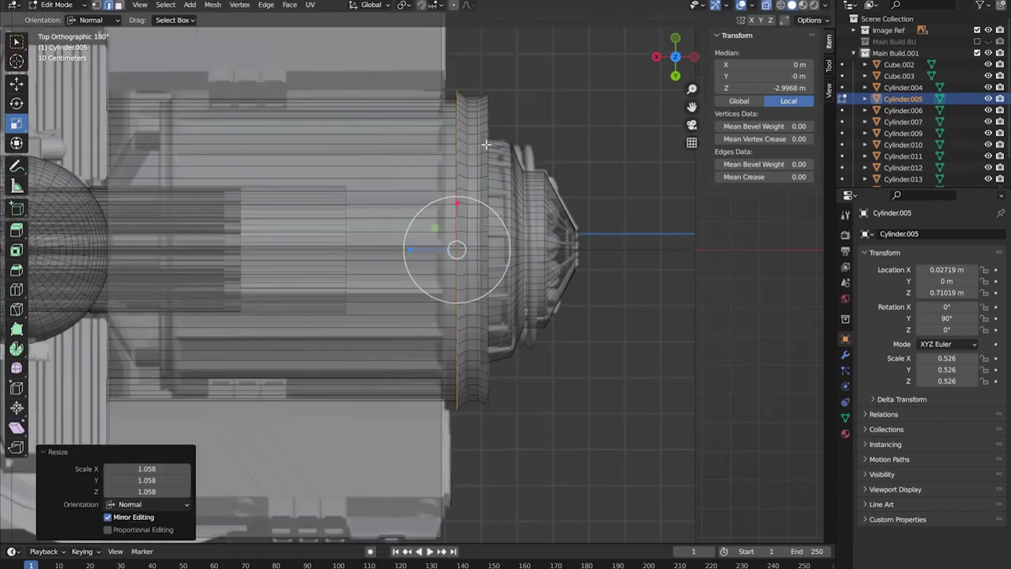
{"action": "key", "text": "Tab"}
{"action": "middle_click_drag", "start_coordinate": [601, 284], "coordinate": [440, 248]}
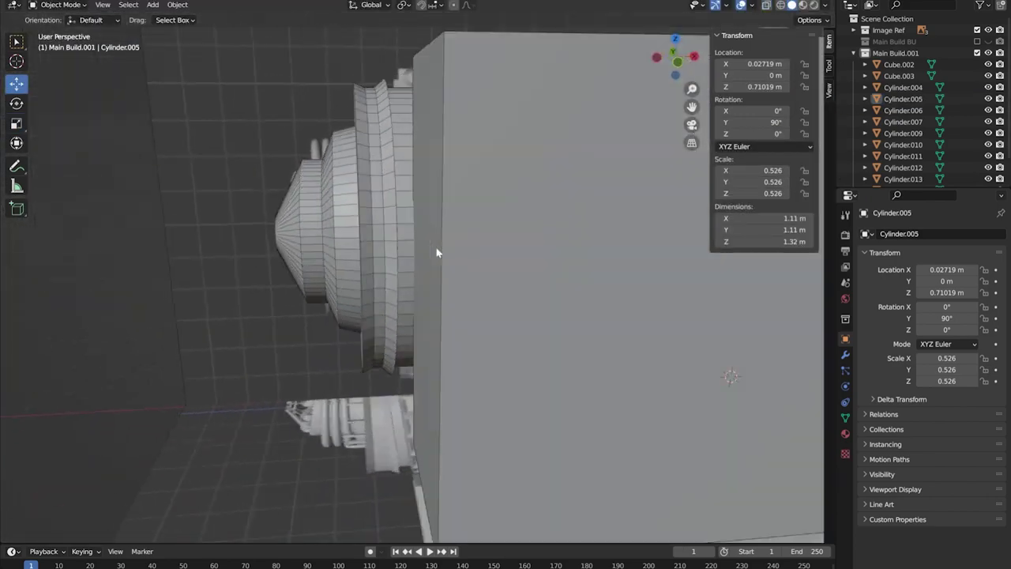
{"action": "key", "text": "alt+z"}
{"action": "key", "text": "alt+z"}
From the front view, apply an edge slide to the cylinder in Edit Mode
{"action": "key", "text": "KP_1"}
{"action": "scroll", "coordinate": [598, 94], "scroll_direction": "up", "scroll_amount": 5}
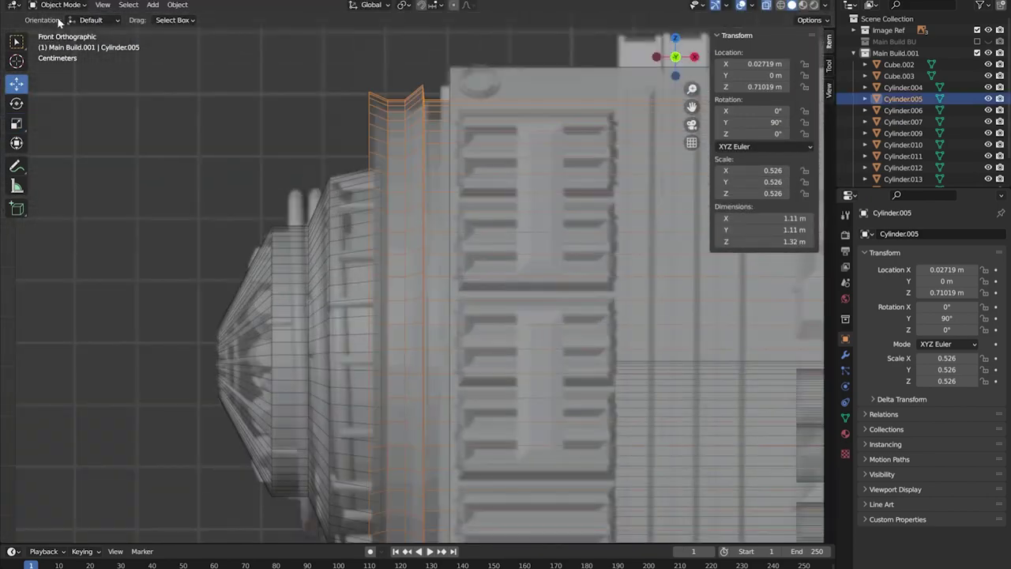
{"action": "key", "text": "Tab"}
{"action": "left_click", "coordinate": [250, 139]}
{"action": "key", "text": "Tab"}
{"action": "key", "text": "Tab"}
Select the collar's back vertex column, shrink it about 0.06 m and bevel it into a lip
{"action": "key", "text": "alt+a"}
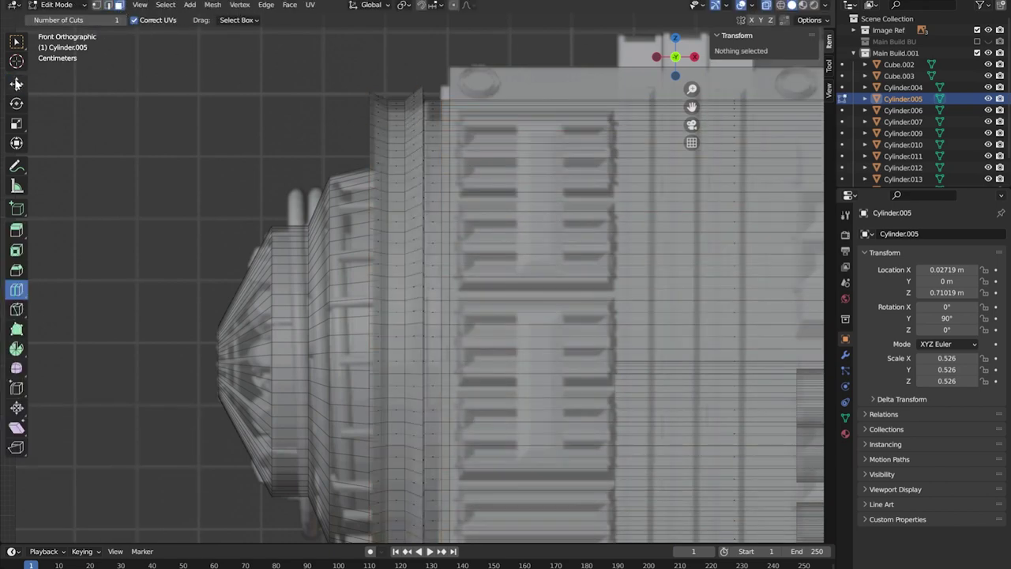
{"action": "left_click_drag", "start_coordinate": [435, 417], "coordinate": [435, 417]}
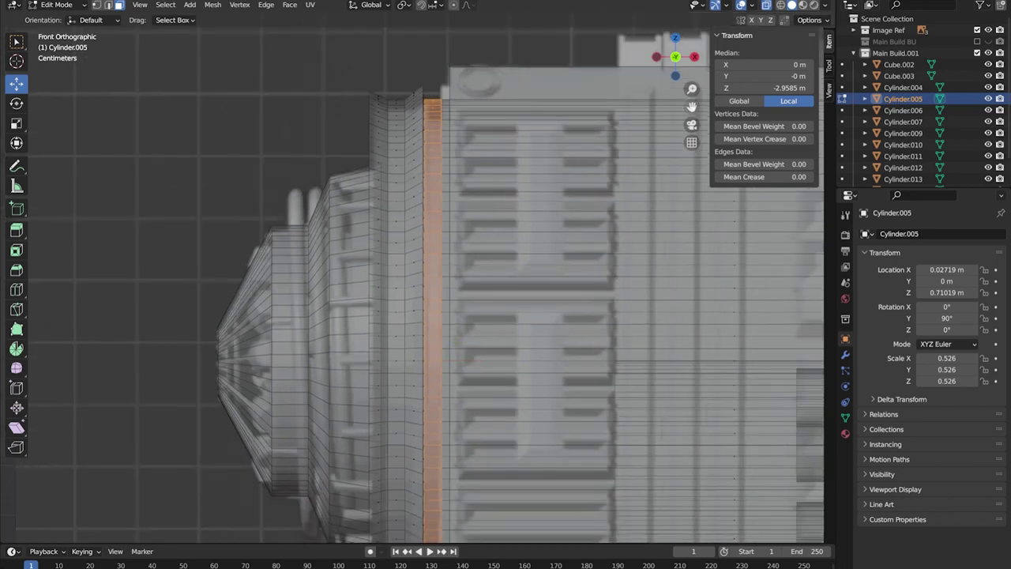
{"action": "scroll", "coordinate": [427, 248], "scroll_direction": "down", "scroll_amount": 4}
{"action": "scroll", "coordinate": [426, 251], "scroll_direction": "up", "scroll_amount": 2}
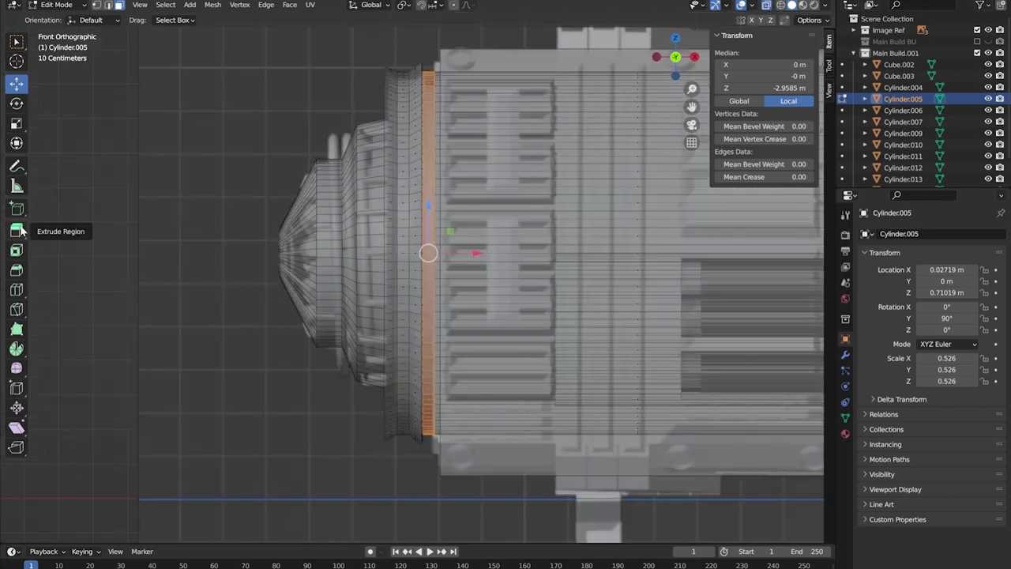
{"action": "left_click_drag", "start_coordinate": [15, 230], "coordinate": [51, 301]}
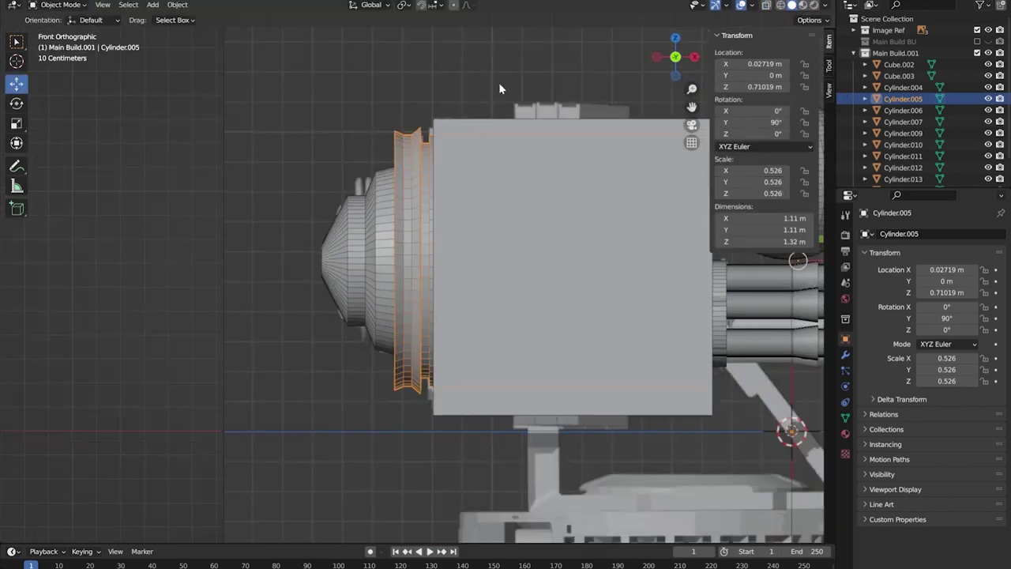
{"action": "middle_click_drag", "start_coordinate": [498, 82], "coordinate": [684, 152]}
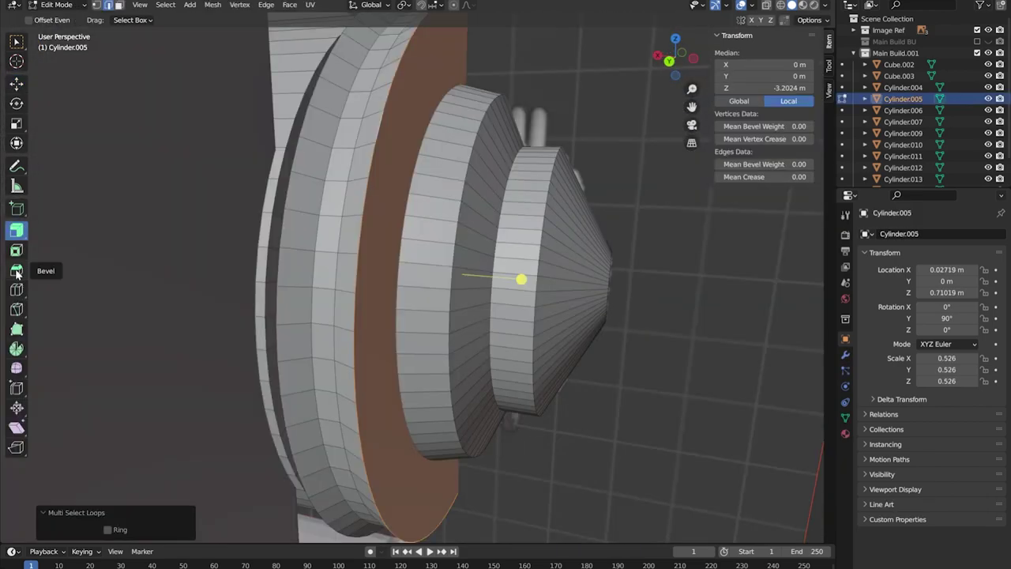
{"action": "scroll", "coordinate": [522, 277], "scroll_direction": "down", "scroll_amount": 2}
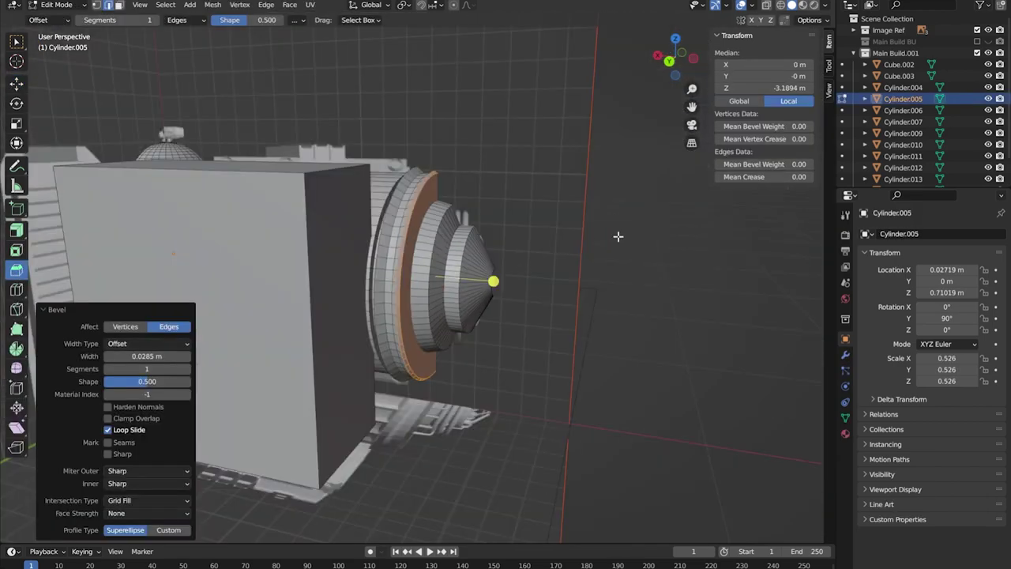
{"action": "key", "text": "alt+z"}
{"action": "key", "text": "Tab"}
{"action": "key", "text": "alt+z"}
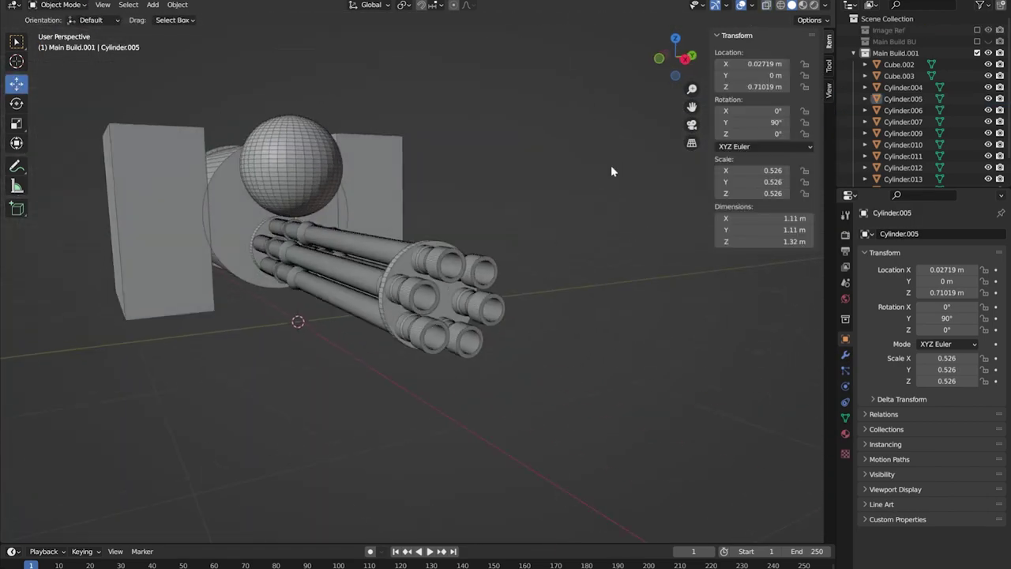
{"action": "middle_click_drag", "start_coordinate": [610, 165], "coordinate": [490, 194]}
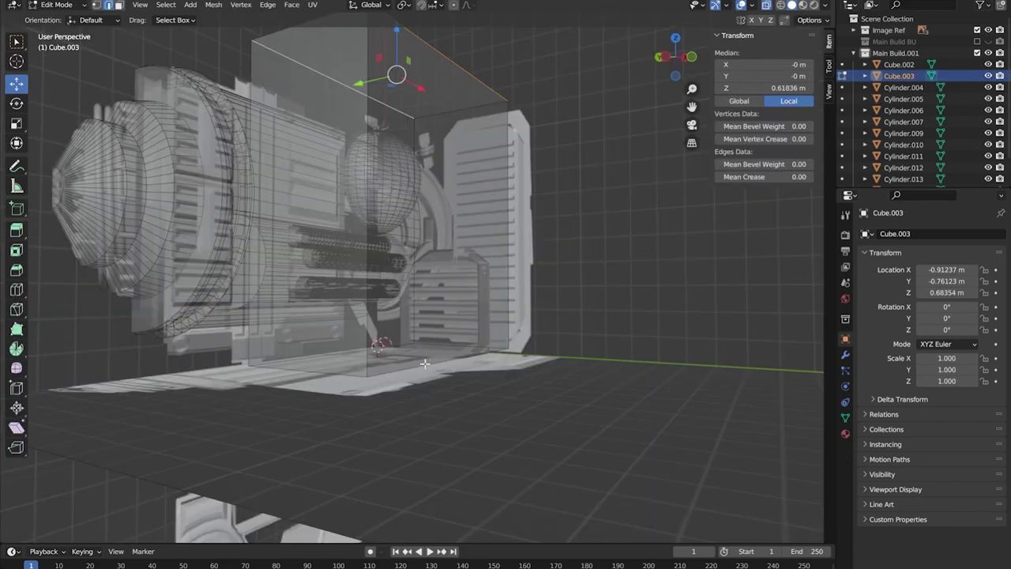
With the Bevel tool active, raise Cube.003's top edge on Z and shift its lower edge along Y
{"action": "middle_click_drag", "start_coordinate": [439, 329], "coordinate": [451, 373]}
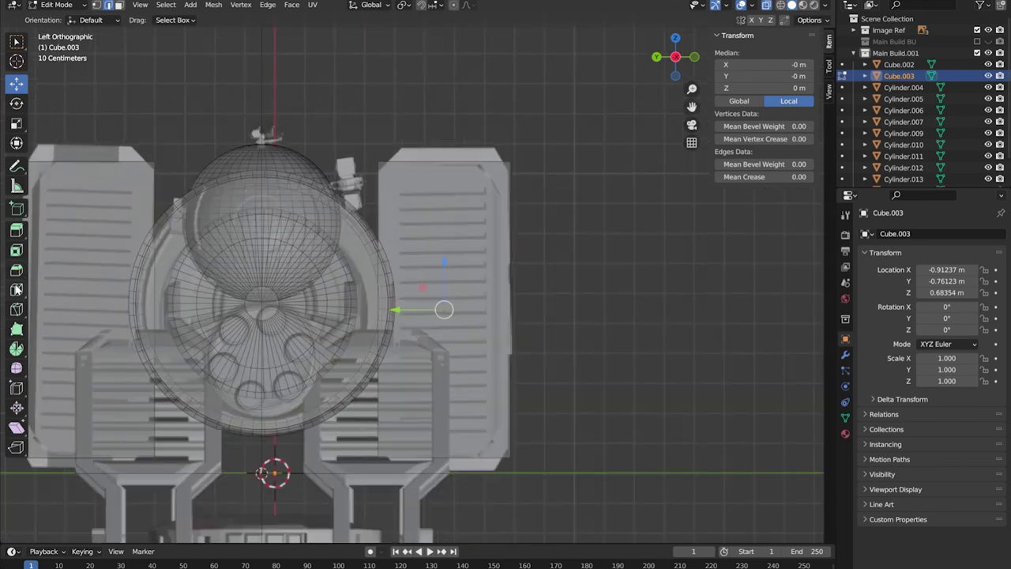
{"action": "left_click", "coordinate": [17, 269]}
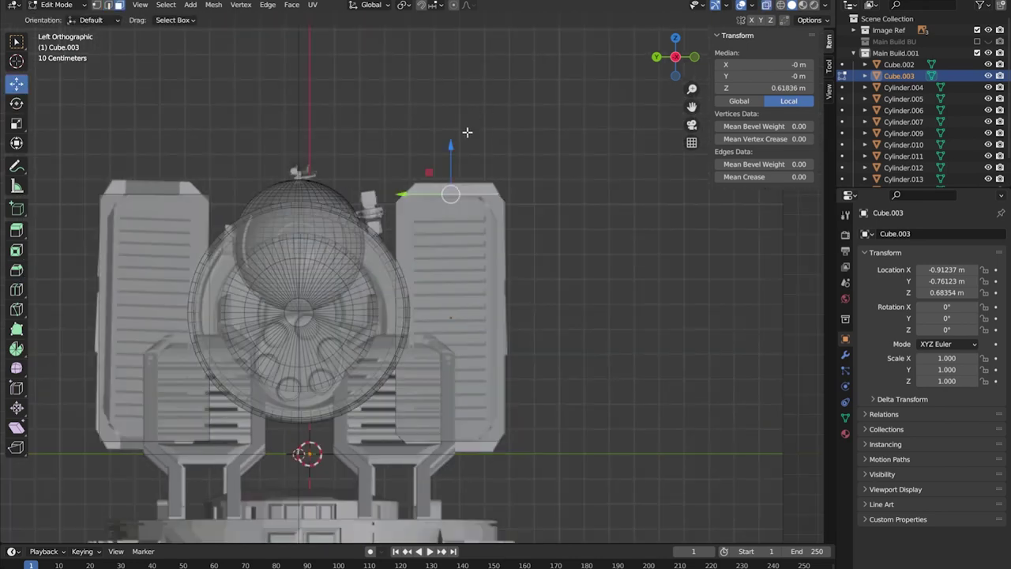
{"action": "left_click_drag", "start_coordinate": [453, 150], "coordinate": [454, 135]}
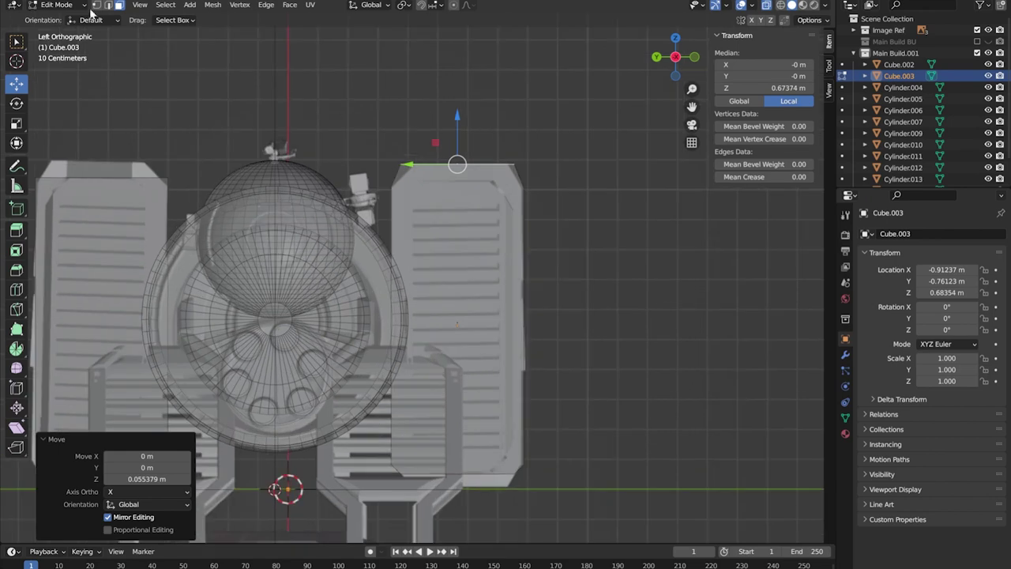
{"action": "key", "text": "1"}
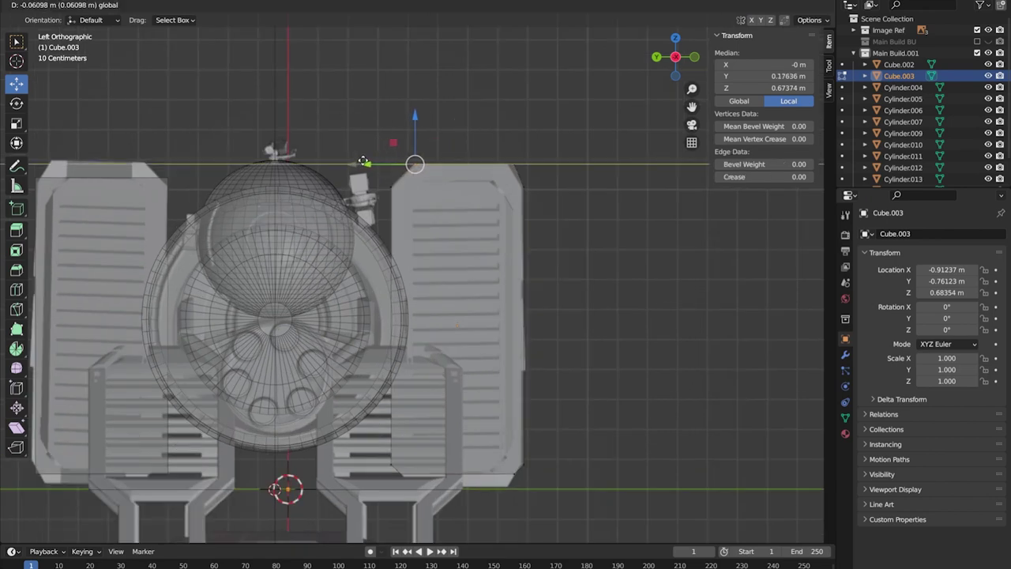
{"action": "left_click", "coordinate": [363, 162]}
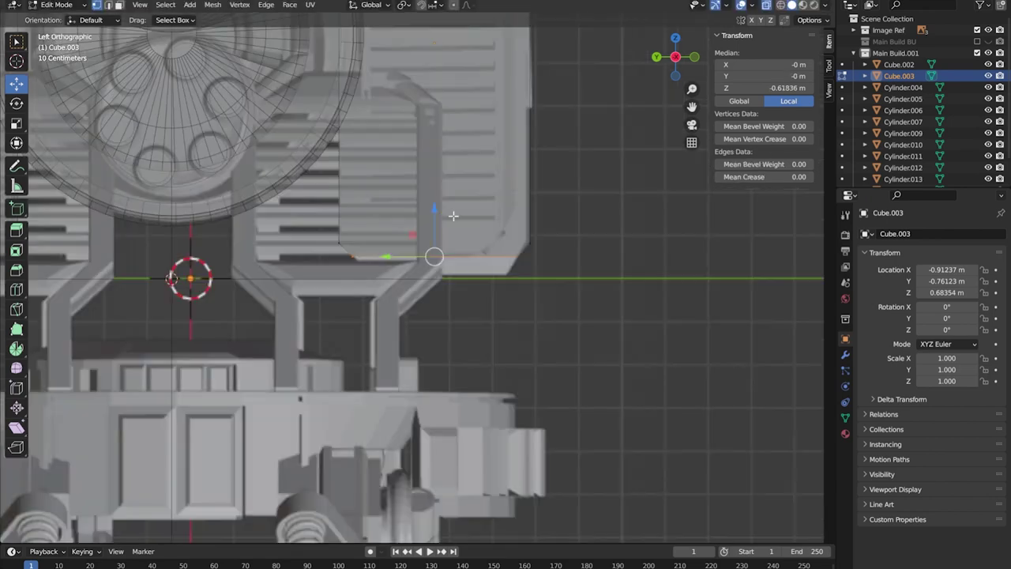
{"action": "left_click", "coordinate": [490, 296]}
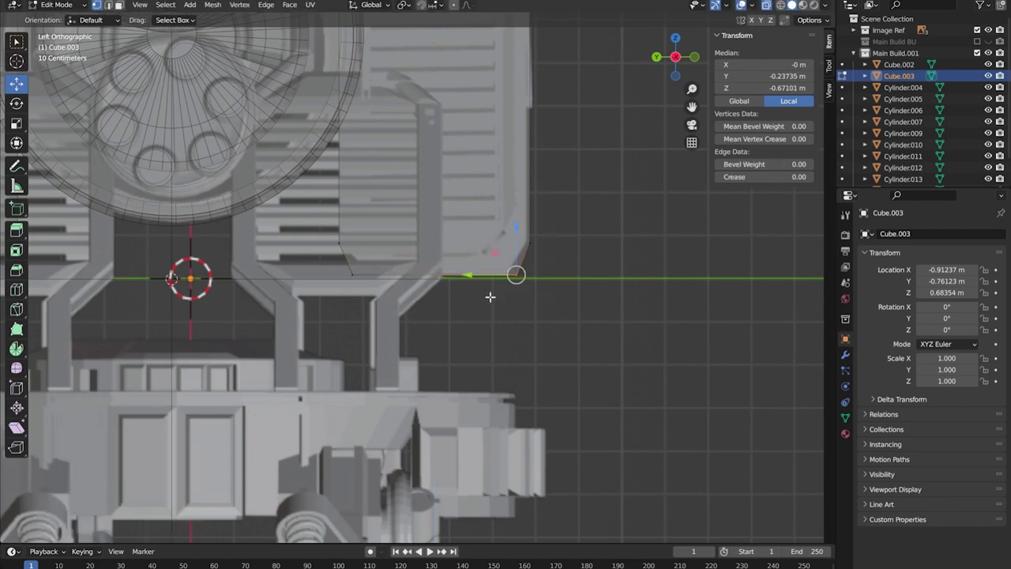
{"action": "left_click", "coordinate": [458, 273]}
{"action": "key", "text": "ctrl+z"}
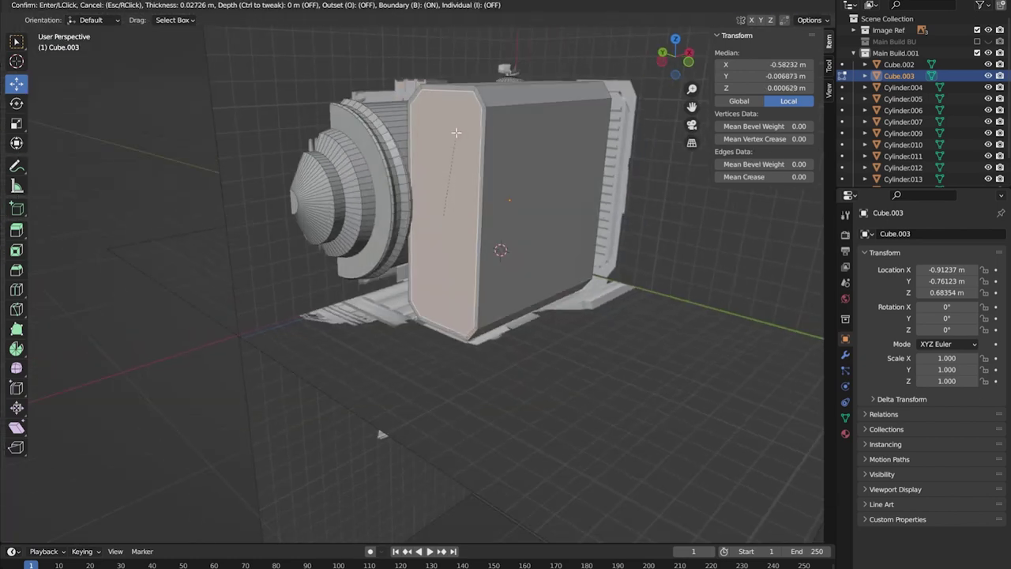
Inset the side plate's outer faces, checking them from the front and right views
{"action": "left_click", "coordinate": [454, 135]}
{"action": "key", "text": "KP_1"}
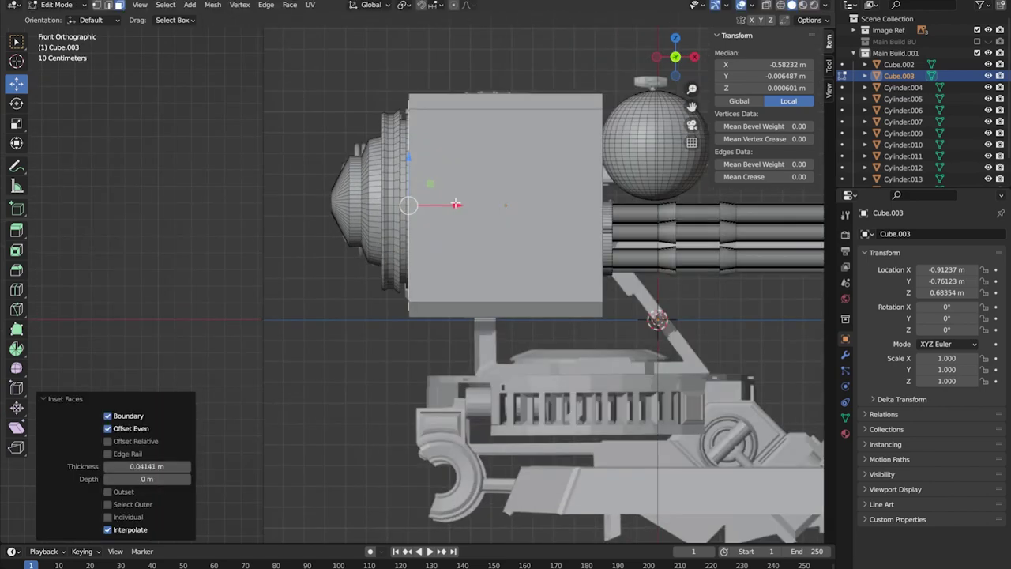
{"action": "key", "text": "KP_3"}
{"action": "key", "text": "i"}
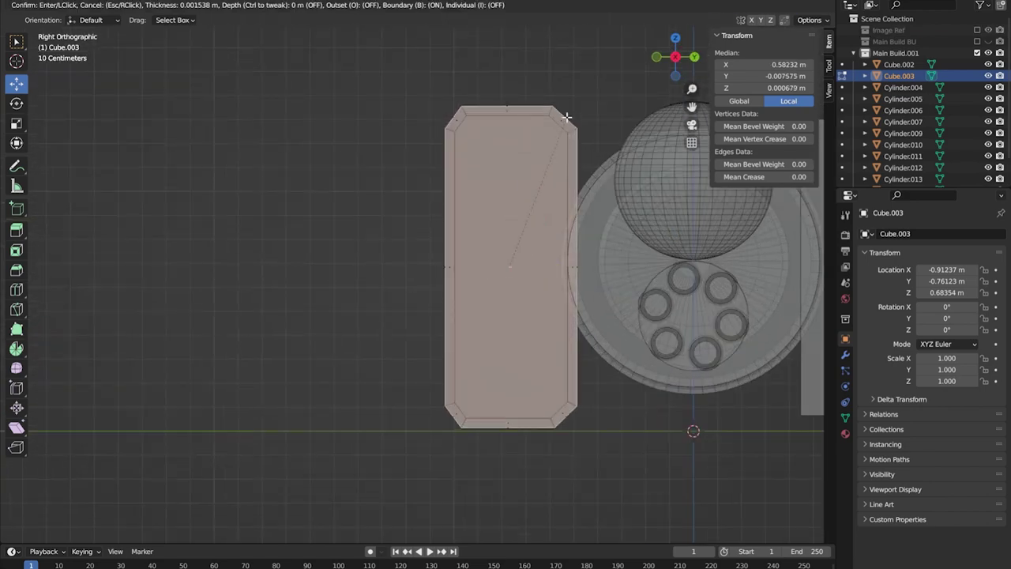
{"action": "left_click", "coordinate": [559, 124]}
Move the duplicate plate to the left along X, to the turret's opposite side
{"action": "key", "text": "KP_1"}
{"action": "key", "text": "g"}
{"action": "key", "text": "x"}
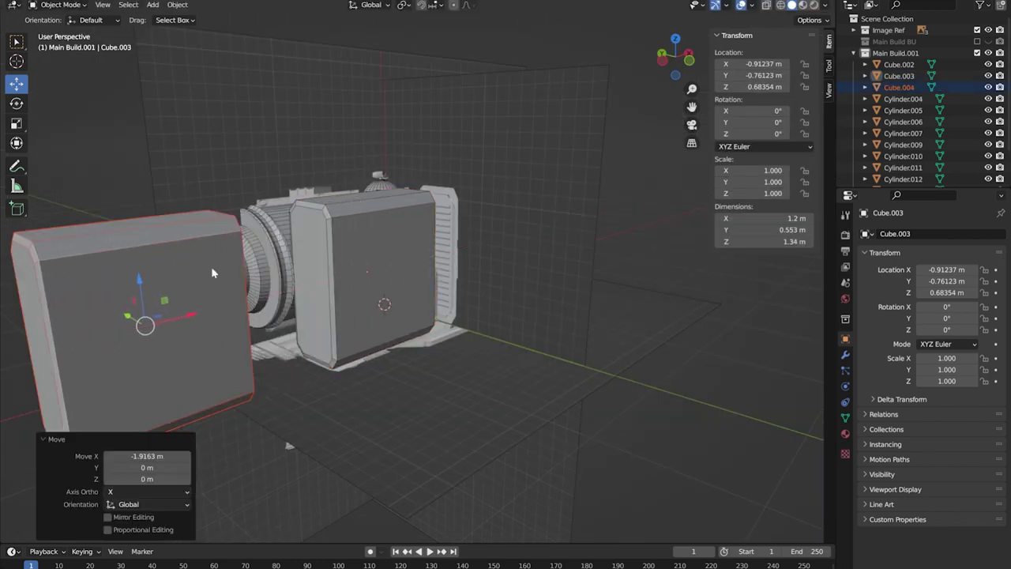
{"action": "scroll", "coordinate": [211, 266], "scroll_direction": "down", "scroll_amount": 2}
{"action": "middle_click_drag", "start_coordinate": [237, 260], "coordinate": [188, 248]}
{"action": "left_click", "coordinate": [338, 261]}
Delete the duplicate's side faces and extrude its front face to make a thin slab
{"action": "key", "text": "Tab"}
{"action": "left_click_drag", "start_coordinate": [691, 106], "coordinate": [790, 72]}
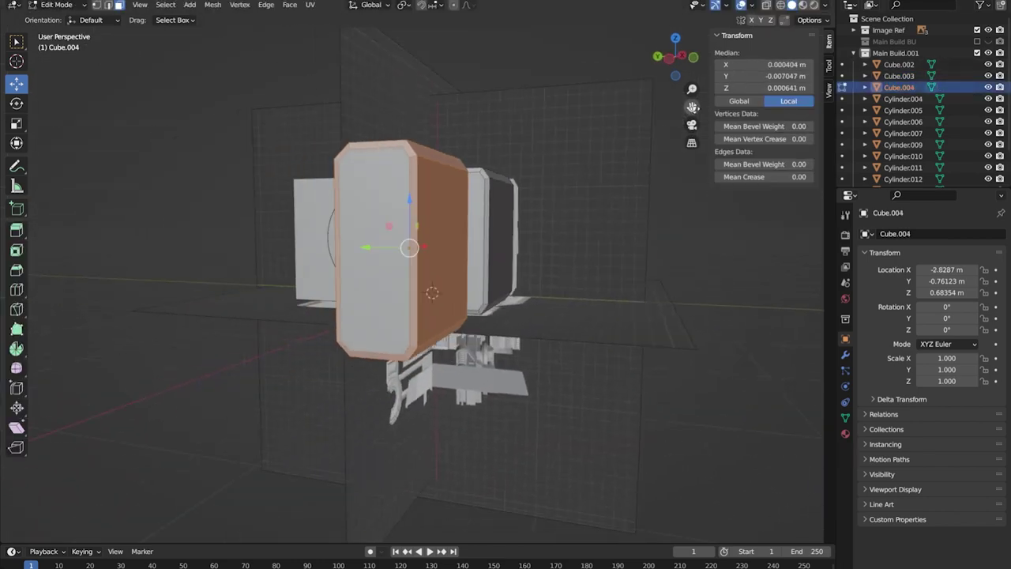
{"action": "key", "text": "x"}
{"action": "left_click", "coordinate": [654, 135]}
{"action": "left_click", "coordinate": [375, 214]}
{"action": "key", "text": "e"}
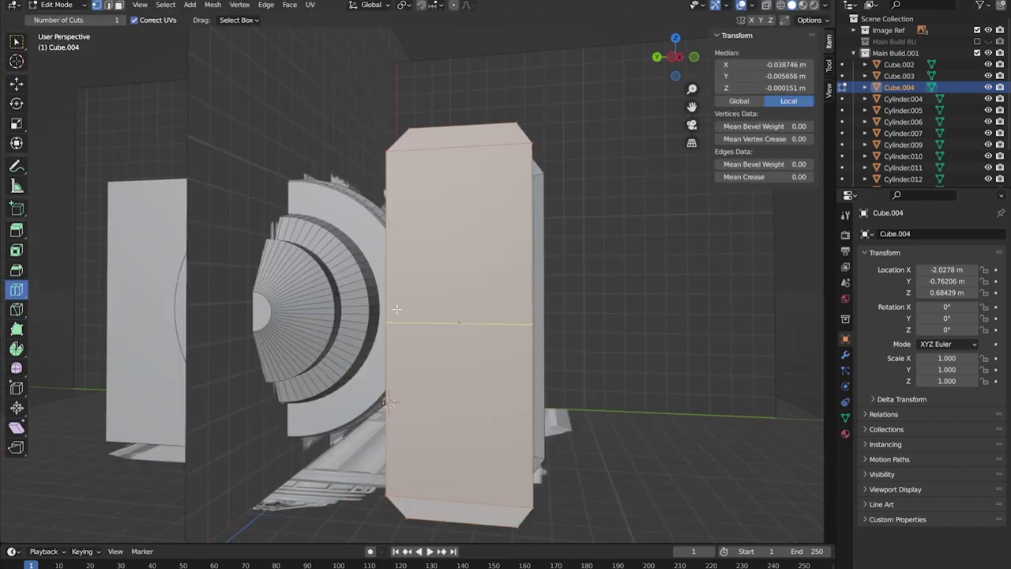
Add 39 horizontal loop cuts and select alternating face loops down the plate
{"action": "left_click", "coordinate": [392, 303]}
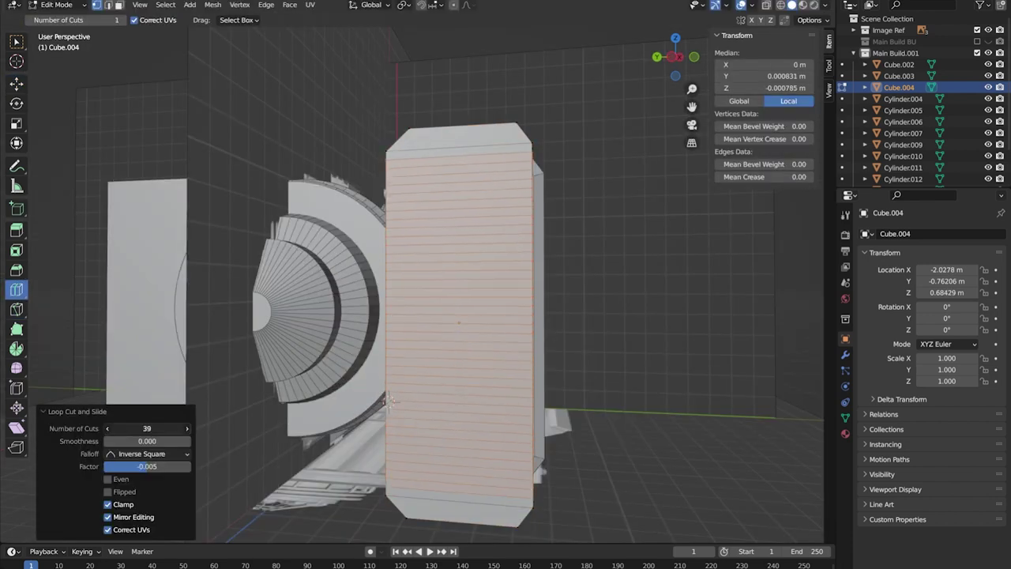
{"action": "key", "text": "ctrl+KP_3"}
{"action": "key", "text": "alt+a"}
{"action": "left_click", "coordinate": [504, 189], "text": "alt"}
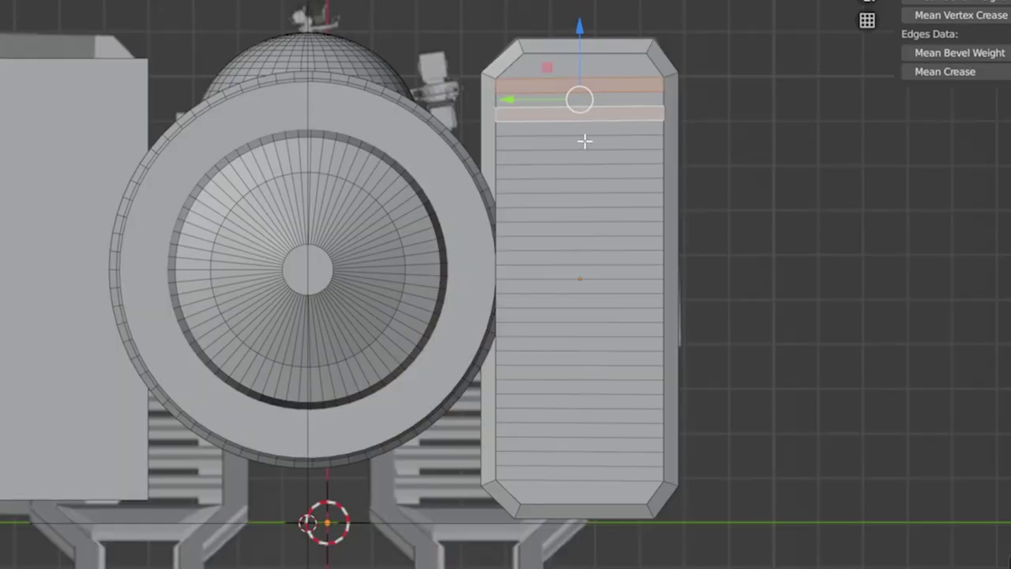
{"action": "left_click", "coordinate": [584, 142], "text": "alt+shift"}
{"action": "left_click", "coordinate": [584, 168], "text": "alt+shift"}
{"action": "left_click", "coordinate": [585, 199], "text": "alt+shift"}
{"action": "left_click", "coordinate": [582, 228], "text": "alt+shift"}
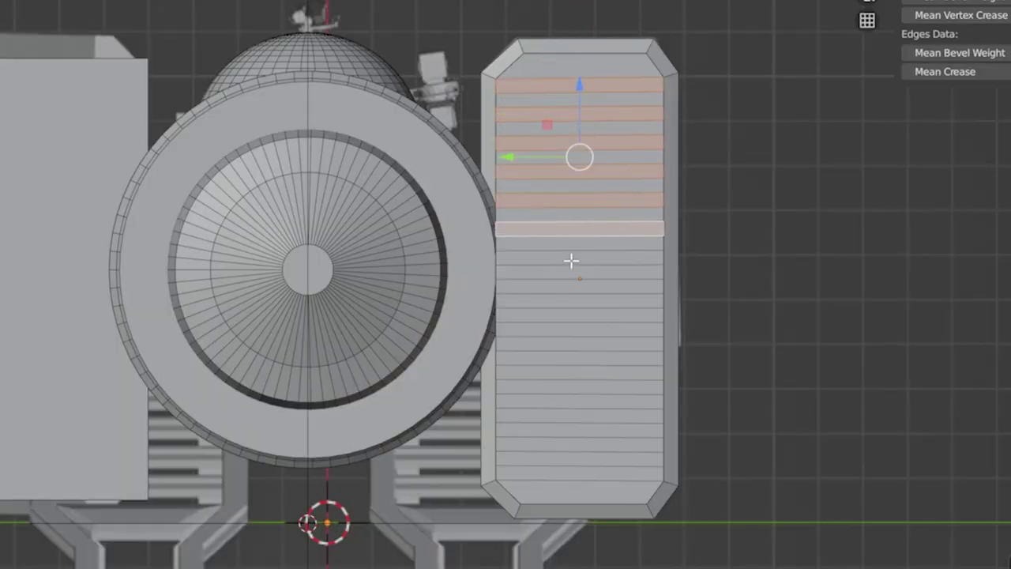
{"action": "left_click", "coordinate": [571, 258], "text": "alt+shift"}
{"action": "left_click", "coordinate": [569, 285], "text": "alt+shift"}
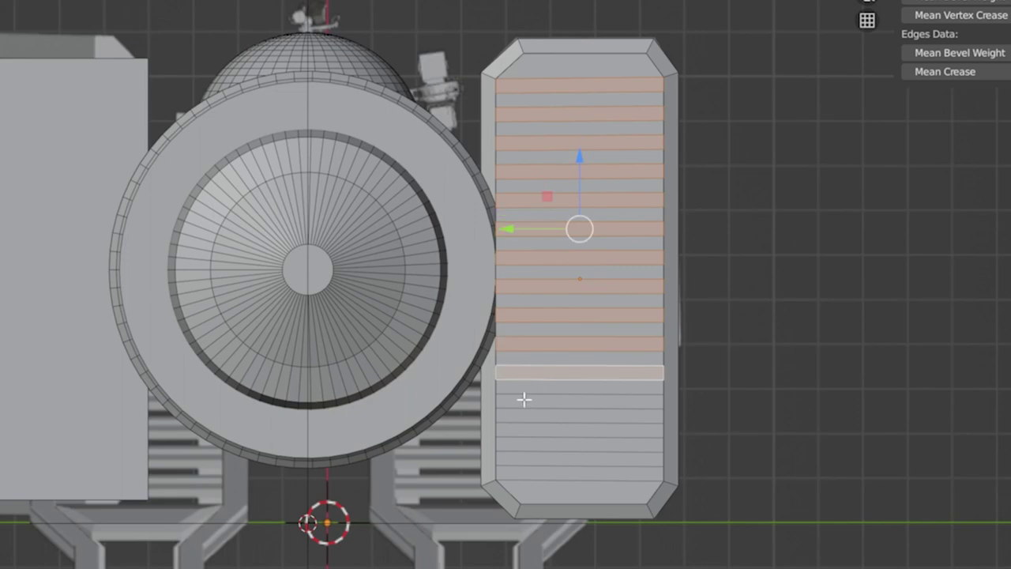
Extrude the selected strips outward into raised ribs and dissolve the leftover edges
{"action": "middle_click_drag", "start_coordinate": [524, 459], "coordinate": [360, 420]}
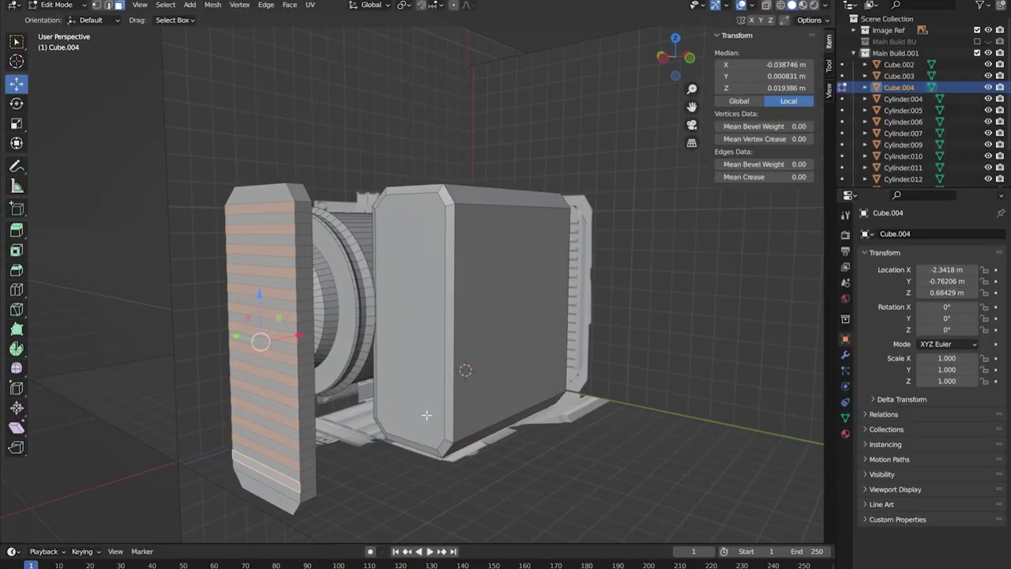
{"action": "key", "text": "e"}
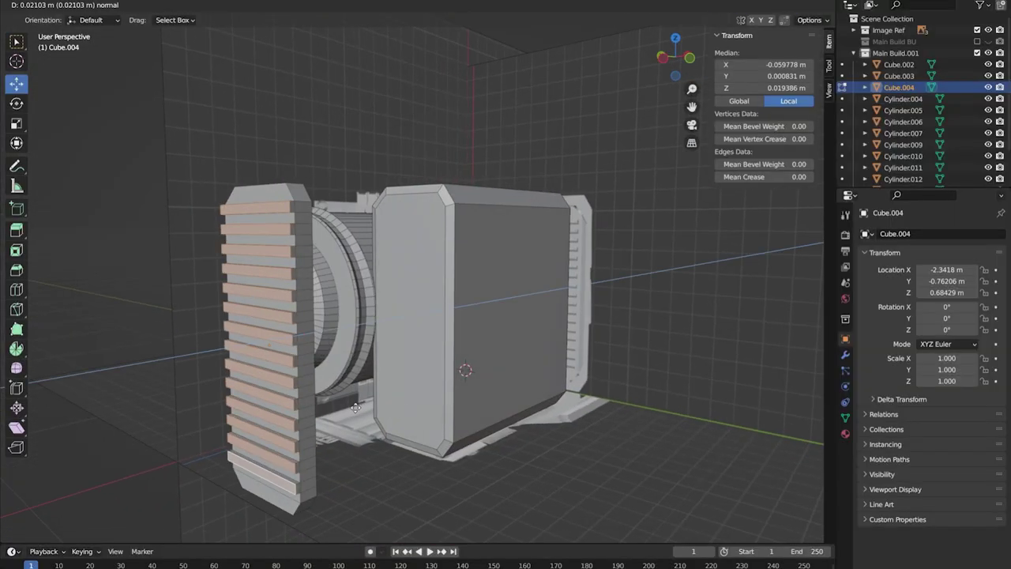
{"action": "left_click", "coordinate": [356, 406]}
{"action": "middle_click_drag", "start_coordinate": [355, 407], "coordinate": [276, 415]}
{"action": "key", "text": "x"}
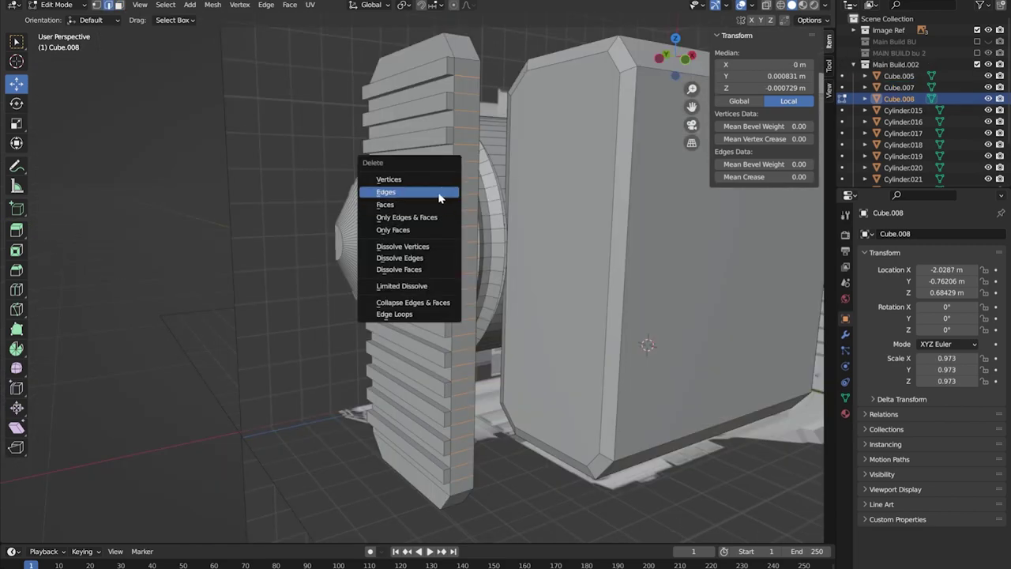
{"action": "left_click", "coordinate": [428, 192]}
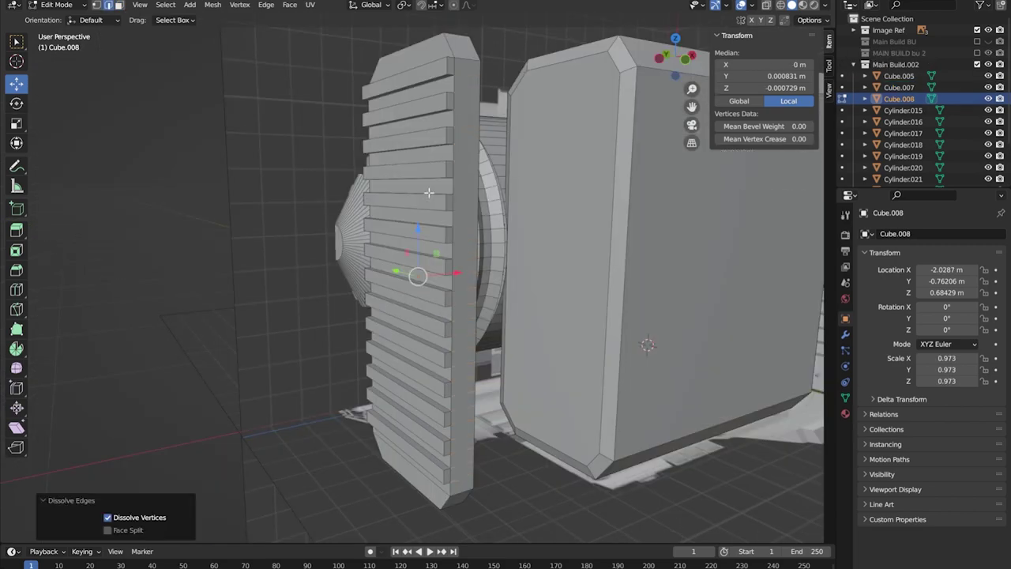
{"action": "middle_click_drag", "start_coordinate": [428, 192], "coordinate": [440, 170]}
Rotate the copied side plate 180° and slide it against the housing's other side
{"action": "scroll", "coordinate": [440, 170], "scroll_direction": "down", "scroll_amount": 3}
{"action": "key", "text": "Tab"}
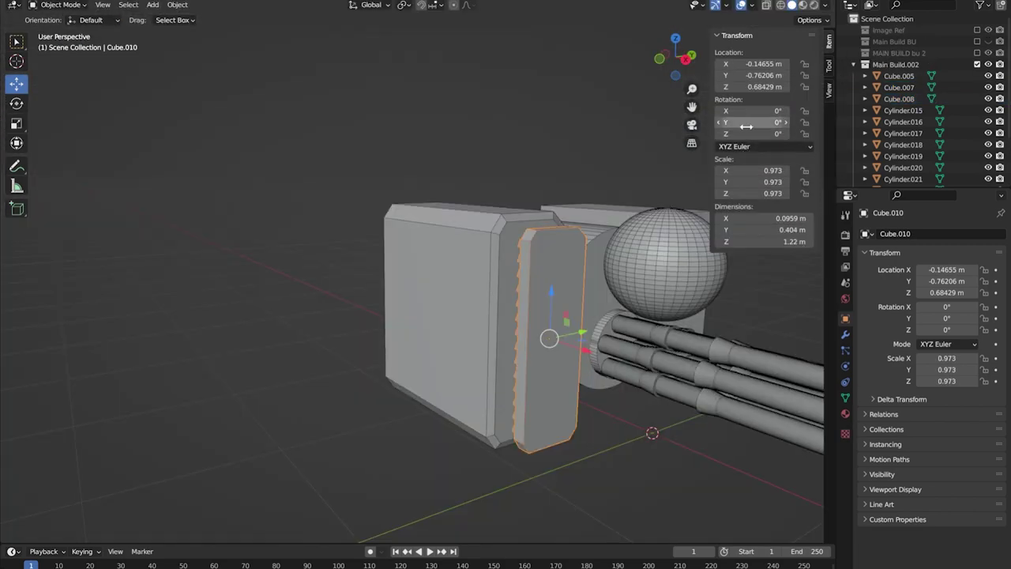
{"action": "left_click_drag", "start_coordinate": [755, 134], "coordinate": [778, 133]}
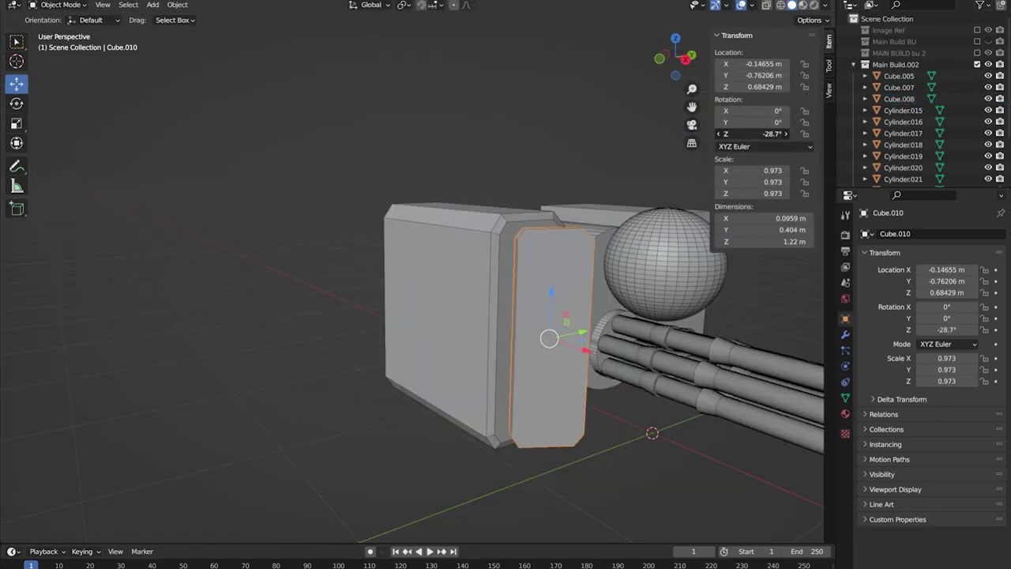
{"action": "type", "text": "180"}
{"action": "key", "text": "Return"}
{"action": "left_click_drag", "start_coordinate": [581, 347], "coordinate": [569, 348]}
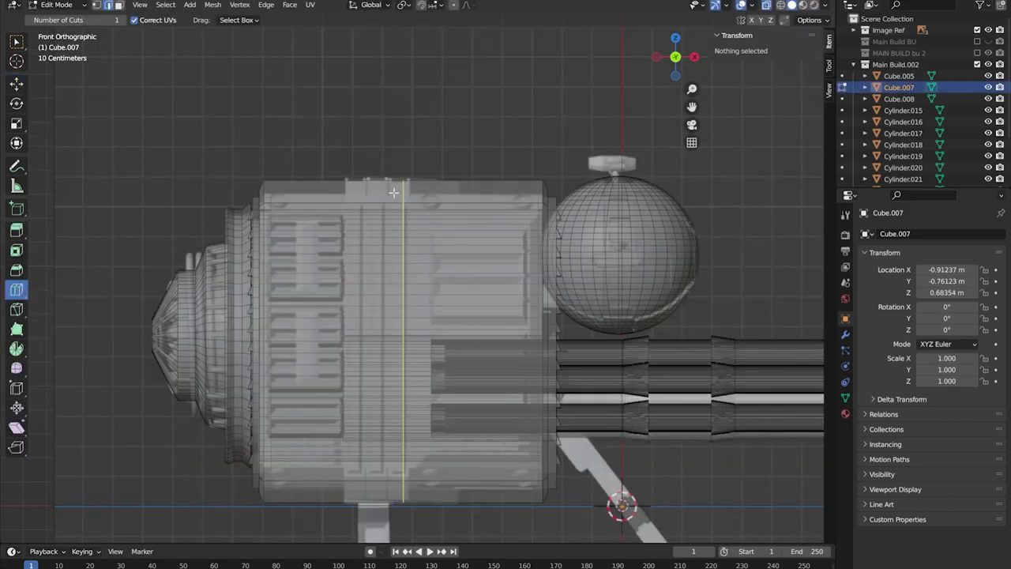
Add an edge loop across the housing, inset the face loop and push the panels slightly outward
{"action": "scroll", "coordinate": [393, 192], "scroll_direction": "up", "scroll_amount": 2}
{"action": "left_click", "coordinate": [394, 192]}
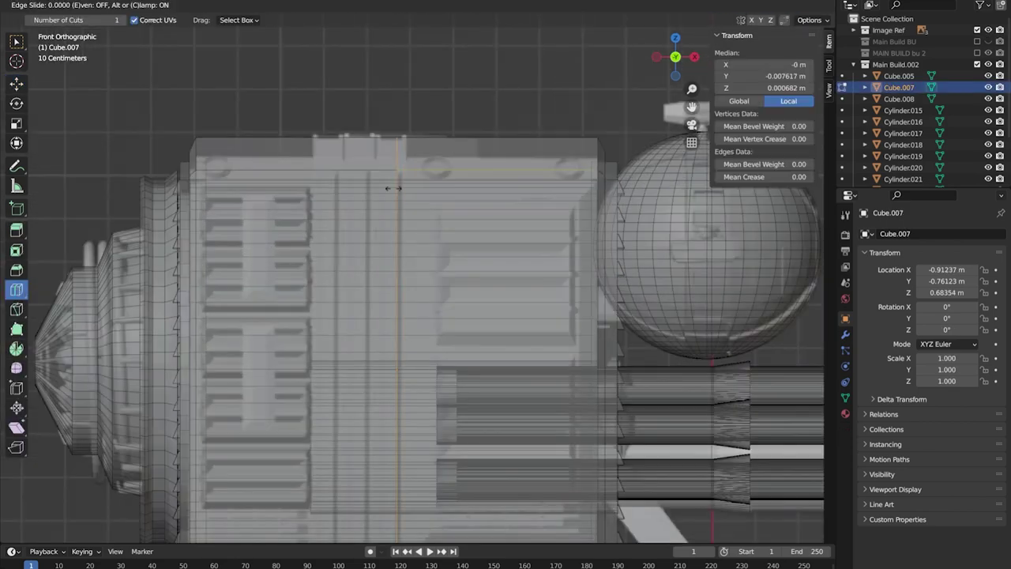
{"action": "left_click_drag", "start_coordinate": [406, 184], "coordinate": [400, 187]}
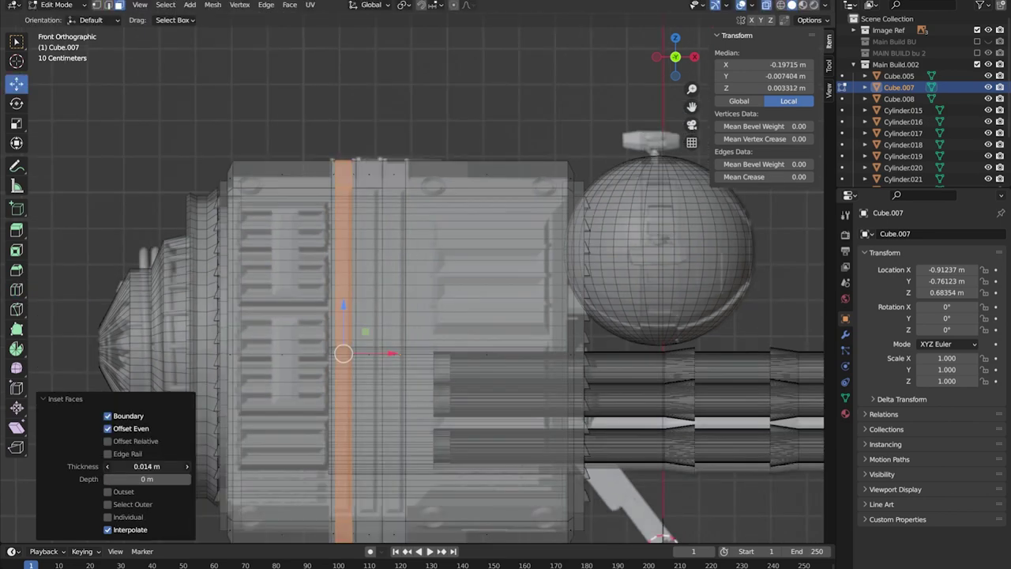
{"action": "left_click_drag", "start_coordinate": [150, 466], "coordinate": [167, 466]}
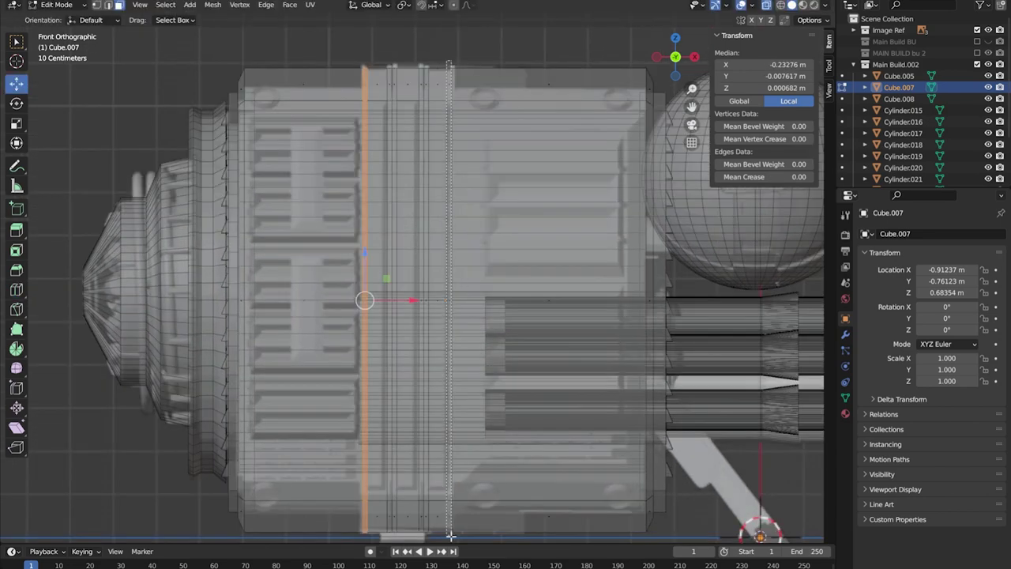
{"action": "middle_click_drag", "start_coordinate": [396, 544], "coordinate": [427, 320]}
{"action": "left_click_drag", "start_coordinate": [422, 311], "coordinate": [426, 320]}
{"action": "key", "text": "KP_1"}
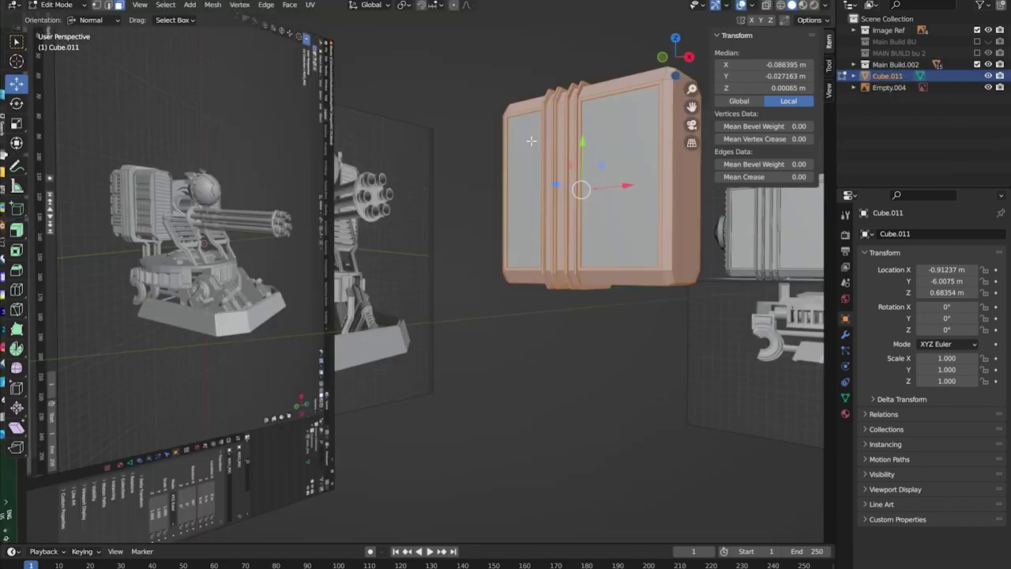
Trim the copied block, shrink a face to about 90%, add an edge loop and inset two vent faces
{"action": "key", "text": "x"}
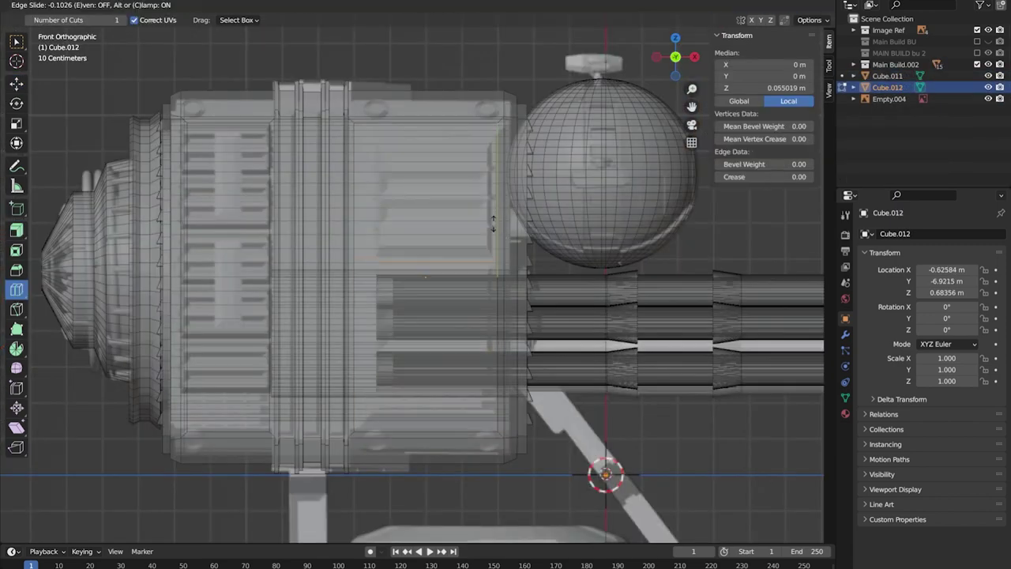
{"action": "left_click", "coordinate": [445, 202]}
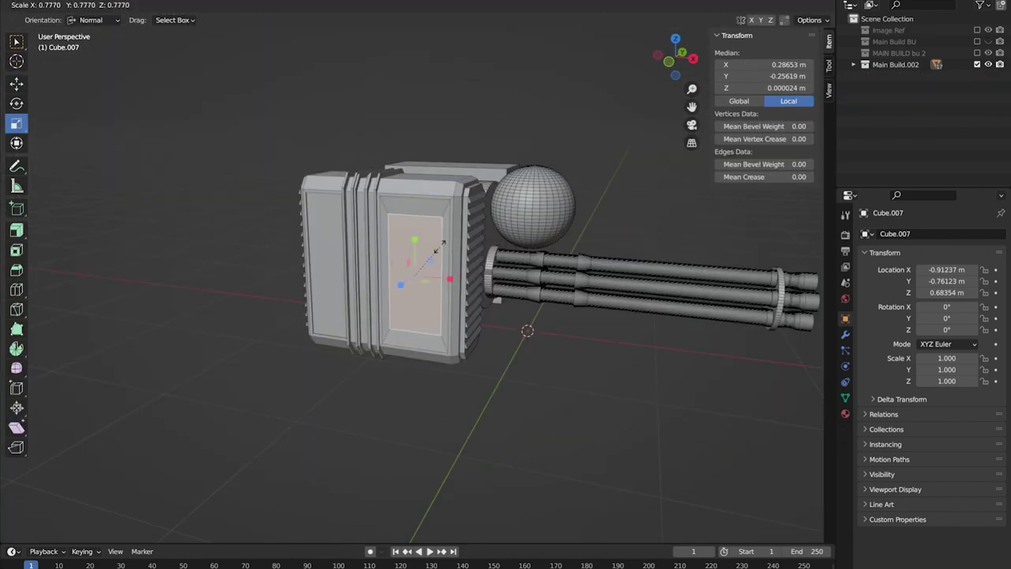
{"action": "left_click_drag", "start_coordinate": [469, 288], "coordinate": [462, 286]}
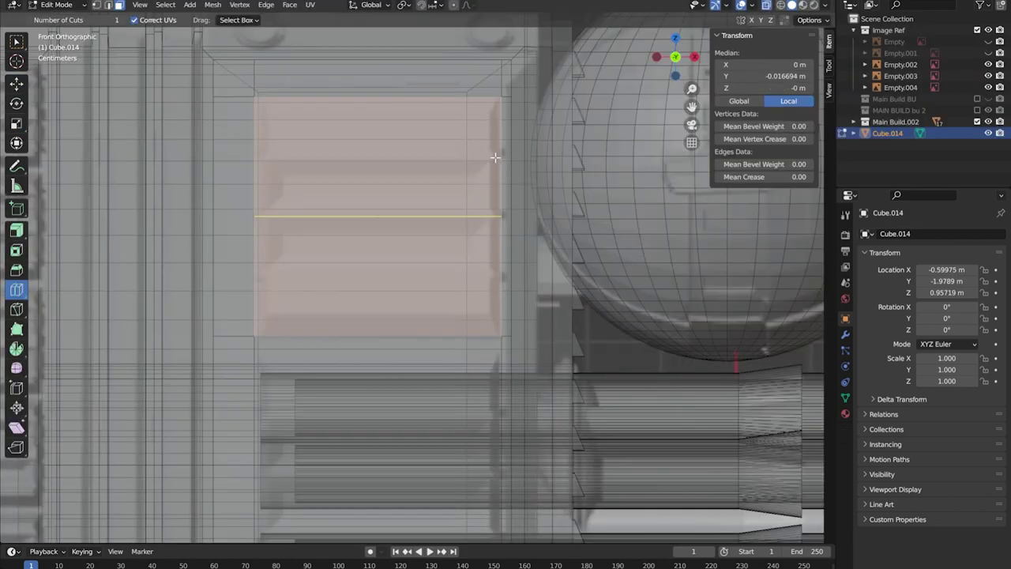
{"action": "left_click_drag", "start_coordinate": [483, 237], "coordinate": [275, 213]}
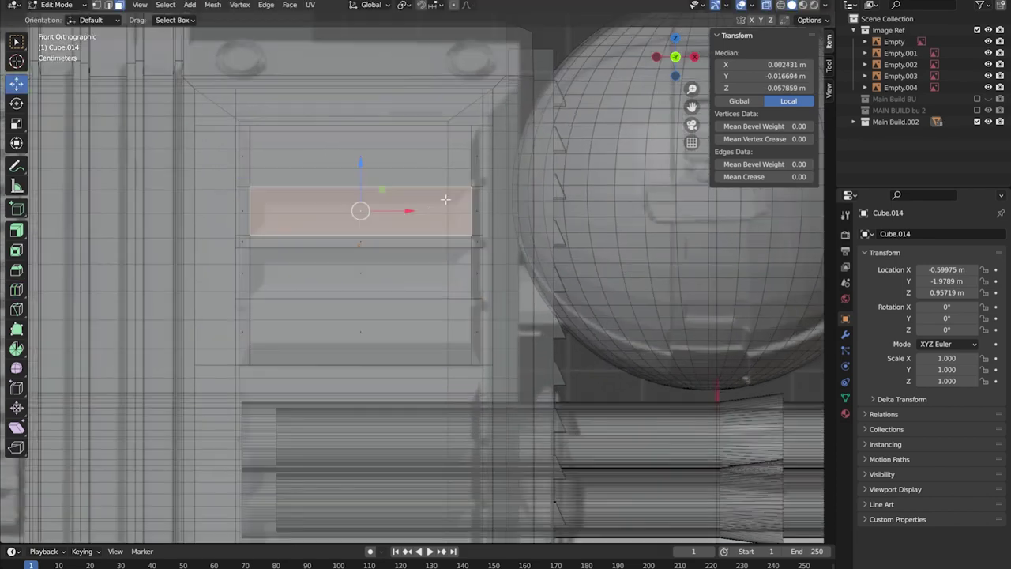
{"action": "left_click", "coordinate": [377, 277], "text": "shift"}
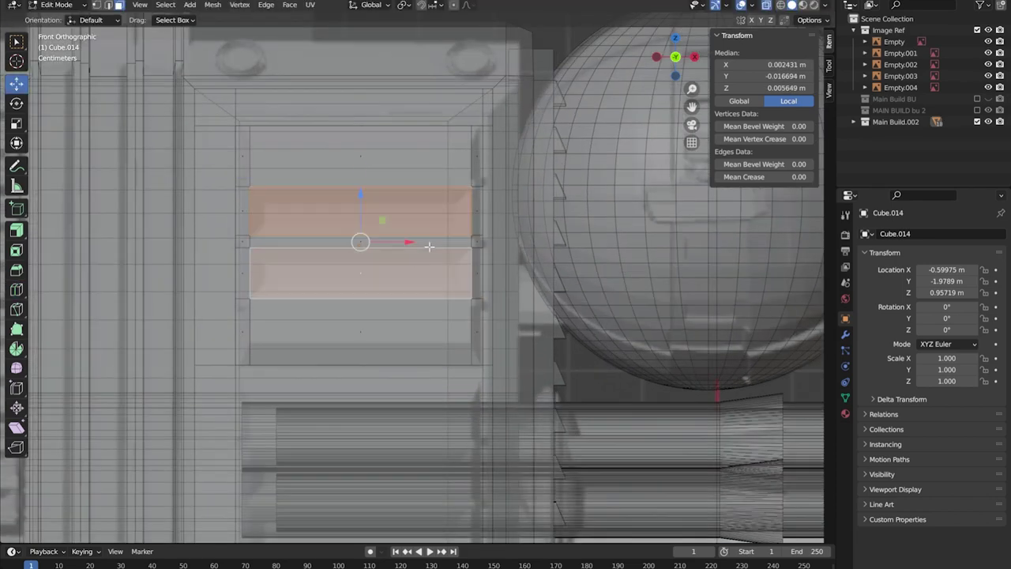
{"action": "key", "text": "i"}
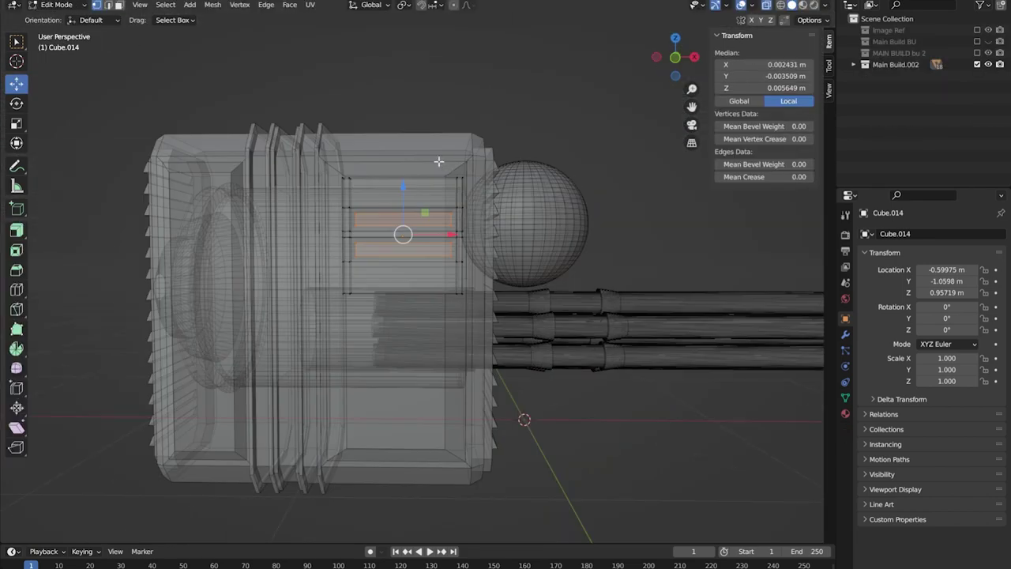
Raise the louvre's top edge, then push the edge back into the panel to angle it
{"action": "key", "text": "alt+z"}
{"action": "key", "text": "Tab"}
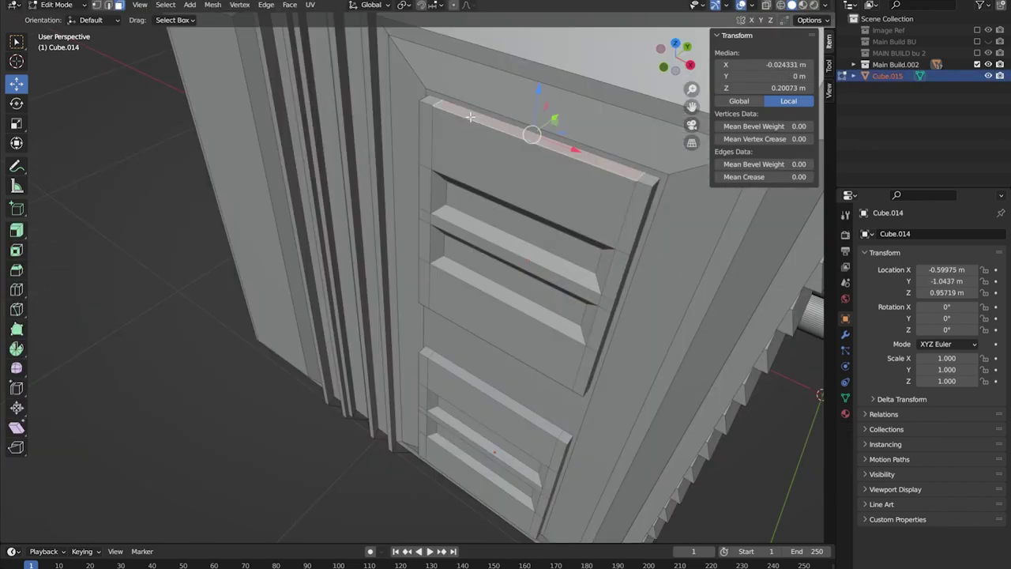
{"action": "left_click_drag", "start_coordinate": [539, 91], "coordinate": [540, 83]}
{"action": "middle_click_drag", "start_coordinate": [541, 83], "coordinate": [417, 61]}
{"action": "left_click", "coordinate": [641, 219]}
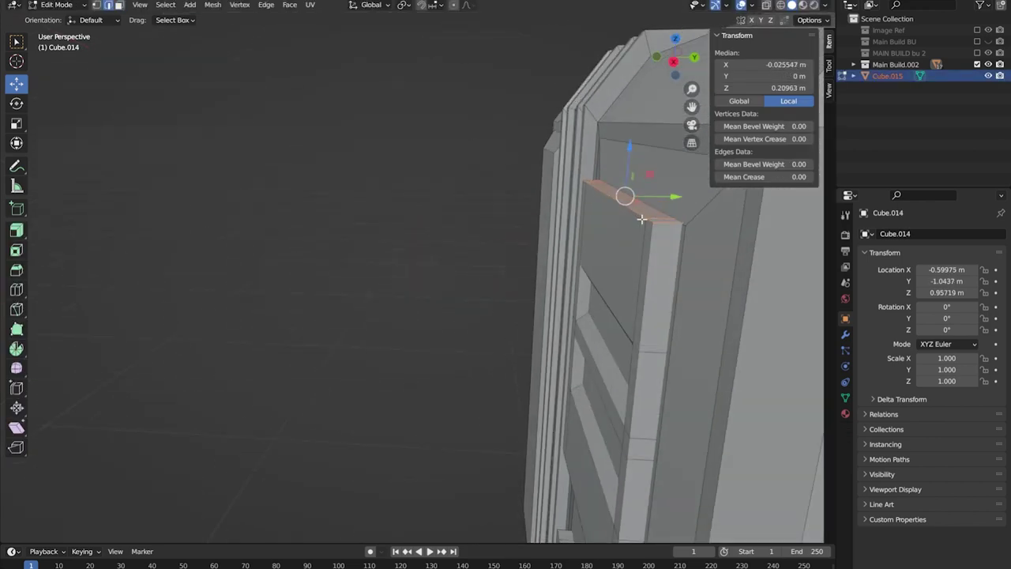
{"action": "left_click", "coordinate": [599, 327]}
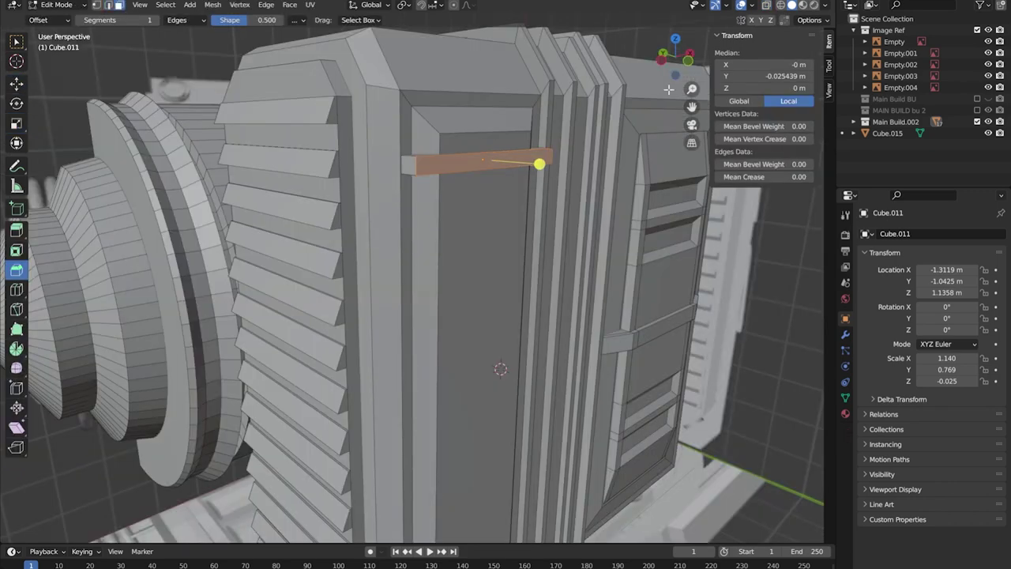
Inset the slat face and squash it to about two-thirds height
{"action": "left_click", "coordinate": [492, 111]}
{"action": "key", "text": "shift+space"}
{"action": "key", "text": "s"}
{"action": "left_click_drag", "start_coordinate": [490, 127], "coordinate": [491, 128]}
{"action": "key", "text": "shift+space"}
{"action": "key", "text": "g"}
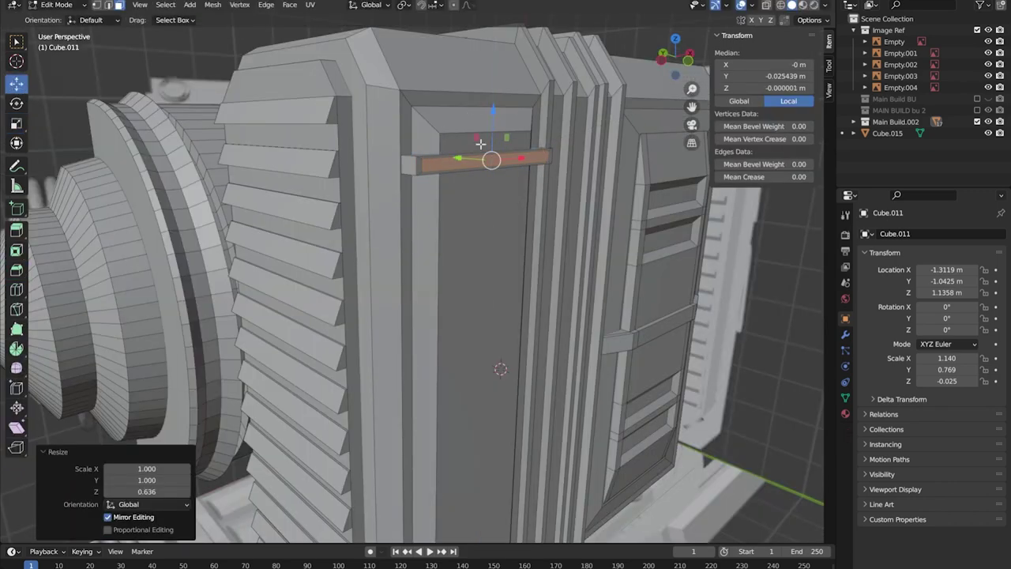
{"action": "key", "text": "Tab"}
Move the slat object along Y into place on the panel
{"action": "key", "text": "g"}
{"action": "key", "text": "y"}
{"action": "key", "text": "KP_1"}
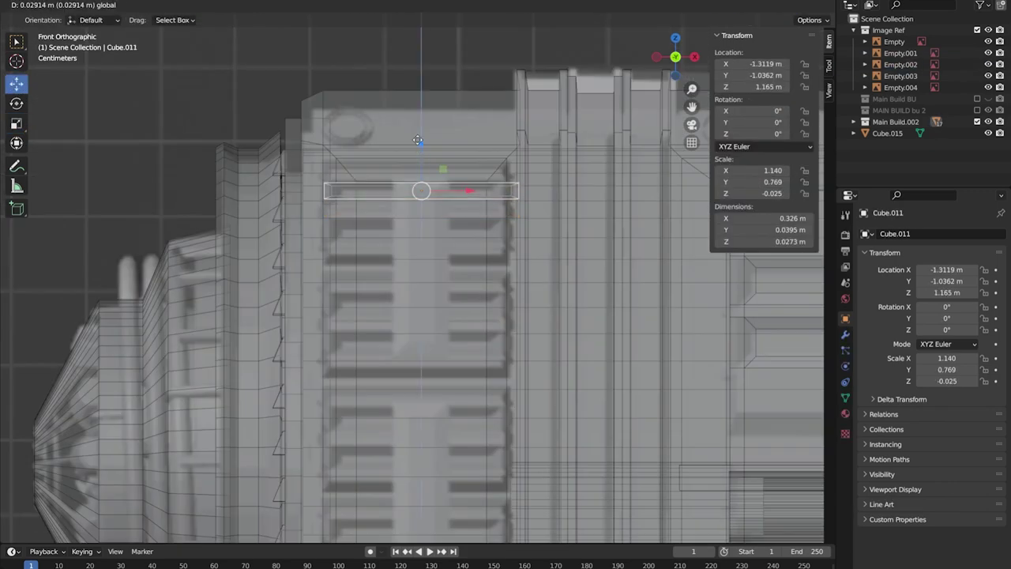
{"action": "left_click", "coordinate": [413, 127]}
Copy and paste the slat twice, spacing each copy vertically below the last
{"action": "key", "text": "ctrl+c"}
{"action": "key", "text": "ctrl+v"}
{"action": "key", "text": "g"}
{"action": "key", "text": "z"}
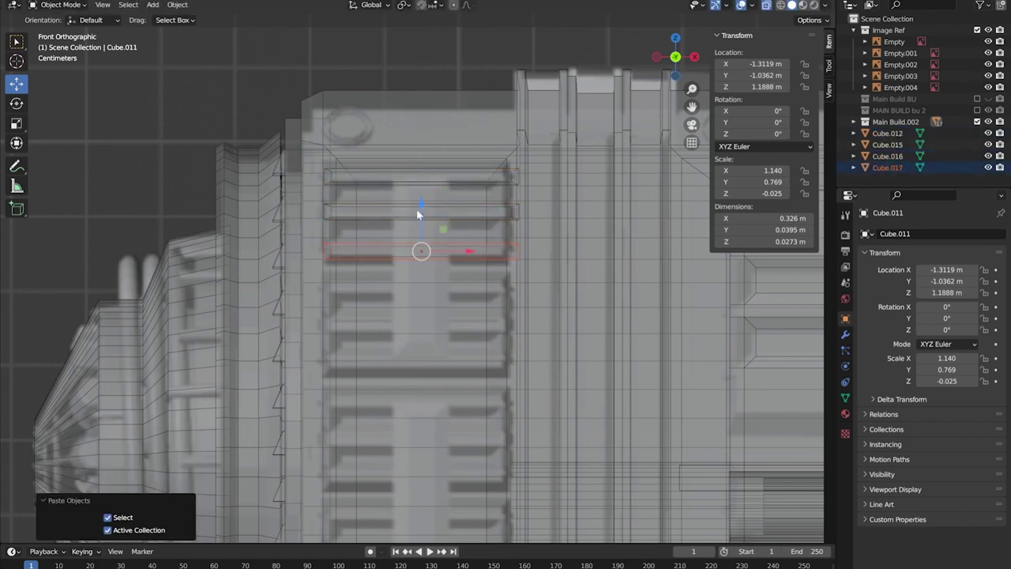
{"action": "key", "text": "g"}
{"action": "key", "text": "z"}
{"action": "left_click", "coordinate": [417, 255]}
{"action": "key", "text": "ctrl+c"}
{"action": "key", "text": "ctrl+v"}
{"action": "key", "text": "g"}
{"action": "key", "text": "z"}
Copy a group of selected slats and place the pasted set below the others
{"action": "left_click", "coordinate": [409, 314]}
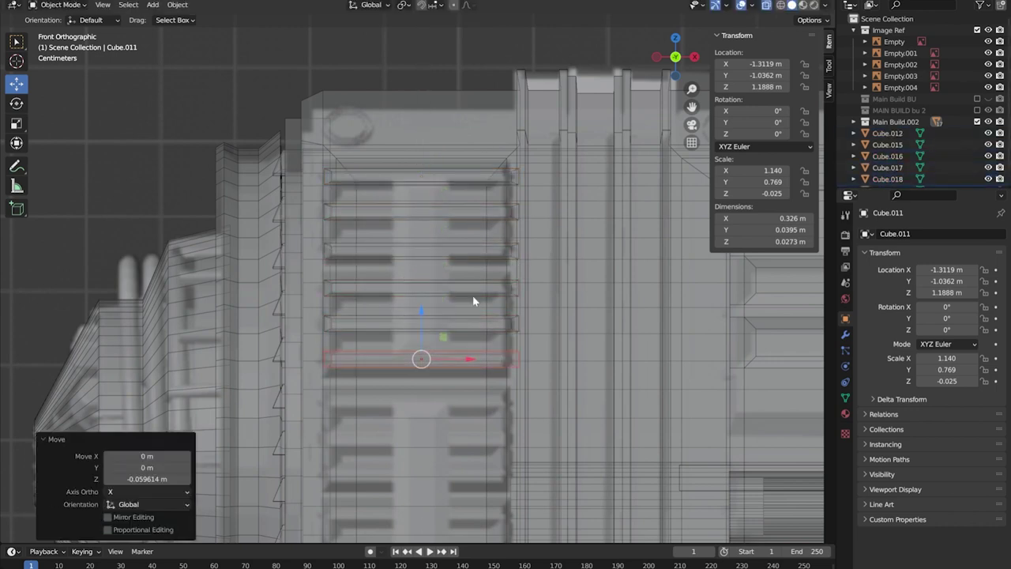
{"action": "left_click", "coordinate": [451, 219]}
{"action": "left_click", "coordinate": [485, 221], "text": "shift"}
{"action": "key", "text": "ctrl+c"}
{"action": "key", "text": "ctrl+v"}
{"action": "key", "text": "g"}
{"action": "key", "text": "z"}
{"action": "left_click", "coordinate": [395, 443]}
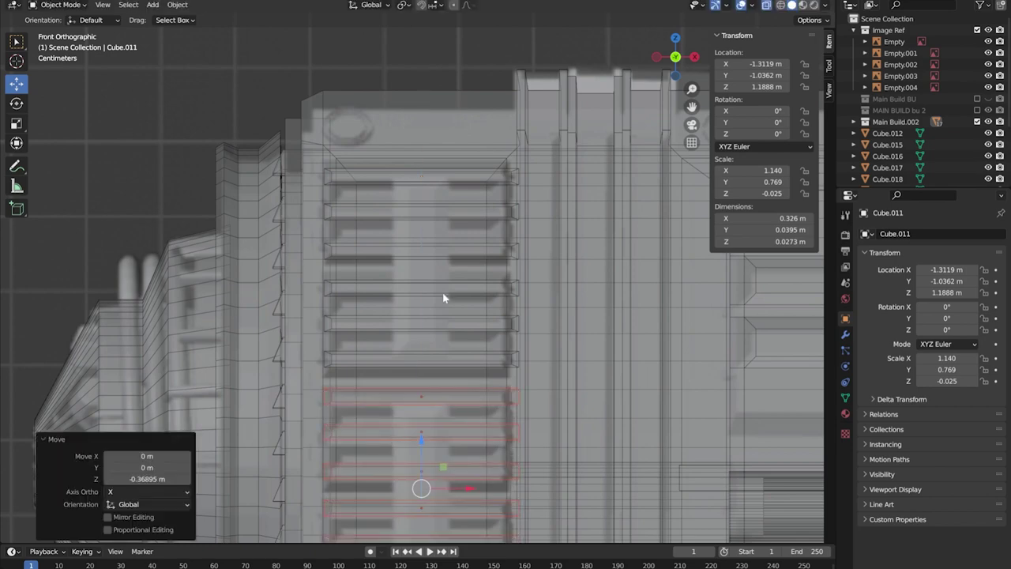
Paste the slat set again, further down the panel
{"action": "scroll", "coordinate": [445, 295], "scroll_direction": "down", "scroll_amount": 3}
{"action": "scroll", "coordinate": [397, 321], "scroll_direction": "up", "scroll_amount": 3}
{"action": "key", "text": "ctrl+c"}
{"action": "key", "text": "ctrl+v"}
{"action": "key", "text": "g"}
{"action": "key", "text": "z"}
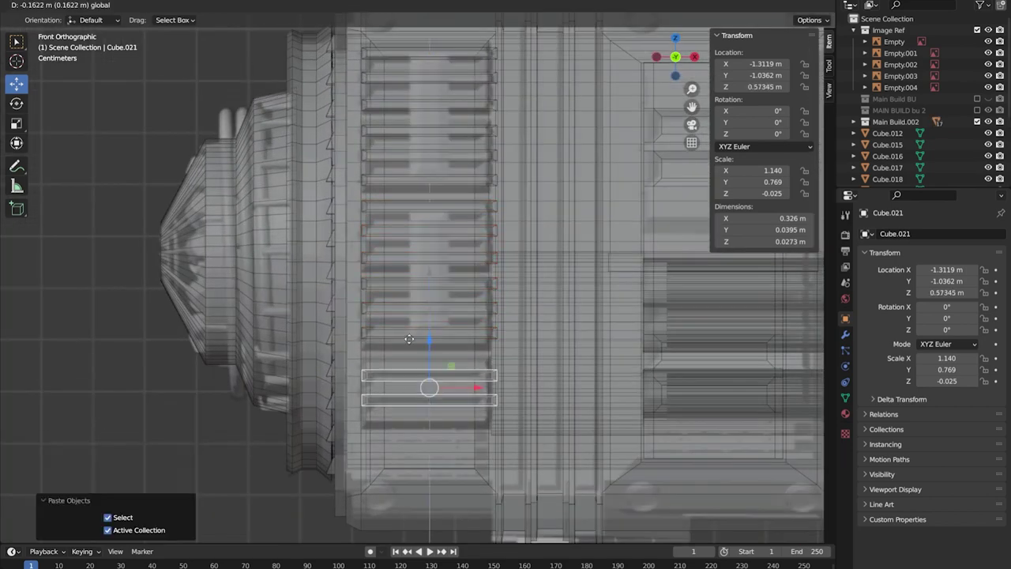
{"action": "left_click", "coordinate": [395, 379]}
Cut a copied block down to a narrow vertical strip, then shrink the new cylinder to a small disc
{"action": "key", "text": "x"}
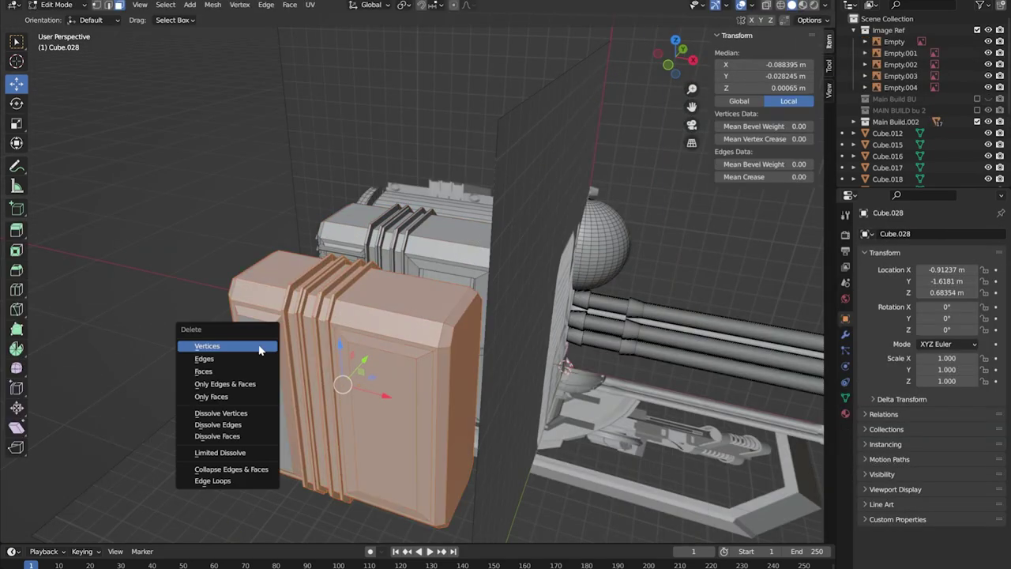
{"action": "left_click", "coordinate": [215, 359]}
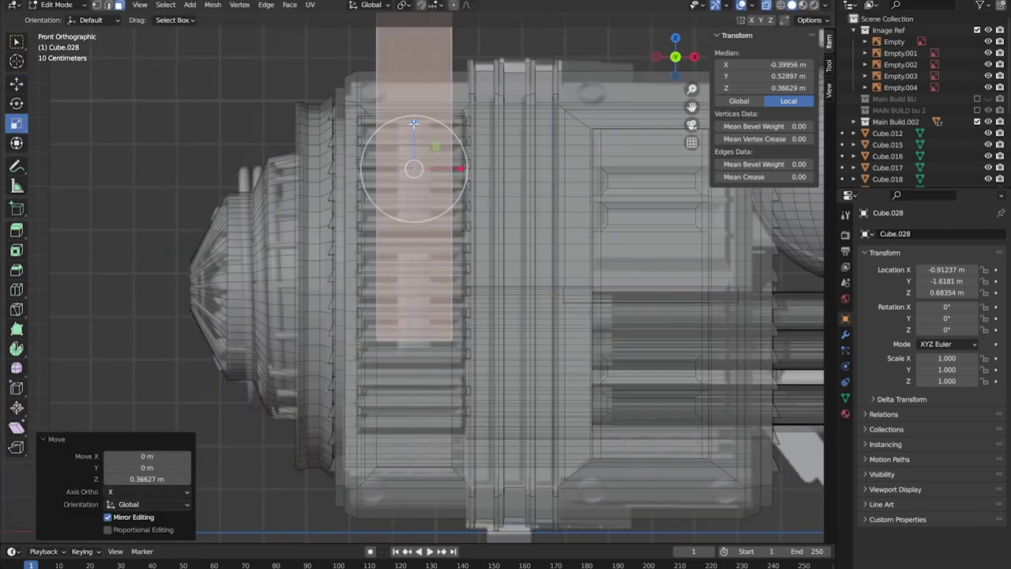
{"action": "left_click_drag", "start_coordinate": [413, 124], "coordinate": [407, 155]}
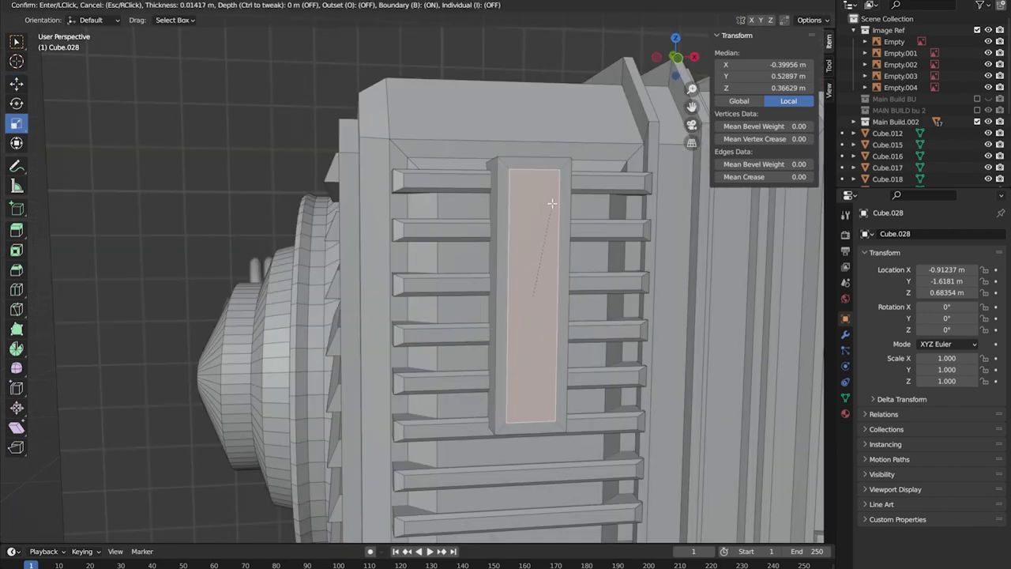
{"action": "left_click", "coordinate": [534, 295]}
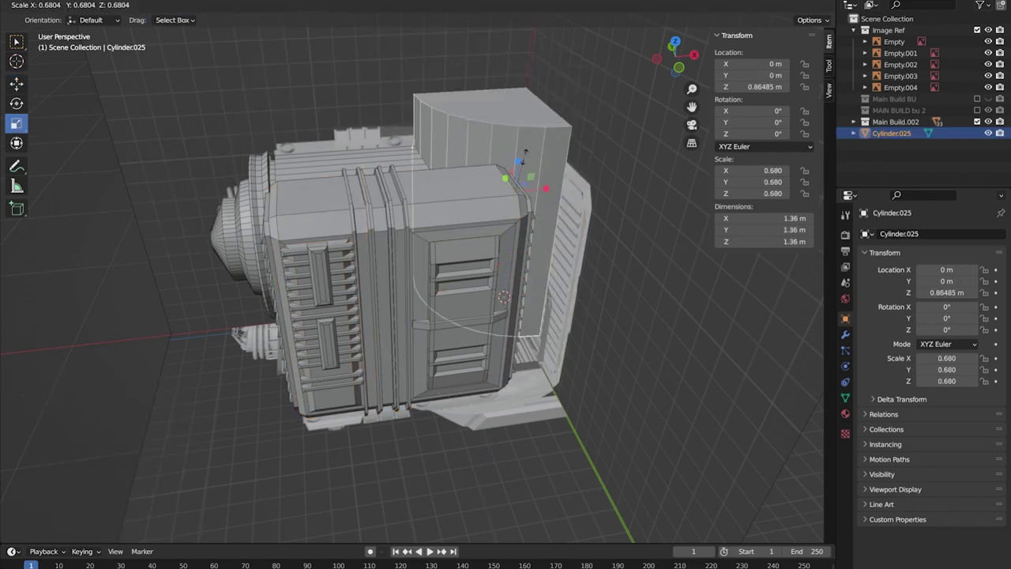
{"action": "left_click_drag", "start_coordinate": [585, 127], "coordinate": [497, 202]}
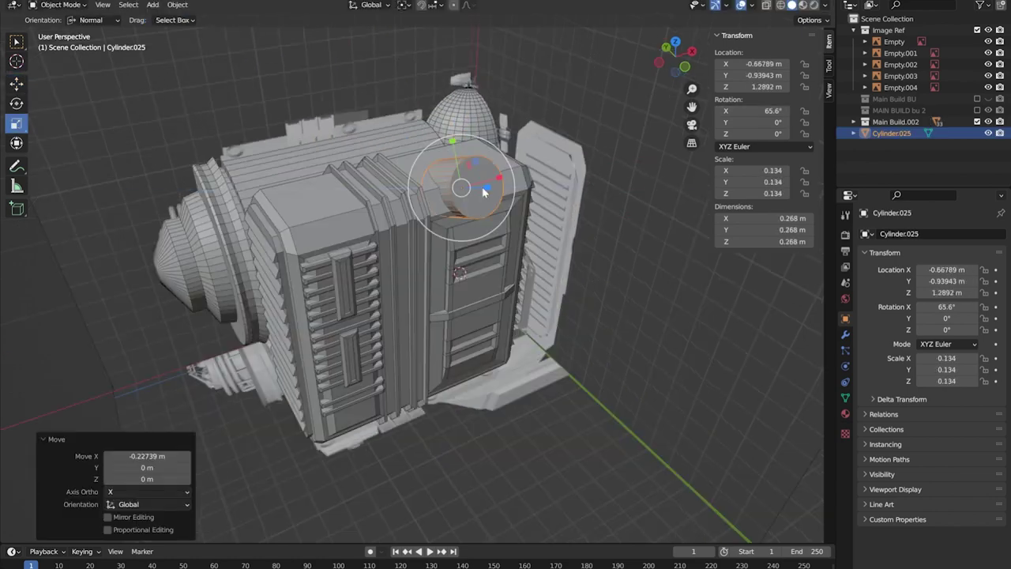
Tilt the bolt disc to match the bevelled top edge and position it using surface-aligned axes
{"action": "left_click_drag", "start_coordinate": [451, 170], "coordinate": [480, 163]}
{"action": "key", "text": "r"}
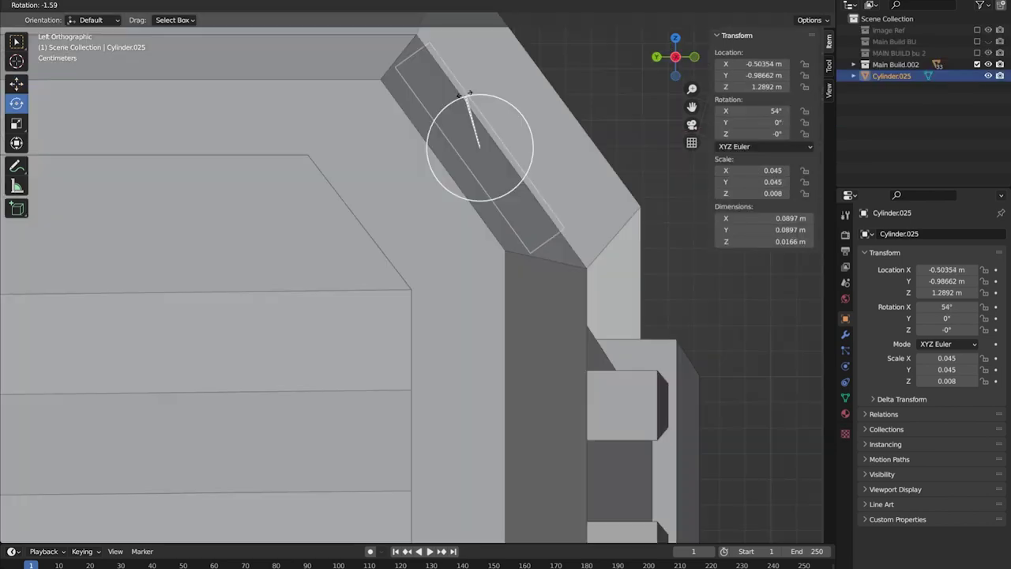
{"action": "left_click_drag", "start_coordinate": [469, 90], "coordinate": [466, 101]}
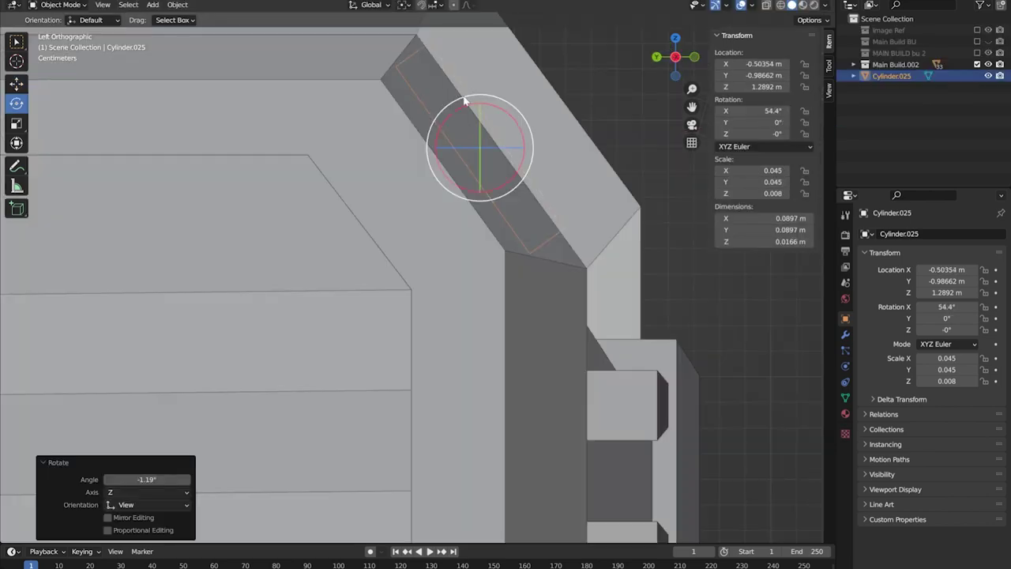
{"action": "left_click", "coordinate": [91, 20]}
{"action": "left_click", "coordinate": [94, 77]}
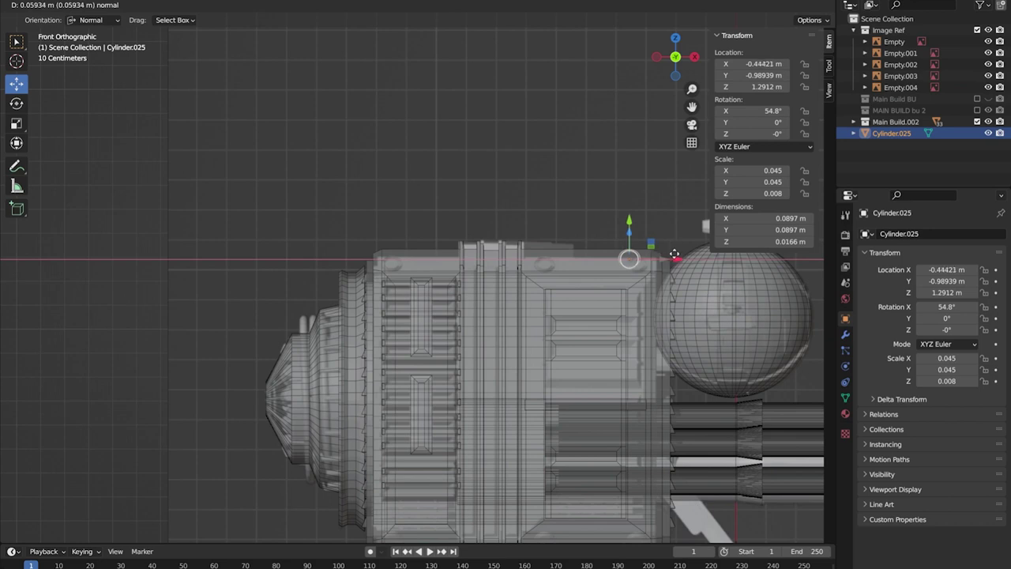
{"action": "left_click", "coordinate": [674, 253]}
Select part of the disc's rim in Edit Mode and shape the bolt head
{"action": "key", "text": "Tab"}
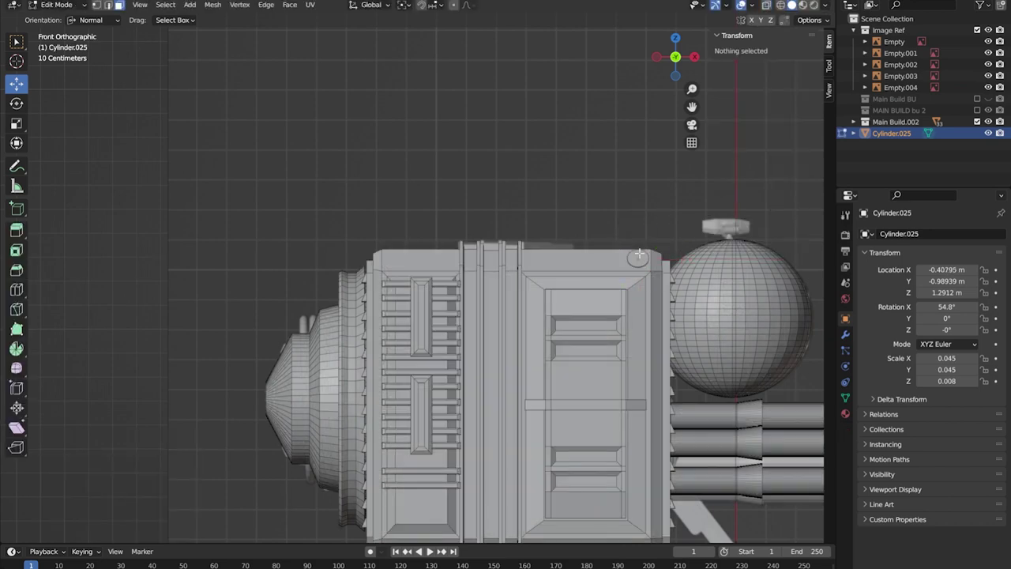
{"action": "scroll", "coordinate": [647, 261], "scroll_direction": "up", "scroll_amount": 5}
{"action": "left_click", "coordinate": [511, 192]}
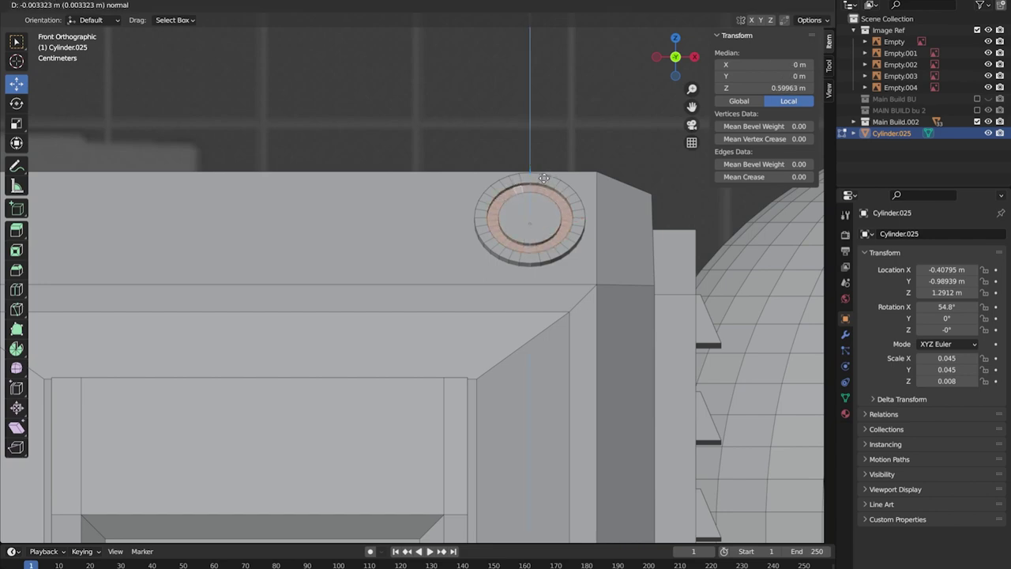
{"action": "left_click", "coordinate": [543, 178]}
Duplicate the bolt disc along X to line the plate's top edge
{"action": "key", "text": "Tab"}
{"action": "scroll", "coordinate": [605, 226], "scroll_direction": "down", "scroll_amount": 3}
{"action": "key", "text": "shift+d"}
{"action": "key", "text": "x"}
{"action": "left_click", "coordinate": [472, 248]}
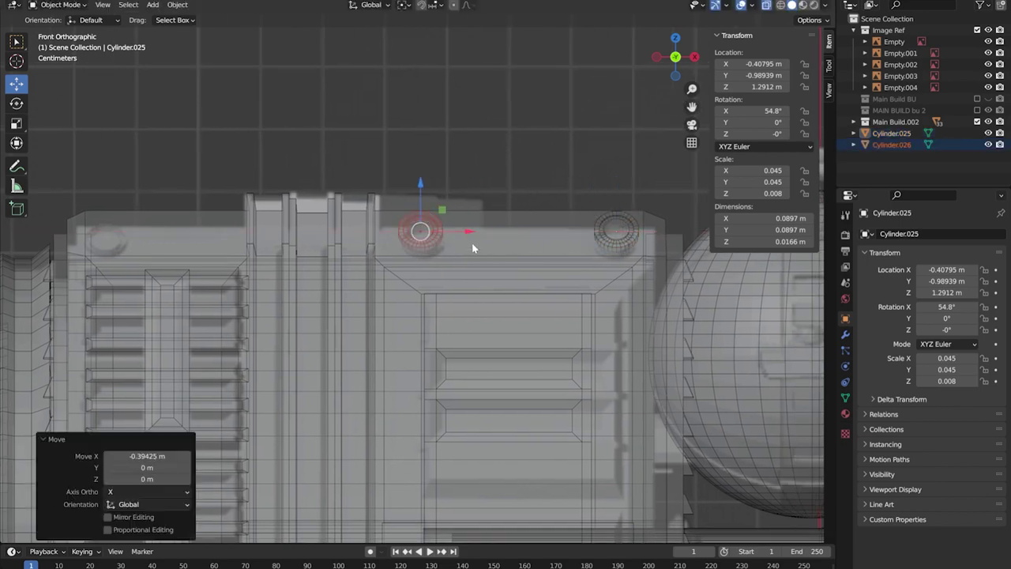
Paste the bolt set, lower it to the plate's bottom edge and tilt it toward the bevelled corner
{"action": "key", "text": "ctrl+v"}
{"action": "key", "text": "g"}
{"action": "key", "text": "x"}
{"action": "left_click", "coordinate": [155, 249]}
{"action": "key", "text": "ctrl+v"}
{"action": "scroll", "coordinate": [155, 249], "scroll_direction": "down", "scroll_amount": 3}
{"action": "key", "text": "g"}
{"action": "key", "text": "z"}
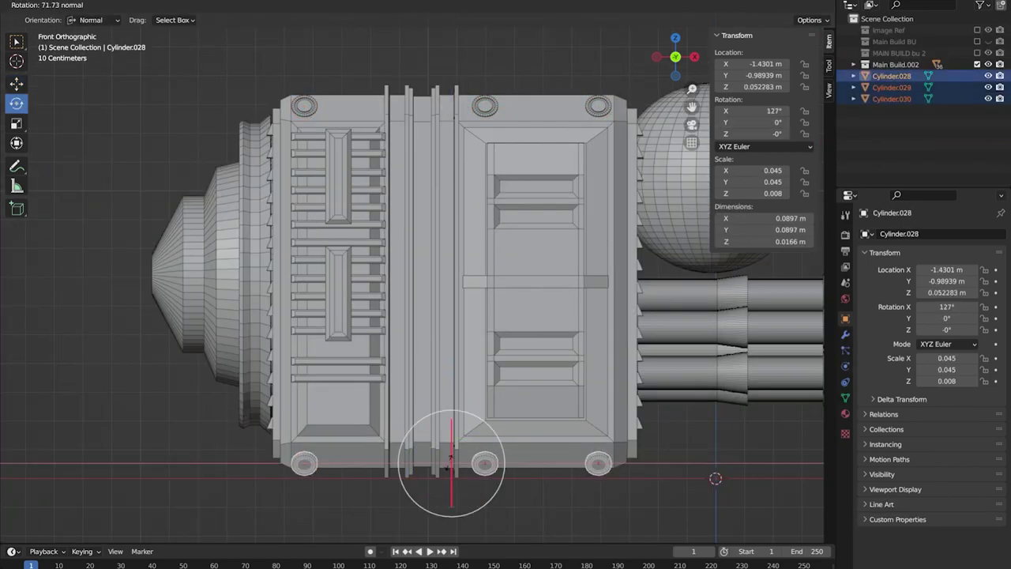
{"action": "left_click_drag", "start_coordinate": [447, 466], "coordinate": [443, 474]}
In Left view, slide the bolts onto the bevelled lower corner and rotate them to match
{"action": "key", "text": "ctrl+KP_3"}
{"action": "scroll", "coordinate": [451, 387], "scroll_direction": "up", "scroll_amount": 6}
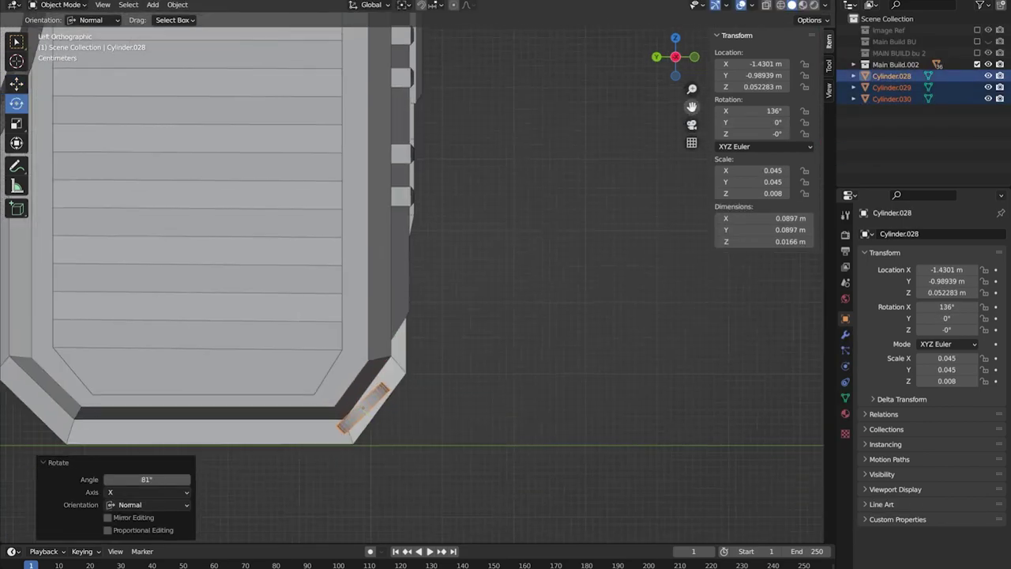
{"action": "key", "text": "g"}
{"action": "left_click_drag", "start_coordinate": [458, 336], "coordinate": [454, 308]}
{"action": "key", "text": "shift+space"}
{"action": "key", "text": "r"}
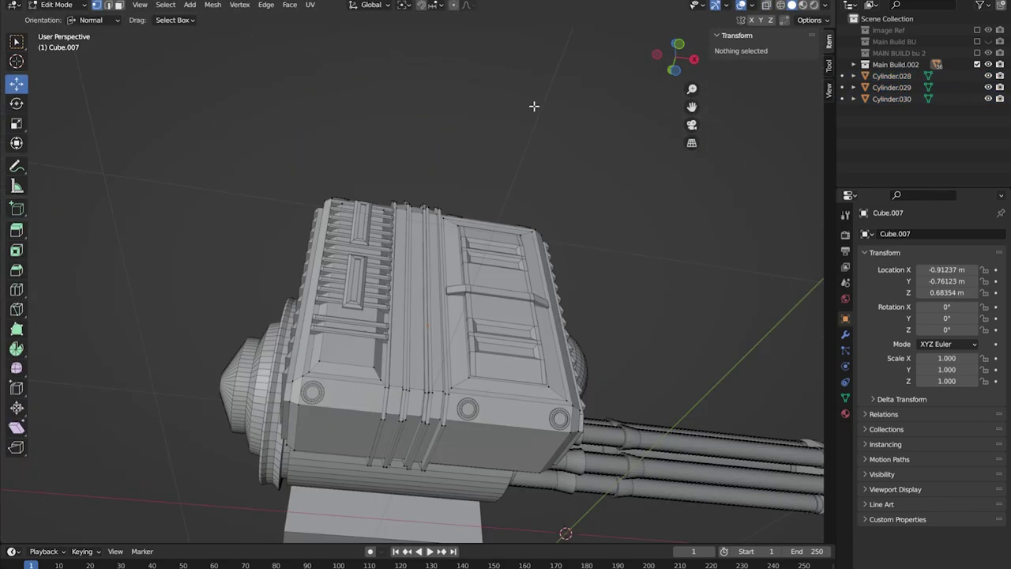
Inset and extrude the barrel mount's disc face twice to build stepped detail
{"action": "middle_click_drag", "start_coordinate": [534, 102], "coordinate": [330, 136]}
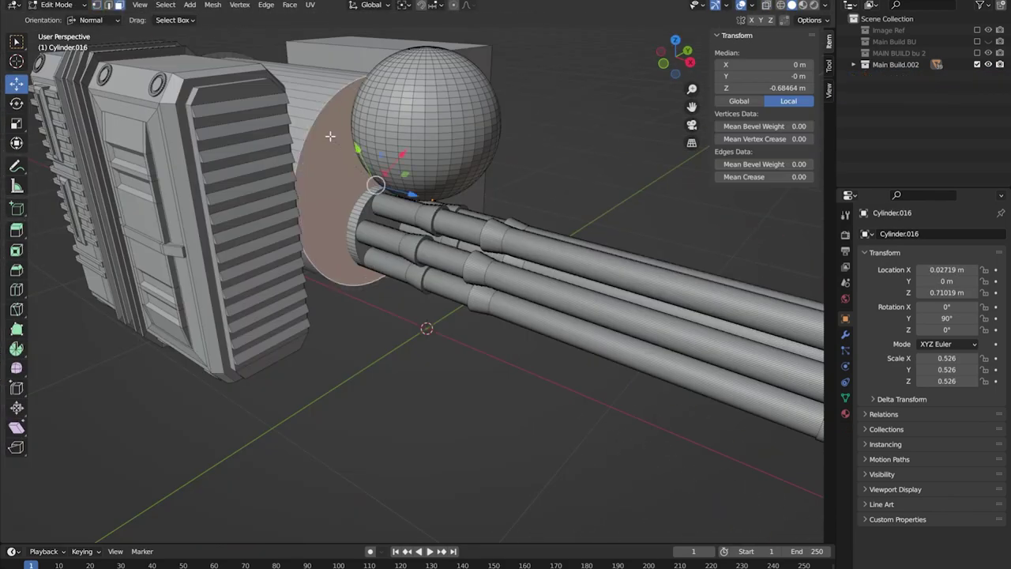
{"action": "key", "text": "i"}
{"action": "left_click", "coordinate": [347, 150]}
{"action": "key", "text": "e"}
{"action": "left_click", "coordinate": [371, 166]}
{"action": "key", "text": "i"}
{"action": "left_click", "coordinate": [387, 178]}
{"action": "key", "text": "e"}
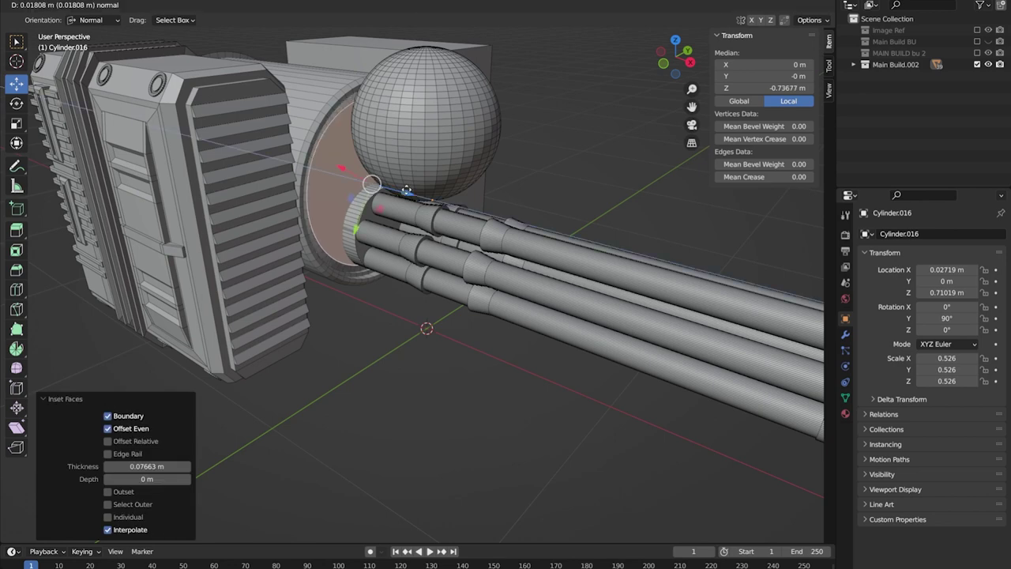
{"action": "left_click", "coordinate": [406, 191]}
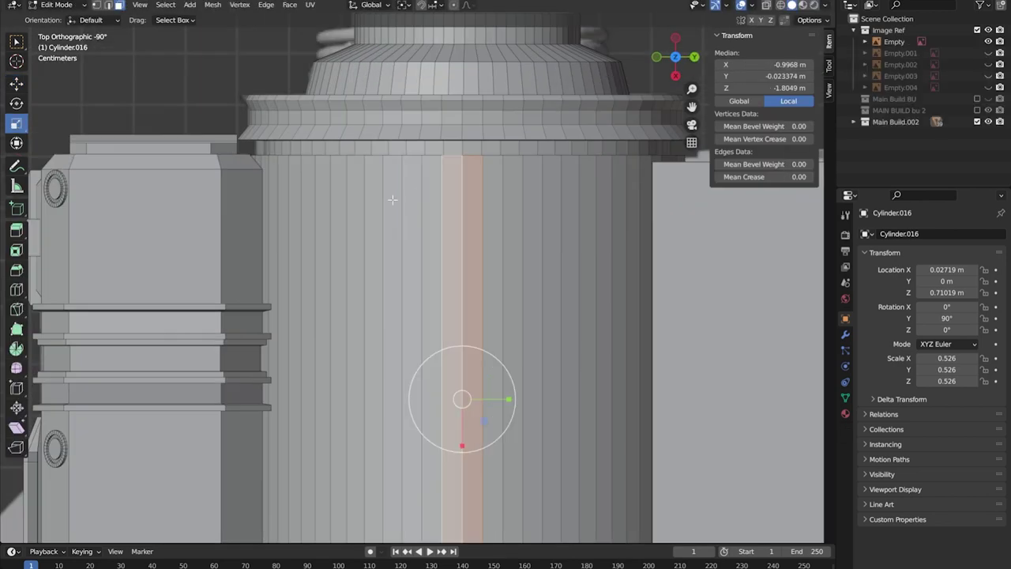
With X-ray on, select alternating face strips around the large drum cylinder
{"action": "key", "text": "alt+z"}
{"action": "left_click", "coordinate": [496, 375], "text": "shift"}
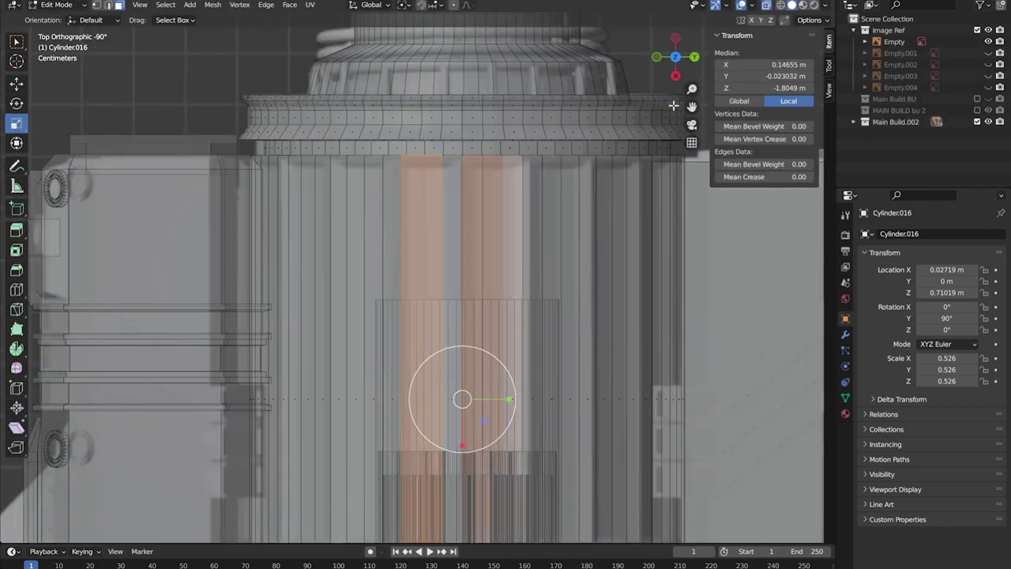
{"action": "left_click", "coordinate": [395, 284], "text": "alt+shift"}
{"action": "left_click", "coordinate": [265, 286], "text": "alt+shift"}
{"action": "scroll", "coordinate": [564, 278], "scroll_direction": "down", "scroll_amount": 2}
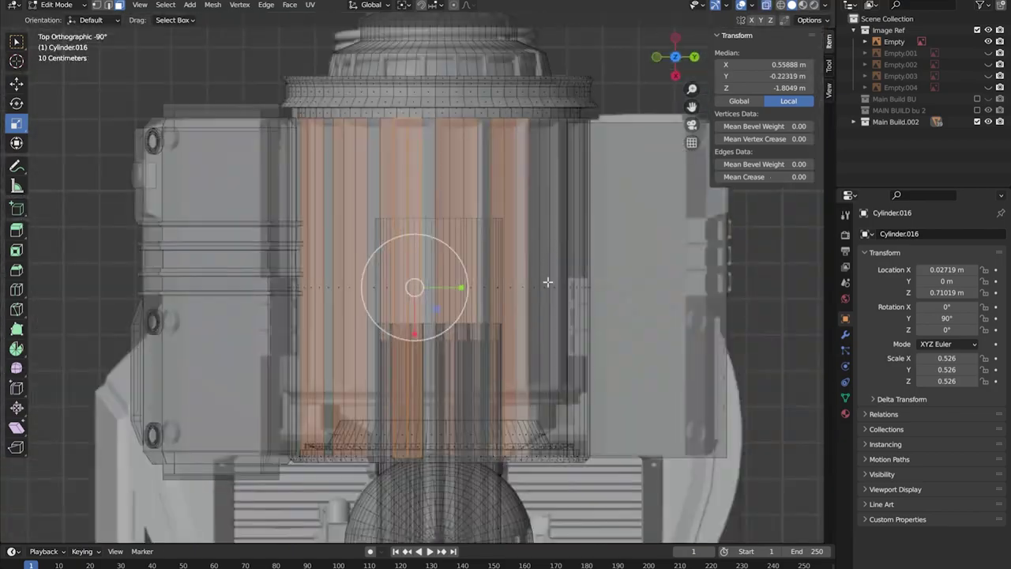
{"action": "mouse_move", "coordinate": [548, 282]}
{"action": "middle_mouse_down"}
{"action": "mouse_move", "coordinate": [514, 197]}
{"action": "mouse_move", "coordinate": [493, 96]}
{"action": "mouse_move", "coordinate": [524, 321]}
{"action": "mouse_move", "coordinate": [532, 178]}
{"action": "mouse_move", "coordinate": [544, 260]}
{"action": "mouse_move", "coordinate": [535, 289]}
{"action": "mouse_move", "coordinate": [506, 180]}
{"action": "mouse_move", "coordinate": [474, 160]}
{"action": "mouse_move", "coordinate": [474, 171]}
{"action": "mouse_move", "coordinate": [384, 160]}
{"action": "mouse_move", "coordinate": [305, 196]}
{"action": "mouse_move", "coordinate": [237, 285]}
{"action": "mouse_move", "coordinate": [241, 363]}
{"action": "mouse_move", "coordinate": [170, 343]}
{"action": "mouse_move", "coordinate": [244, 255]}
{"action": "mouse_move", "coordinate": [271, 302]}
{"action": "mouse_move", "coordinate": [291, 287]}
{"action": "middle_mouse_up"}
{"action": "key", "text": "alt+z"}
{"action": "key", "text": "alt+z"}
{"action": "left_click", "coordinate": [544, 260], "text": "alt+shift"}
{"action": "left_click", "coordinate": [524, 229], "text": "alt+shift"}
{"action": "left_click", "coordinate": [474, 159], "text": "alt+shift"}
{"action": "key", "text": "alt+z"}
{"action": "key", "text": "alt+z"}
{"action": "left_click", "coordinate": [237, 285], "text": "alt+shift"}
{"action": "scroll", "coordinate": [237, 286], "scroll_direction": "down", "scroll_amount": 5}
{"action": "key", "text": "alt+z"}
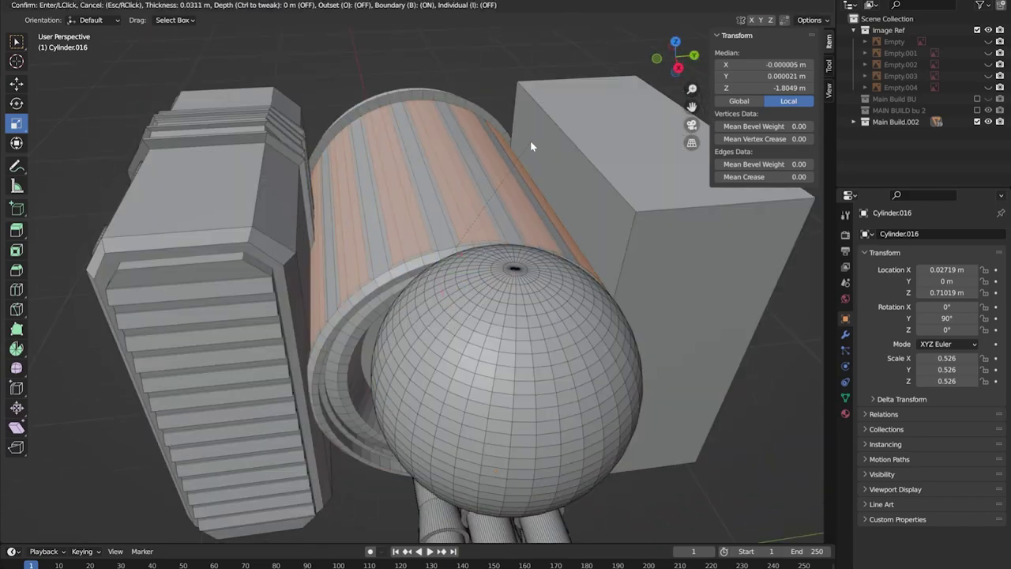
Inset the strips, extrude them inward along normals and scale them to 0.981 as grooves
{"action": "left_click", "coordinate": [530, 140]}
{"action": "left_click_drag", "start_coordinate": [14, 229], "coordinate": [64, 280]}
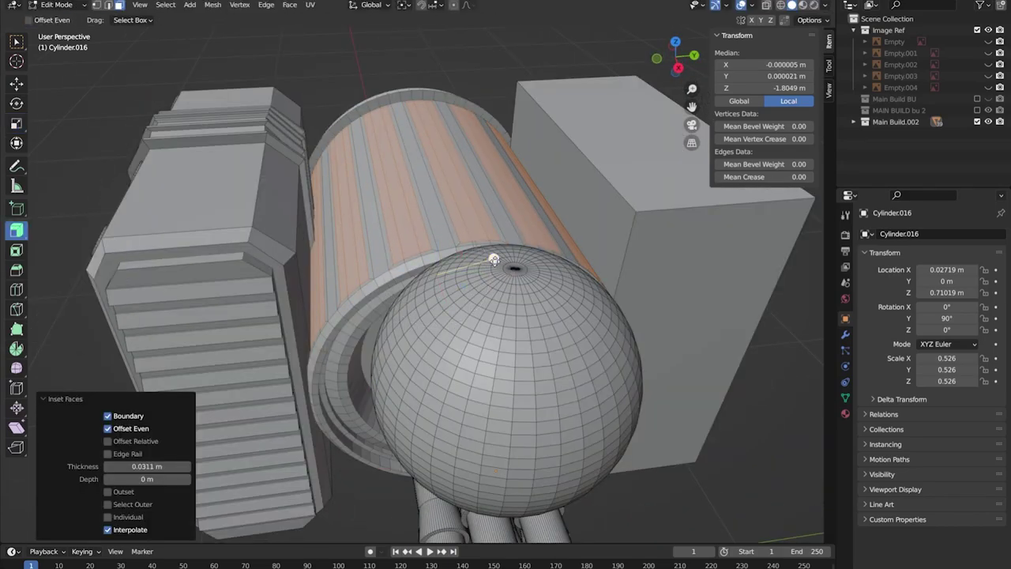
{"action": "left_click_drag", "start_coordinate": [492, 258], "coordinate": [445, 286]}
{"action": "middle_click_drag", "start_coordinate": [444, 286], "coordinate": [583, 262]}
Check the grooved drum against the reference images from the top view
{"action": "left_click", "coordinate": [977, 30]}
{"action": "key", "text": "KP_7"}
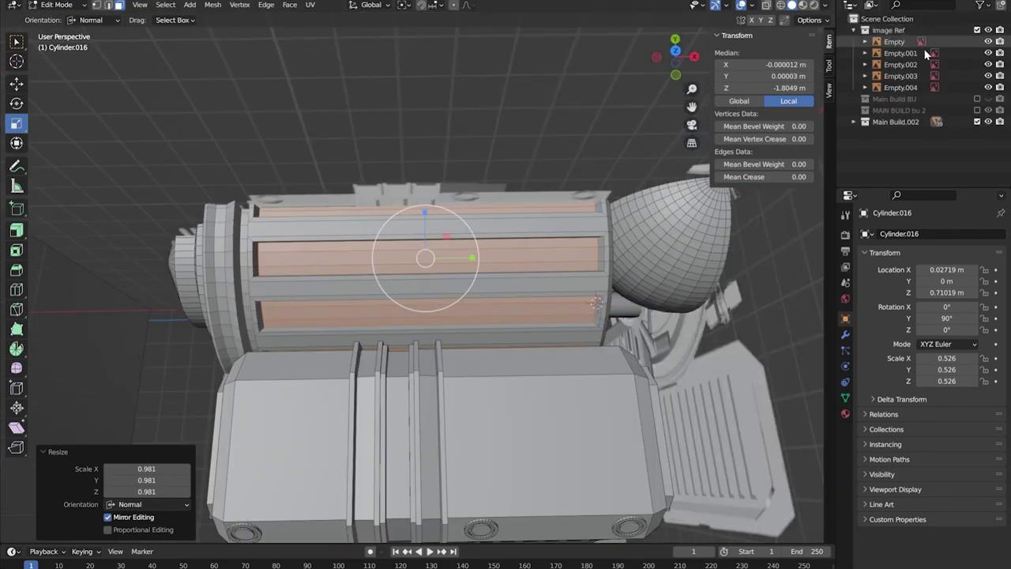
{"action": "key", "text": "alt+z"}
{"action": "middle_click_drag", "start_coordinate": [545, 168], "coordinate": [416, 175]}
{"action": "key", "text": "KP_7"}
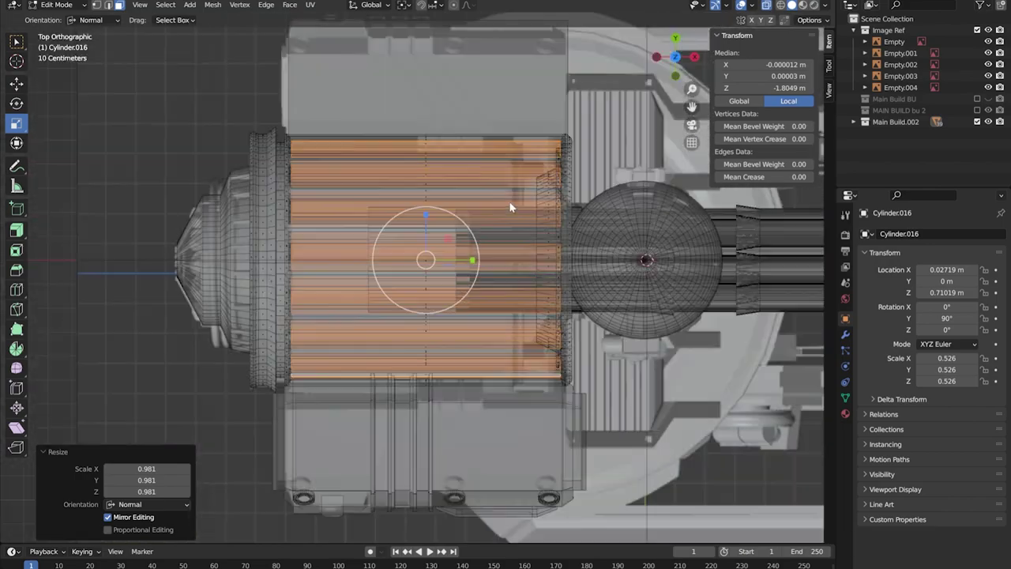
{"action": "key", "text": "alt+z"}
{"action": "middle_click_drag", "start_coordinate": [510, 203], "coordinate": [648, 118]}
{"action": "left_click", "coordinate": [977, 30]}
{"action": "middle_click_drag", "start_coordinate": [553, 197], "coordinate": [508, 191]}
Add a new cube and scale it into a thin bar below the side plate
{"action": "key", "text": "Tab"}
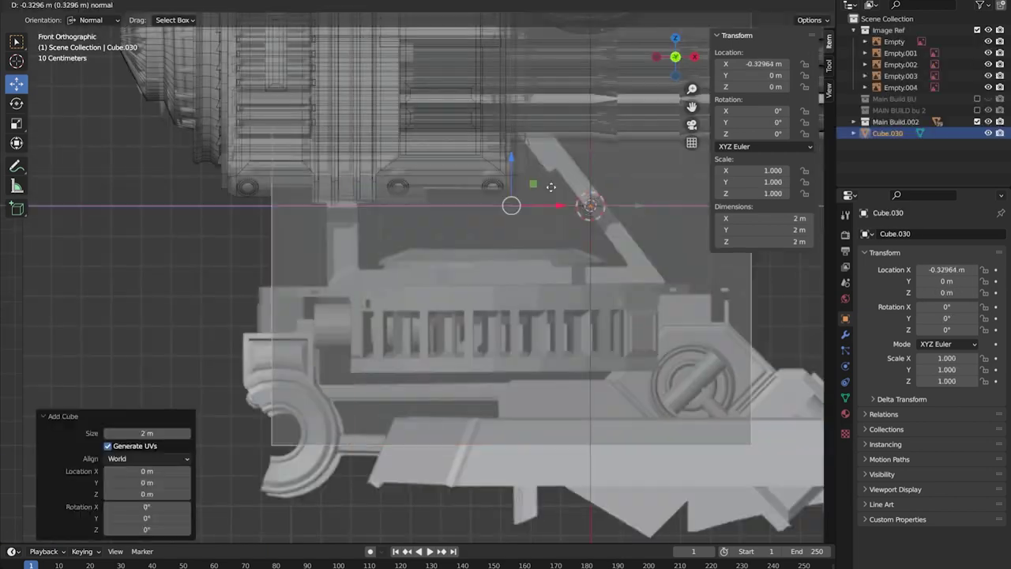
{"action": "key", "text": "s"}
{"action": "key", "text": "z"}
{"action": "left_click", "coordinate": [579, 216]}
{"action": "key", "text": "g"}
{"action": "key", "text": "y"}
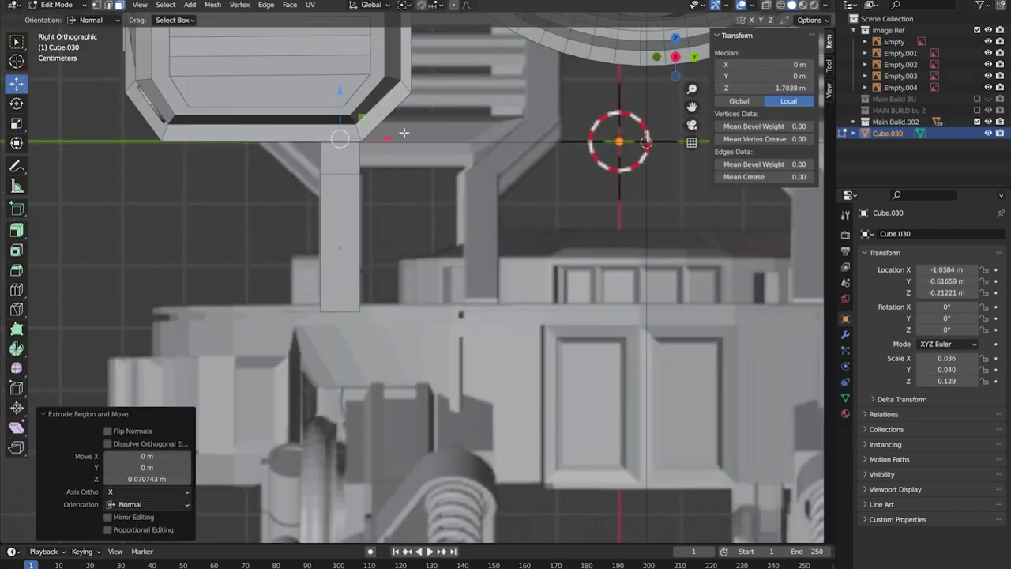
Shape the strut's top, then add a cylinder and flatten it along Z
{"action": "left_click_drag", "start_coordinate": [281, 168], "coordinate": [407, 194]}
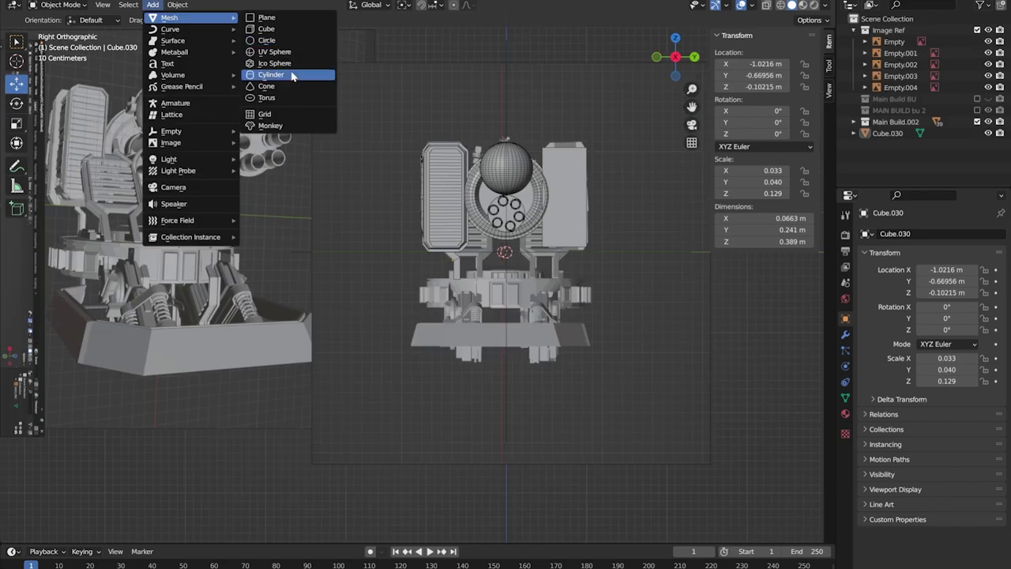
{"action": "left_click", "coordinate": [316, 72]}
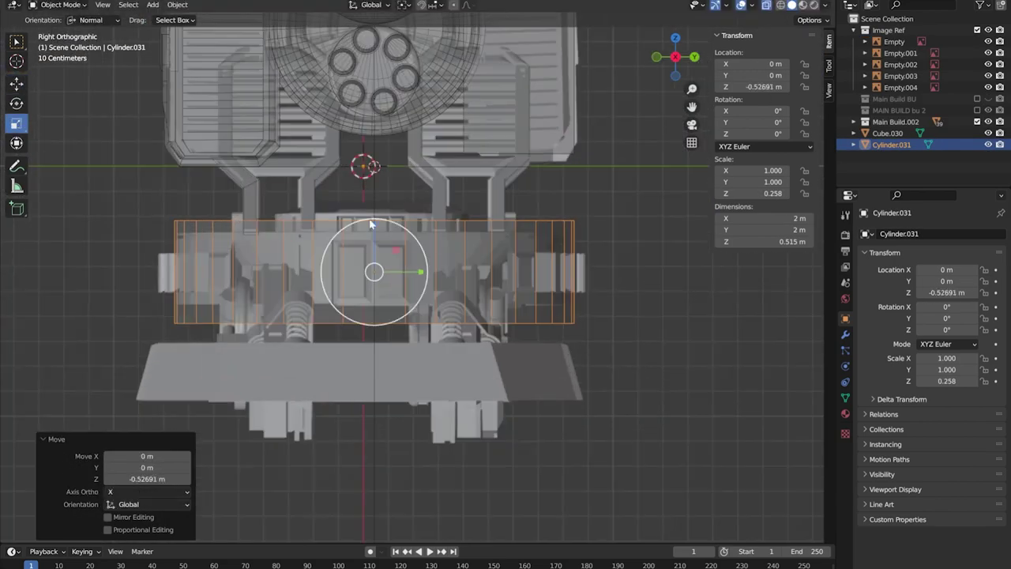
{"action": "key", "text": "s"}
{"action": "key", "text": "z"}
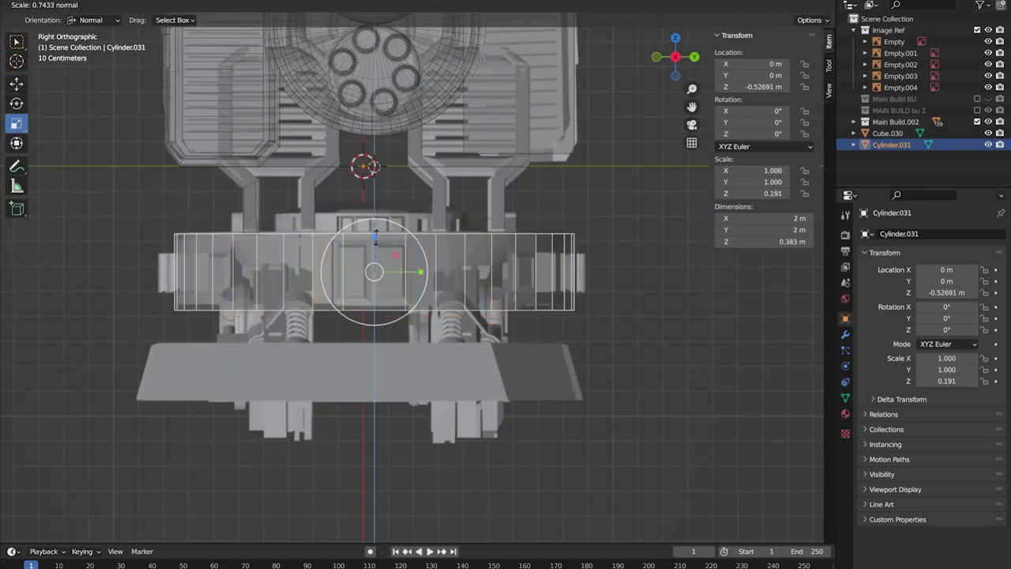
{"action": "left_click", "coordinate": [372, 236]}
{"action": "key", "text": "g"}
{"action": "key", "text": "z"}
{"action": "left_click", "coordinate": [373, 224]}
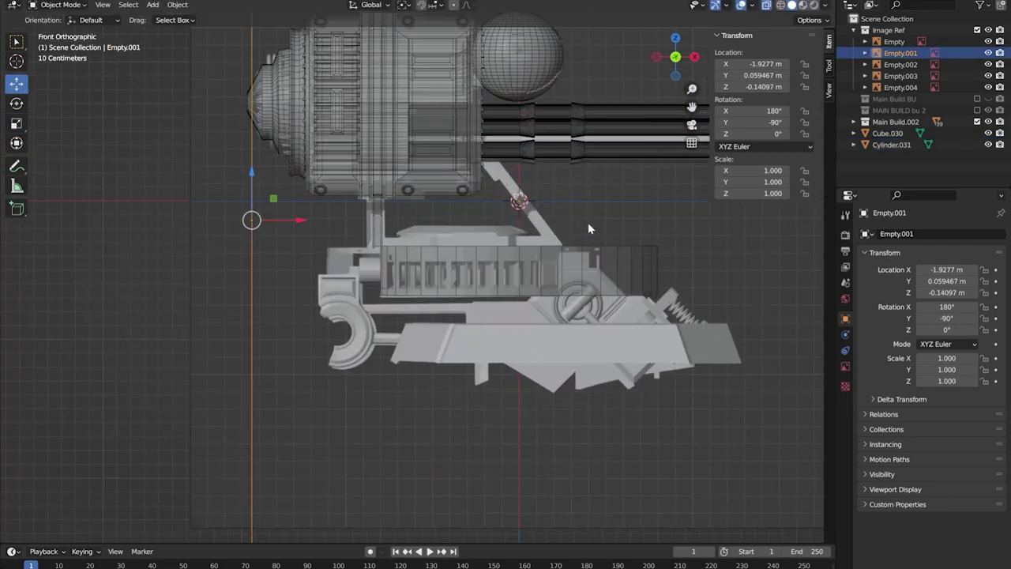
Shift the flat cylinder along X so it sits beneath the turret body
{"action": "left_click", "coordinate": [603, 270]}
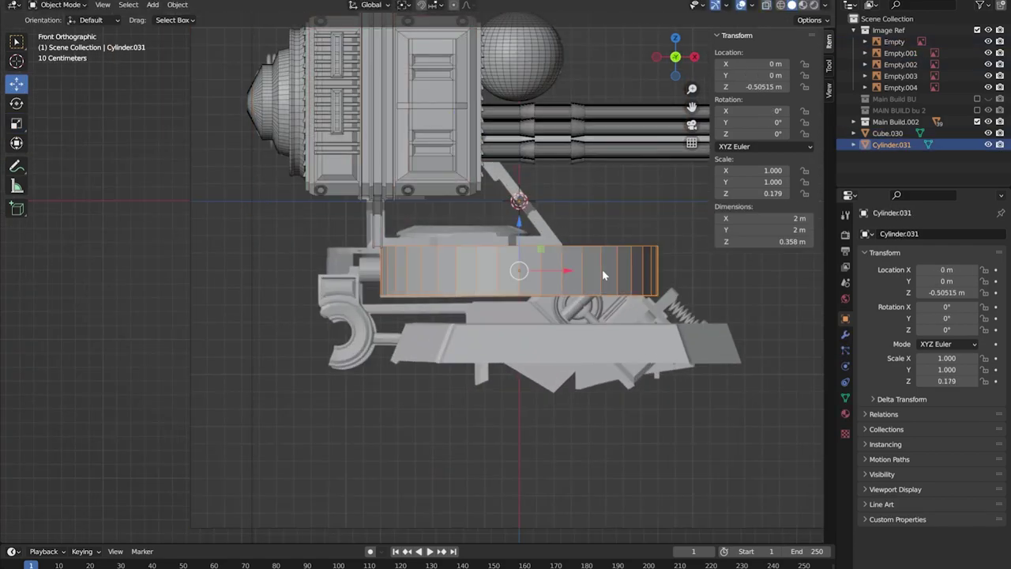
{"action": "key", "text": "g"}
{"action": "key", "text": "x"}
{"action": "left_click", "coordinate": [576, 218]}
{"action": "key", "text": "KP_7"}
{"action": "key", "text": "alt+z"}
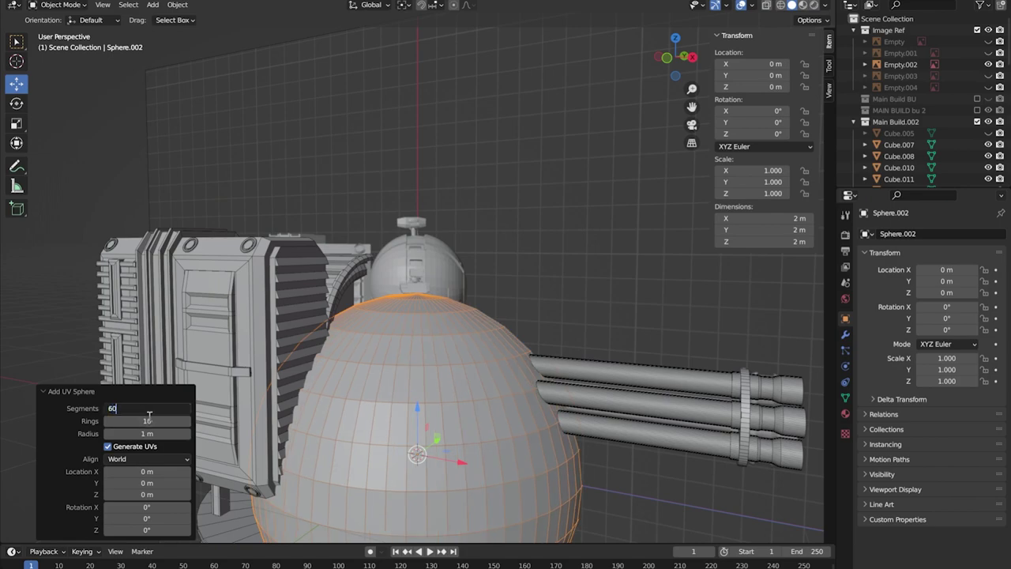
Create a 60-segment UV sphere and raise it into position on the turret
{"action": "key", "text": "Return"}
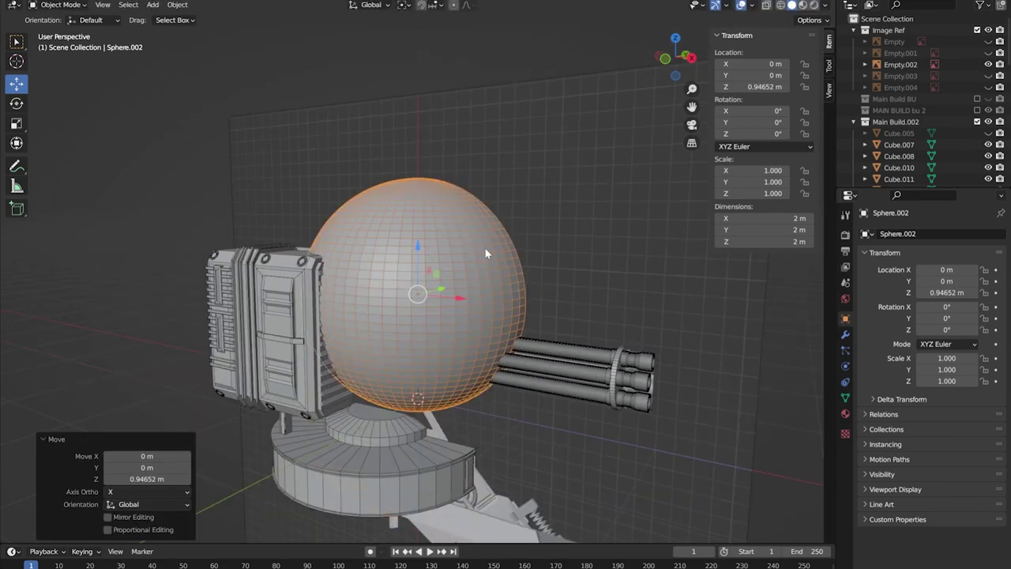
{"action": "key", "text": "KP_3"}
{"action": "key", "text": "alt+z"}
{"action": "scroll", "coordinate": [428, 293], "scroll_direction": "up", "scroll_amount": 3}
{"action": "key", "text": "g"}
{"action": "left_click", "coordinate": [428, 293]}
{"action": "scroll", "coordinate": [395, 242], "scroll_direction": "down", "scroll_amount": 2}
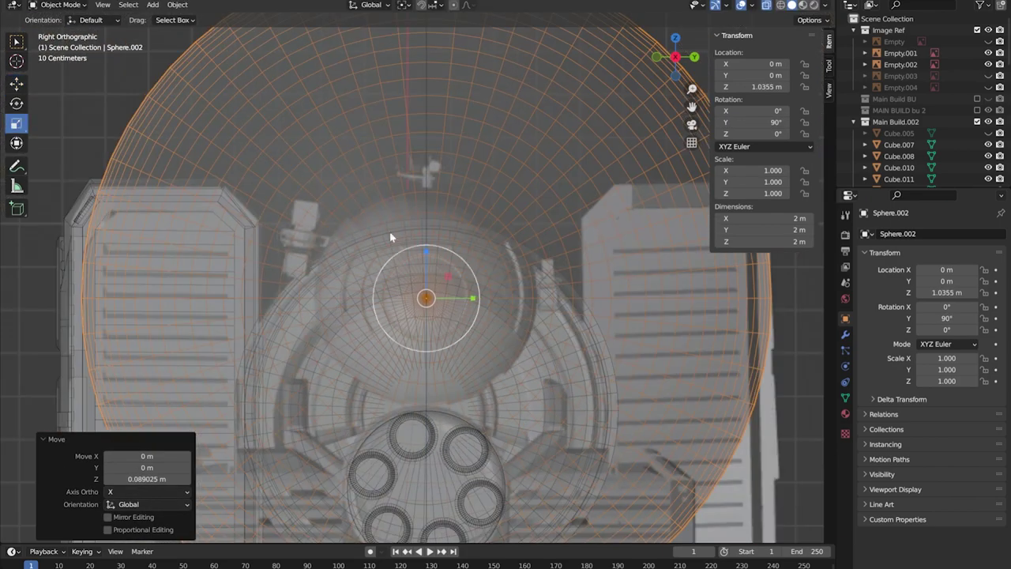
Inset a vertical column of sphere faces and select a curved front band
{"action": "key", "text": "s"}
{"action": "left_click_drag", "start_coordinate": [376, 120], "coordinate": [433, 440]}
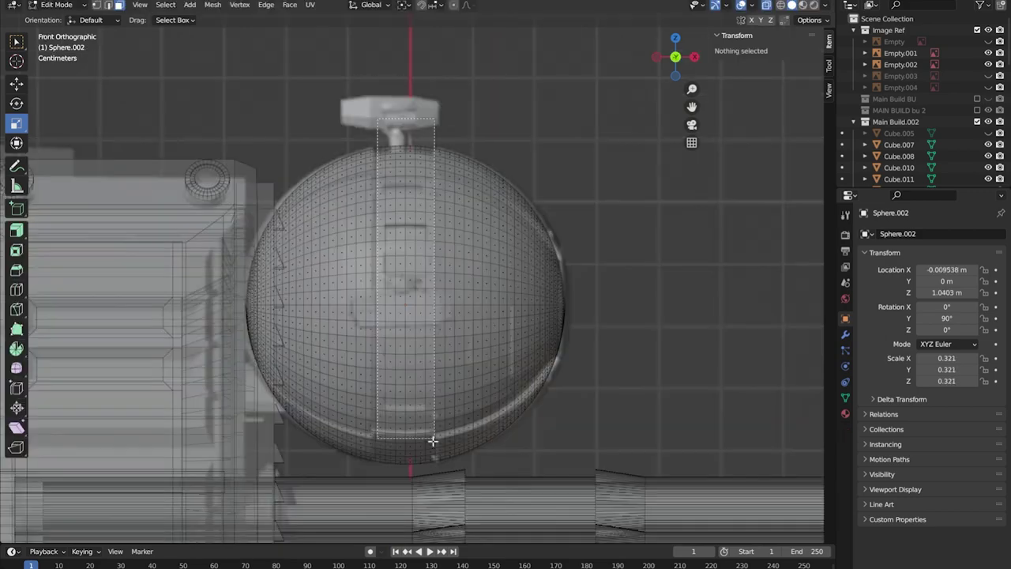
{"action": "scroll", "coordinate": [395, 316], "scroll_direction": "up", "scroll_amount": 2}
{"action": "key", "text": "i"}
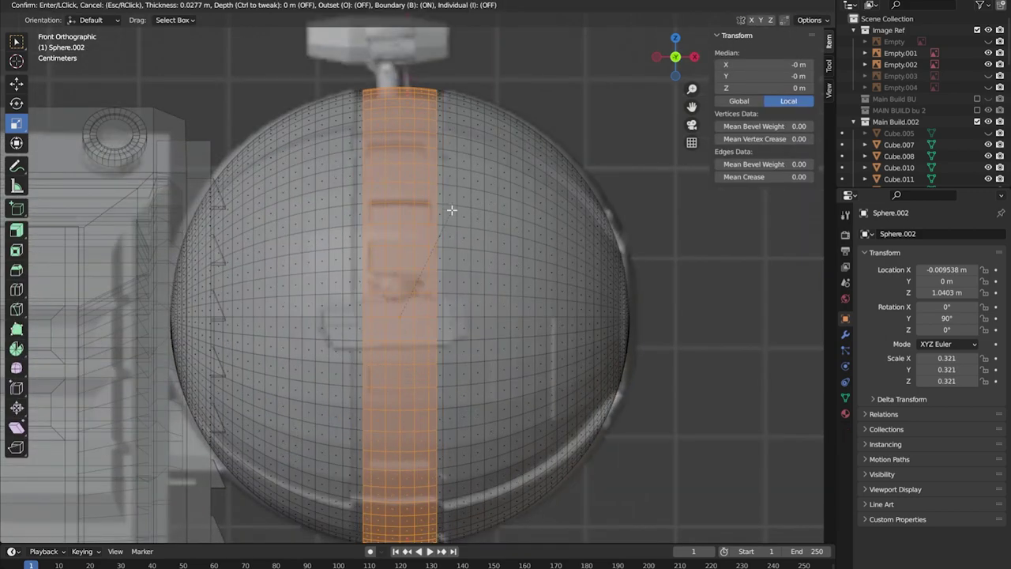
{"action": "left_click", "coordinate": [400, 314]}
{"action": "key", "text": "s"}
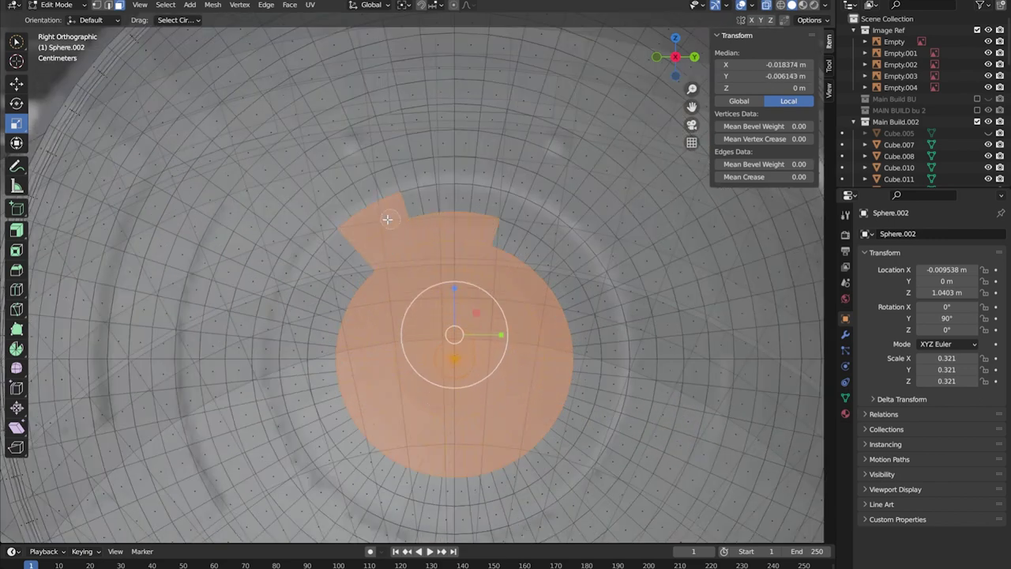
{"action": "mouse_move", "coordinate": [387, 219]}
{"action": "left_mouse_down"}
{"action": "mouse_move", "coordinate": [450, 201]}
{"action": "mouse_move", "coordinate": [605, 315]}
{"action": "mouse_move", "coordinate": [608, 368]}
{"action": "left_mouse_up"}
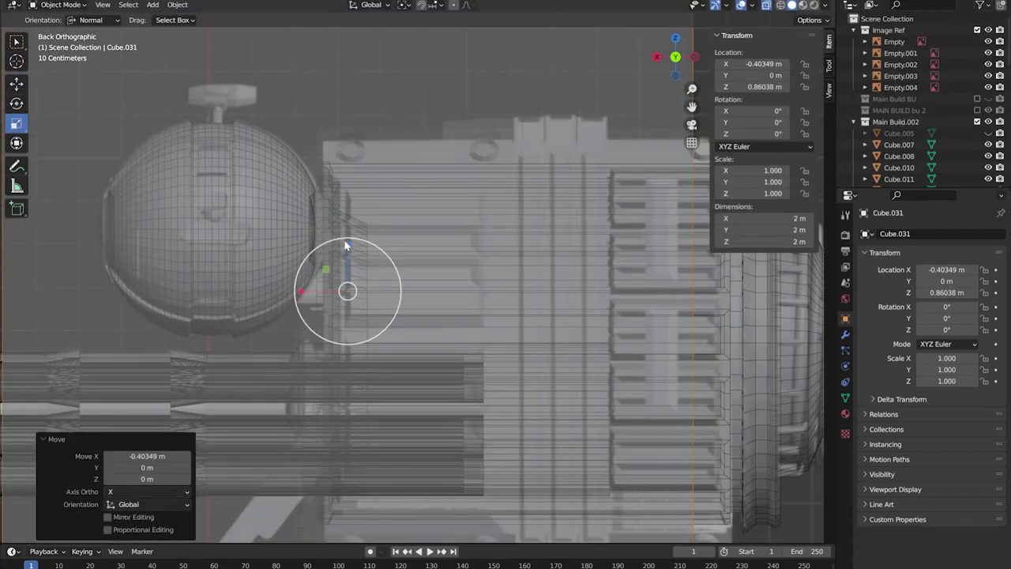
Flatten a small block and squeeze it along X to sit on top of the sphere
{"action": "left_click_drag", "start_coordinate": [345, 244], "coordinate": [349, 289]}
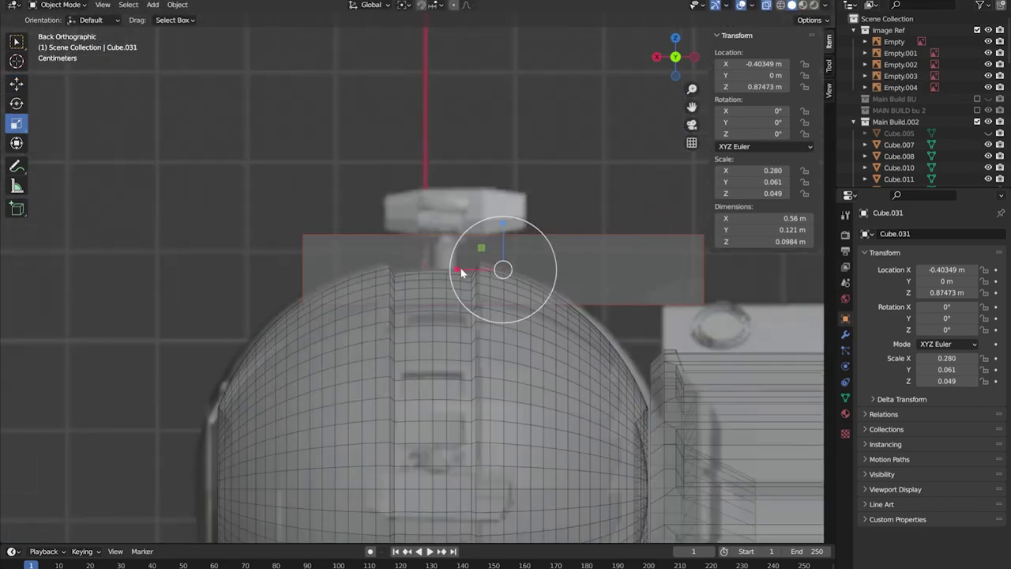
{"action": "left_click_drag", "start_coordinate": [462, 273], "coordinate": [490, 260]}
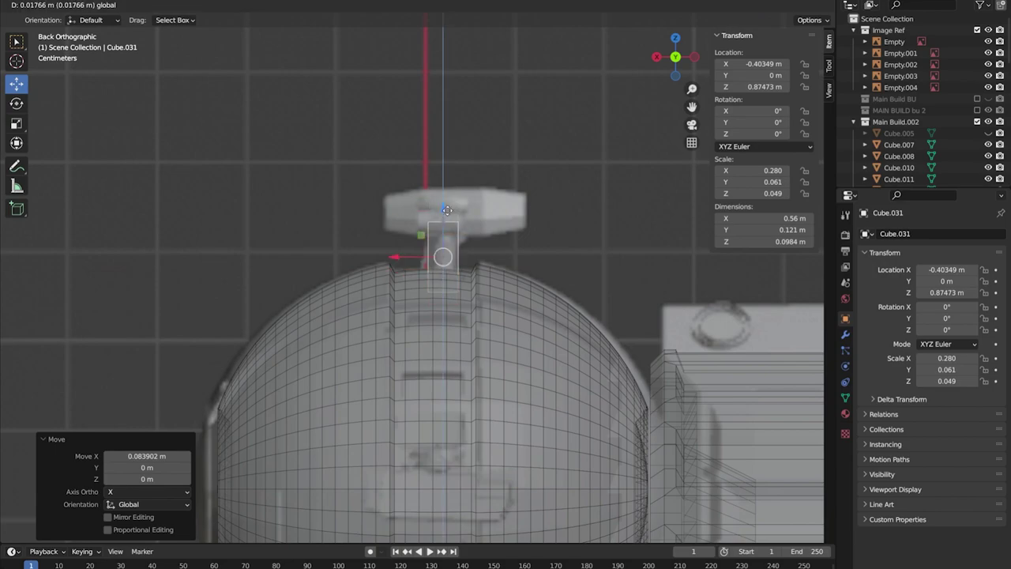
{"action": "left_click", "coordinate": [413, 267]}
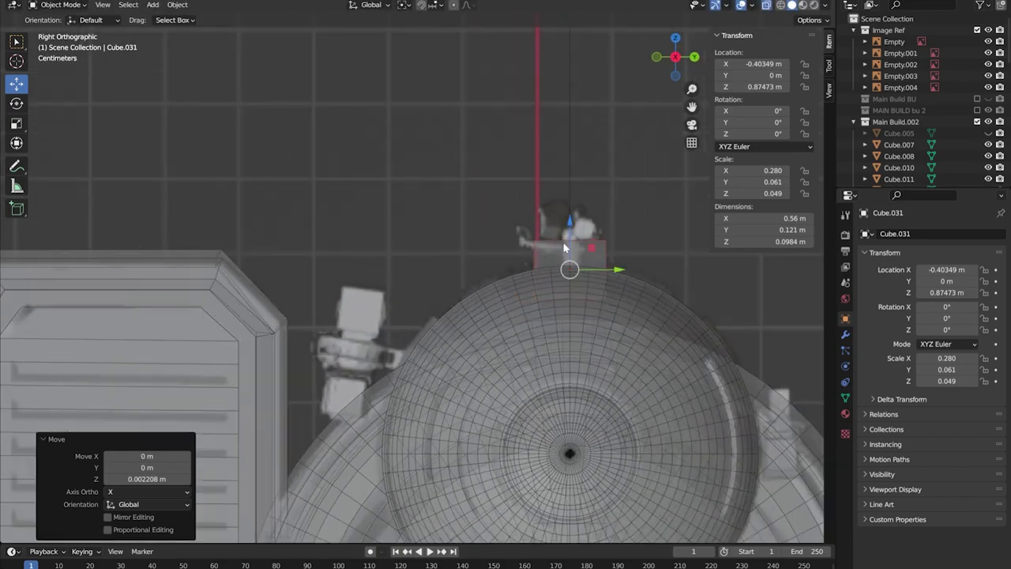
{"action": "scroll", "coordinate": [564, 247], "scroll_direction": "up", "scroll_amount": 2}
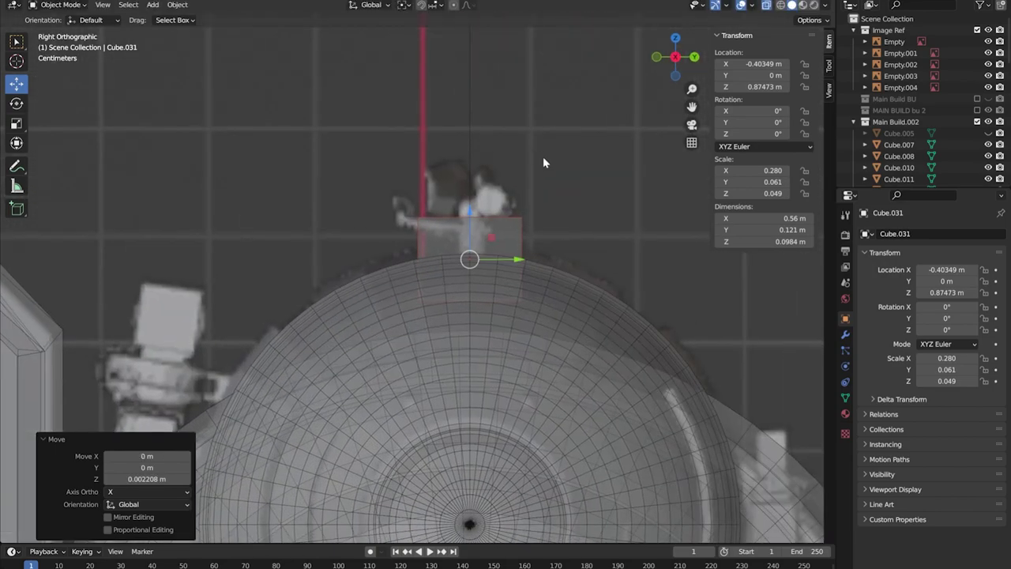
{"action": "left_click", "coordinate": [490, 255]}
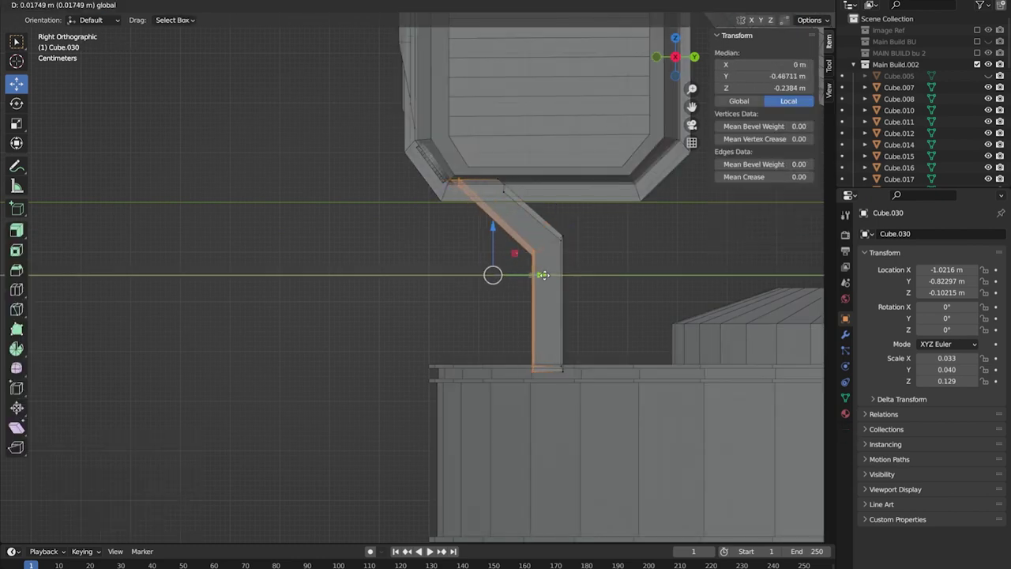
Shift the leg along Y and bend its top vertices up and outward into the housing
{"action": "left_click", "coordinate": [543, 274]}
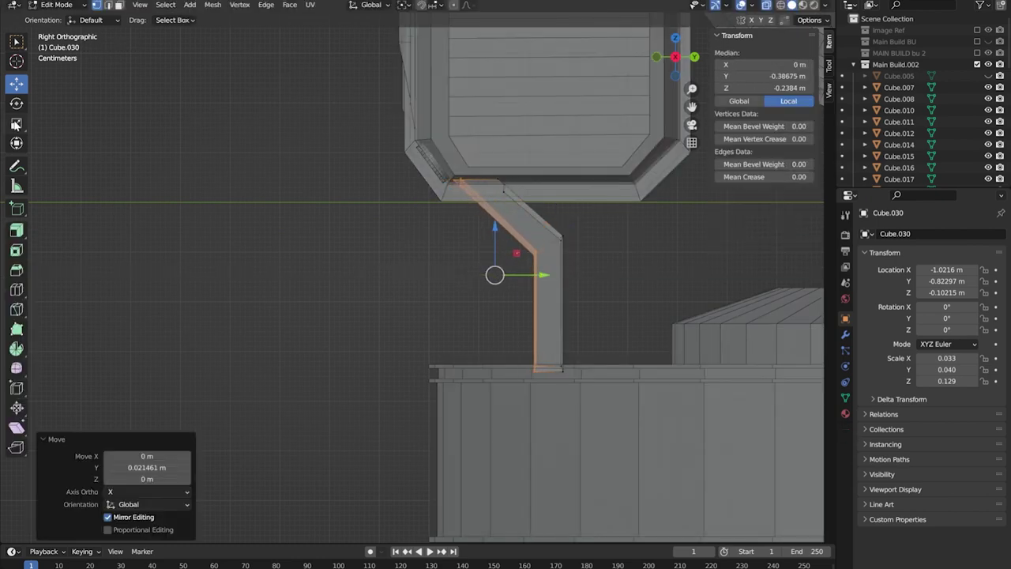
{"action": "key", "text": "Tab"}
{"action": "left_click", "coordinate": [177, 5]}
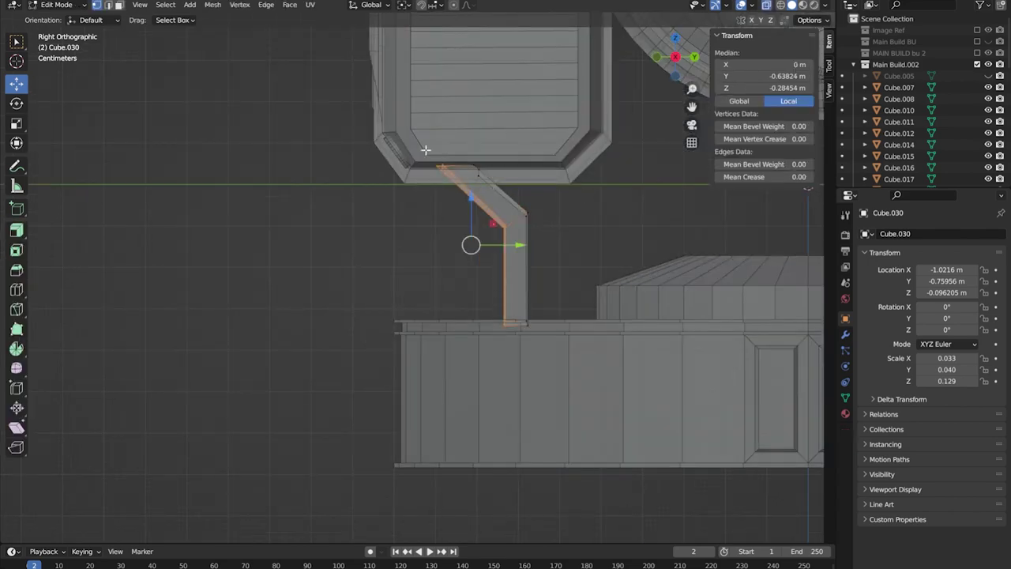
{"action": "key", "text": "g"}
{"action": "key", "text": "y"}
{"action": "left_click", "coordinate": [499, 243]}
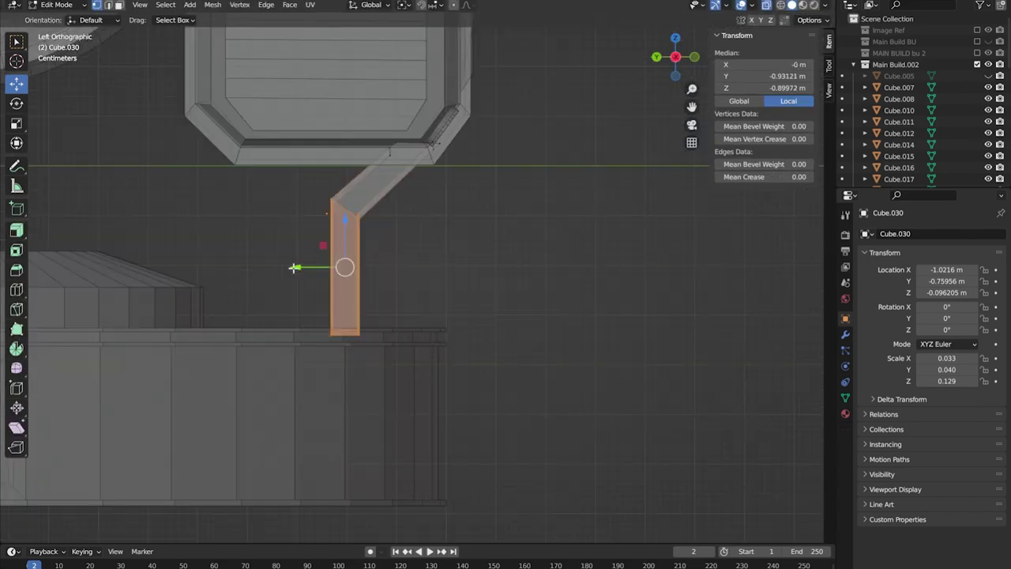
{"action": "middle_click_drag", "start_coordinate": [331, 210], "coordinate": [399, 198]}
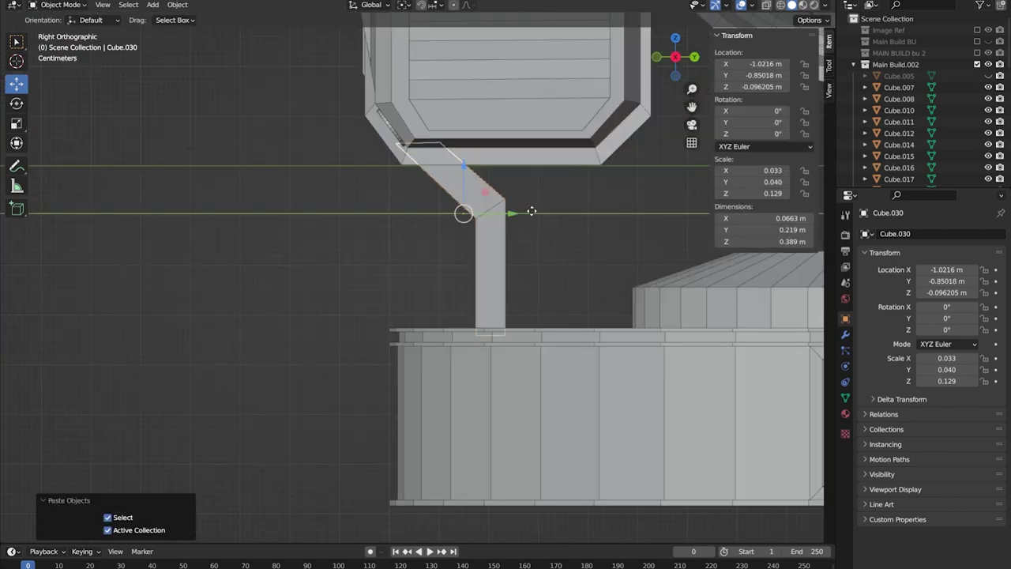
{"action": "left_click_drag", "start_coordinate": [537, 210], "coordinate": [600, 212]}
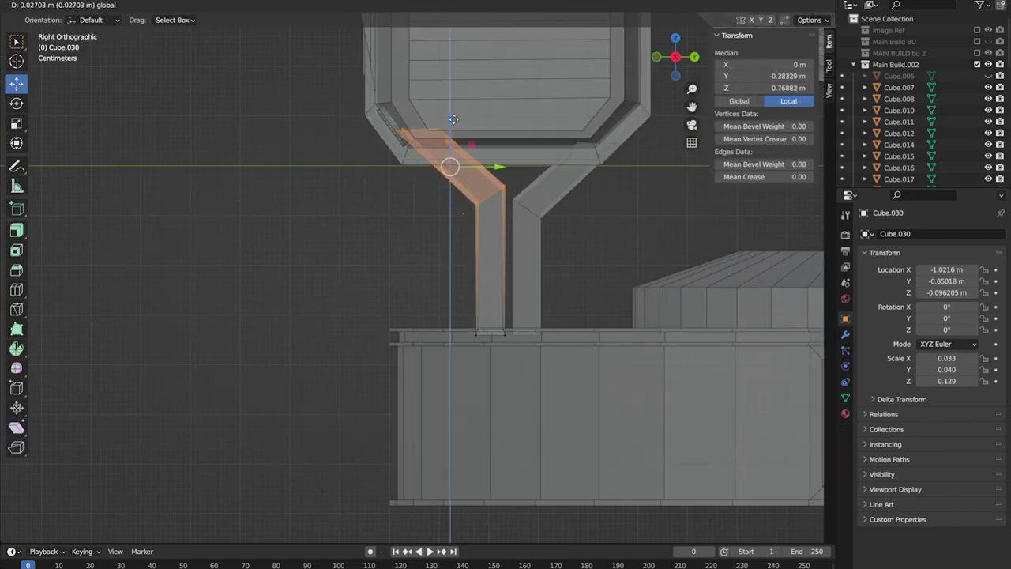
{"action": "left_click", "coordinate": [447, 154]}
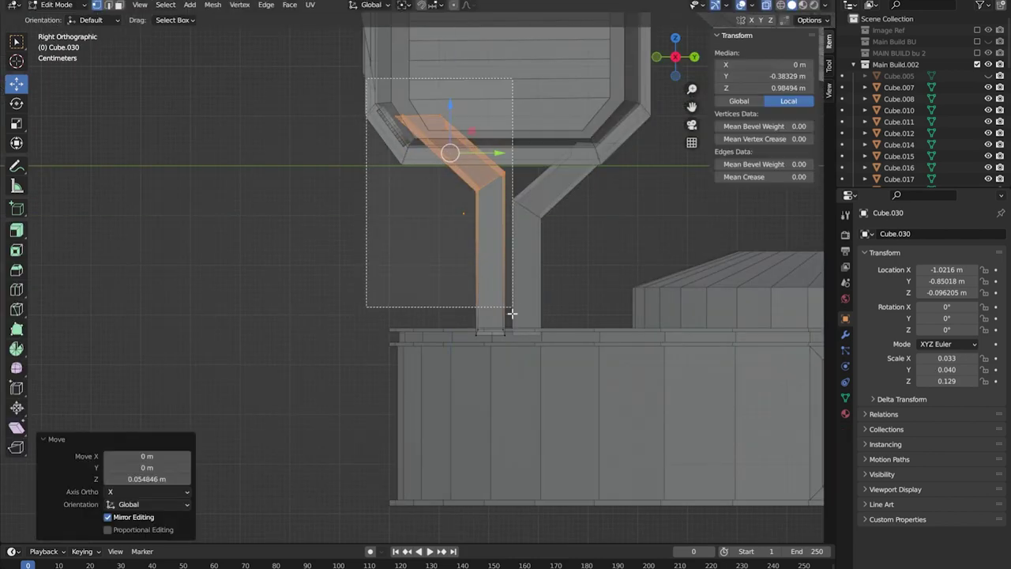
{"action": "key", "text": "g"}
{"action": "left_click", "coordinate": [412, 136]}
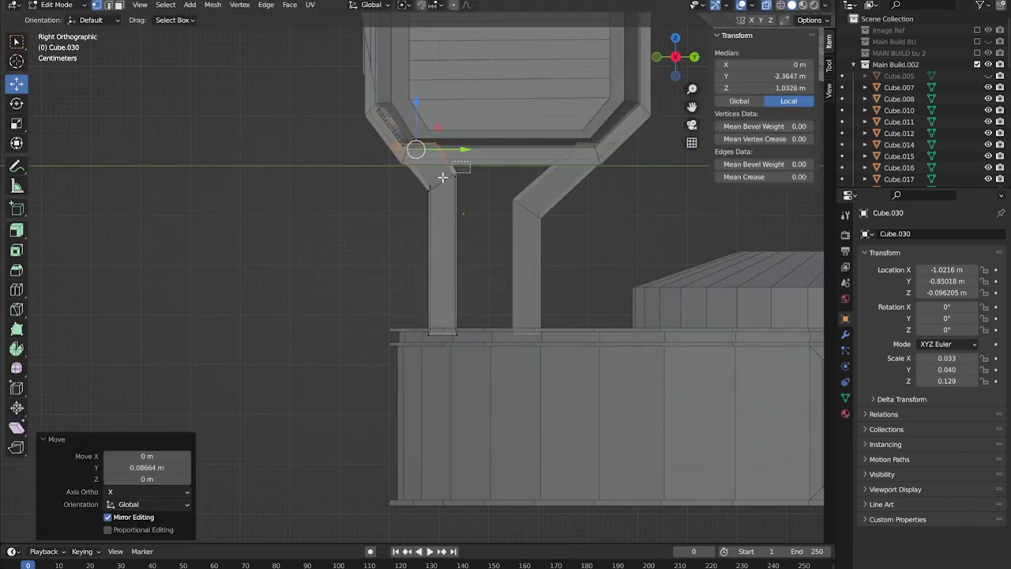
Inset the housing's side face twice and recess the inner face
{"action": "key", "text": "l"}
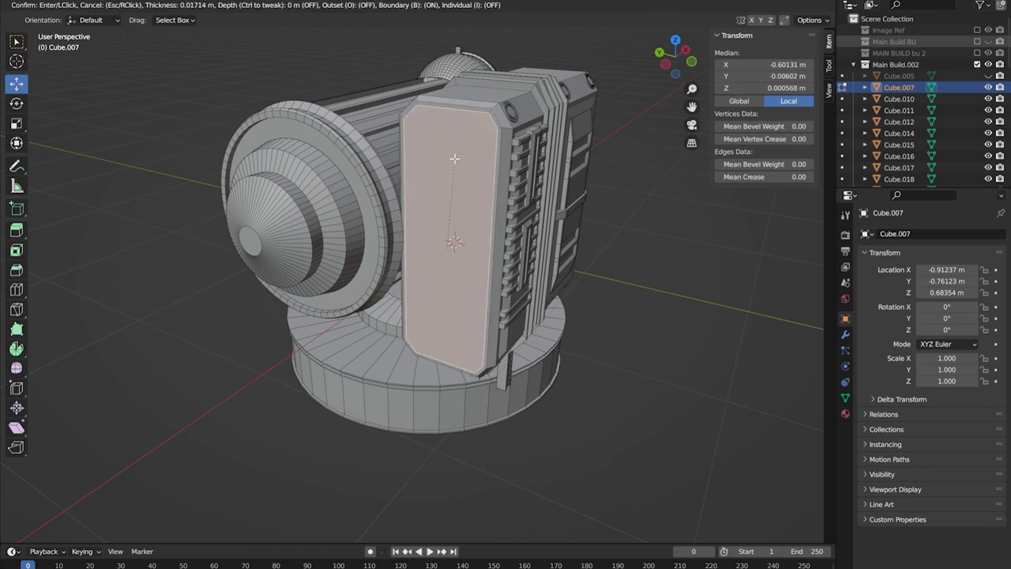
{"action": "left_click", "coordinate": [454, 159]}
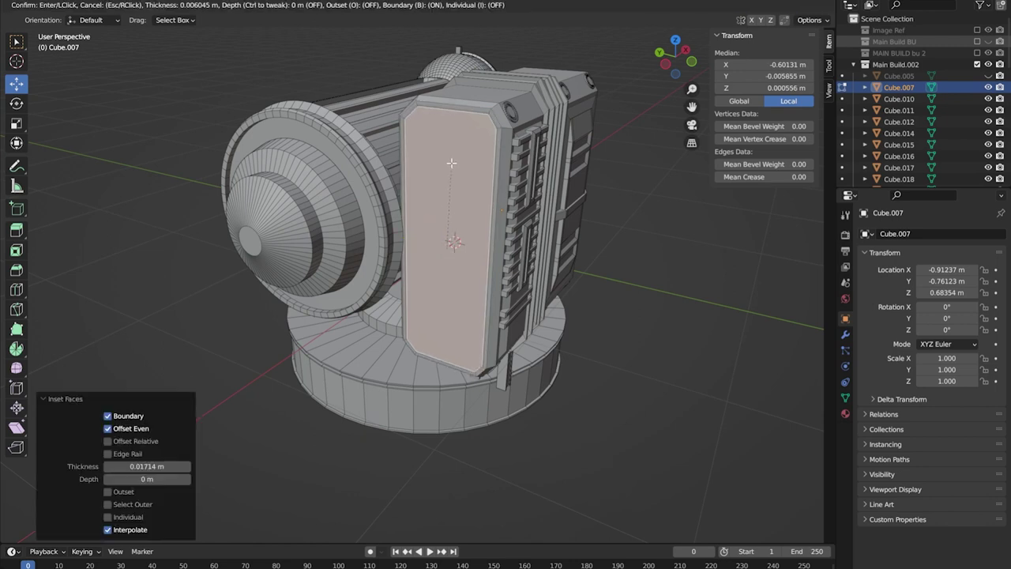
{"action": "key", "text": "i"}
{"action": "left_click", "coordinate": [433, 173]}
{"action": "left_click", "coordinate": [433, 172]}
{"action": "key", "text": "i"}
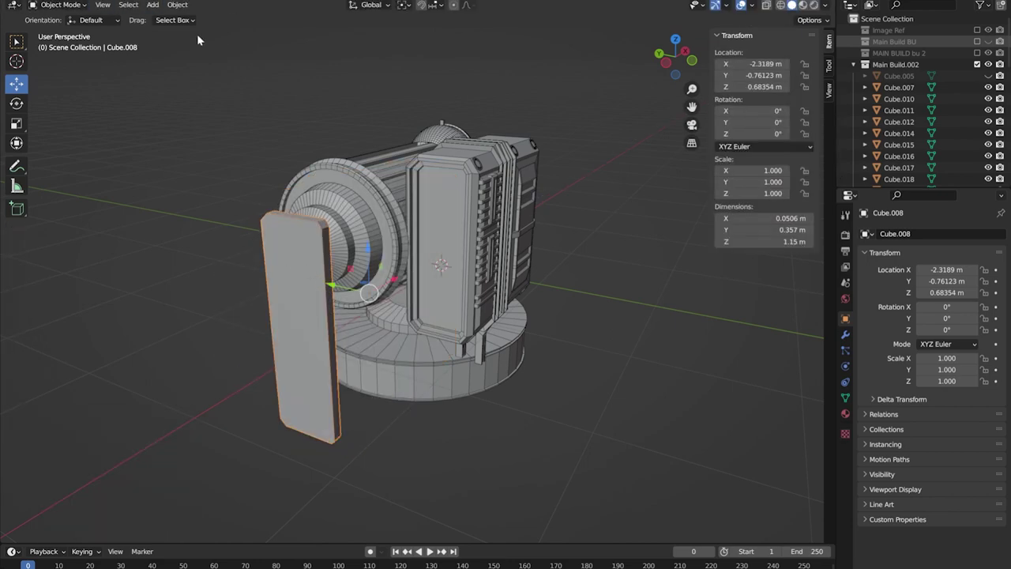
Set the copied panel's origin to geometry and scale it to 0.661 in side view
{"action": "left_click", "coordinate": [177, 4]}
{"action": "left_click", "coordinate": [323, 73]}
{"action": "key", "text": "ctrl+KP_3"}
{"action": "key", "text": "s"}
{"action": "left_click", "coordinate": [484, 144]}
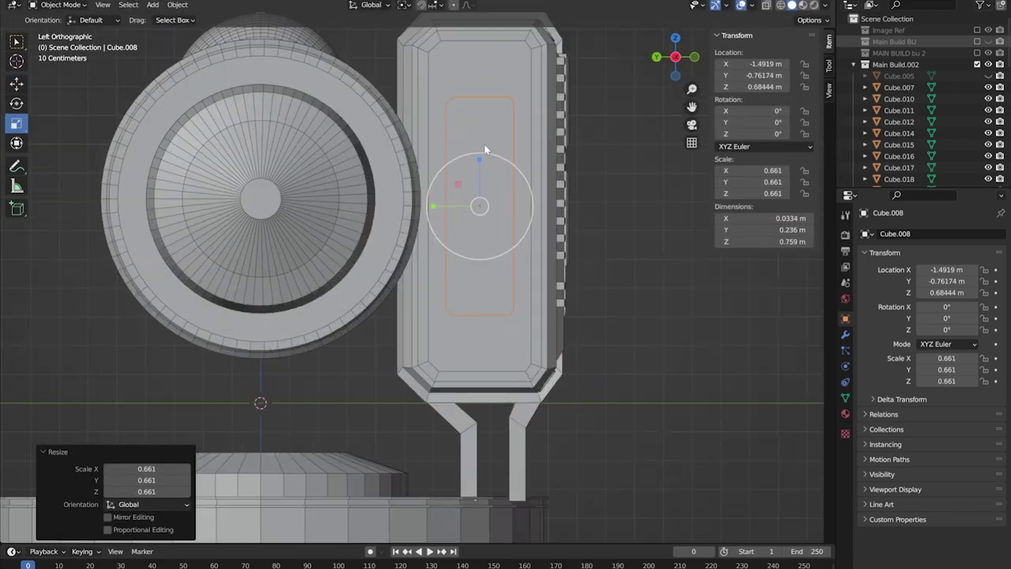
{"action": "key", "text": "Tab"}
{"action": "middle_click_drag", "start_coordinate": [484, 144], "coordinate": [469, 122]}
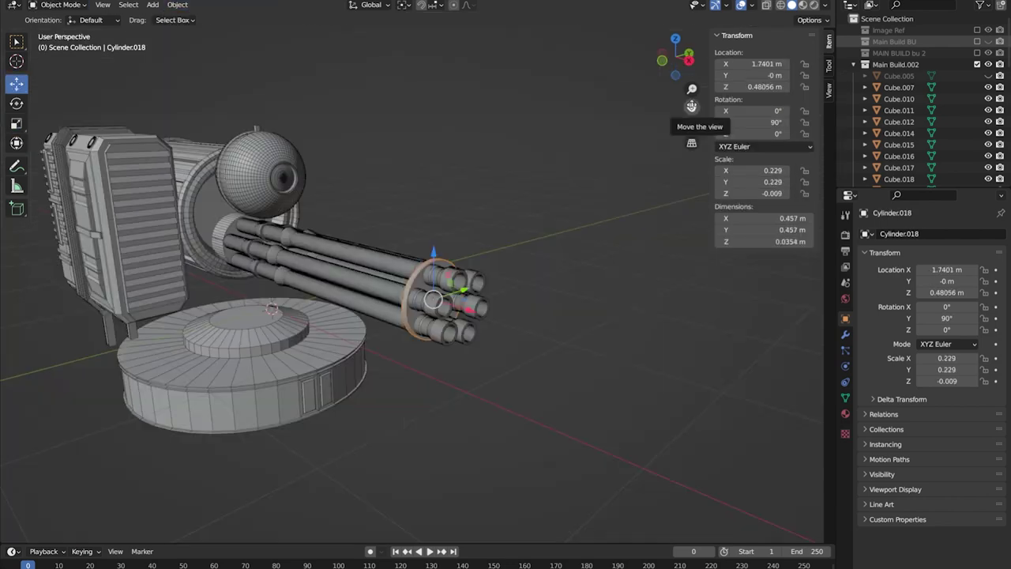
Paste the barrel objects and stretch thin cylinder rods lengthwise through each barrel
{"action": "key", "text": "ctrl+v"}
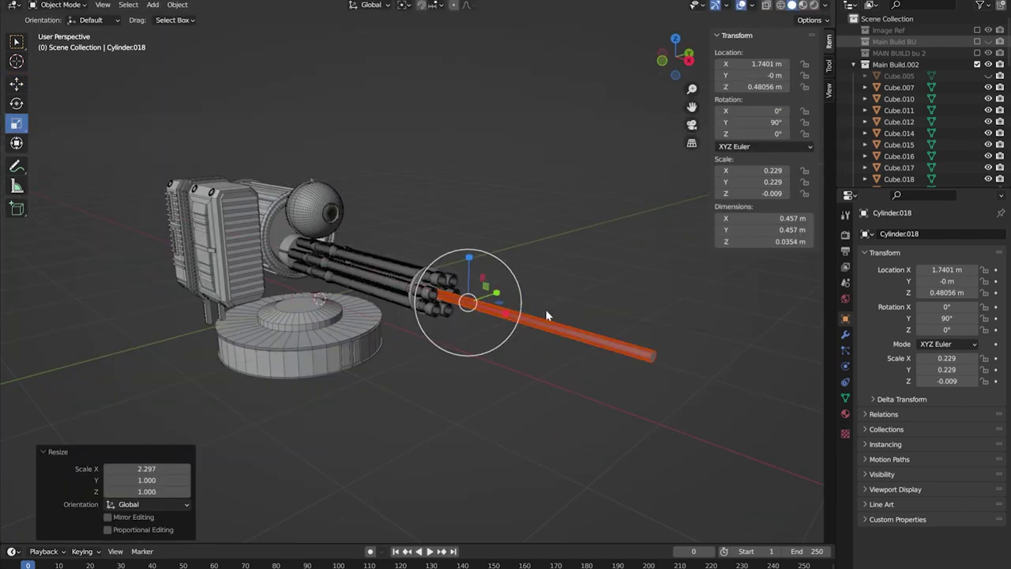
{"action": "scroll", "coordinate": [547, 316], "scroll_direction": "up", "scroll_amount": 4}
{"action": "key", "text": "s"}
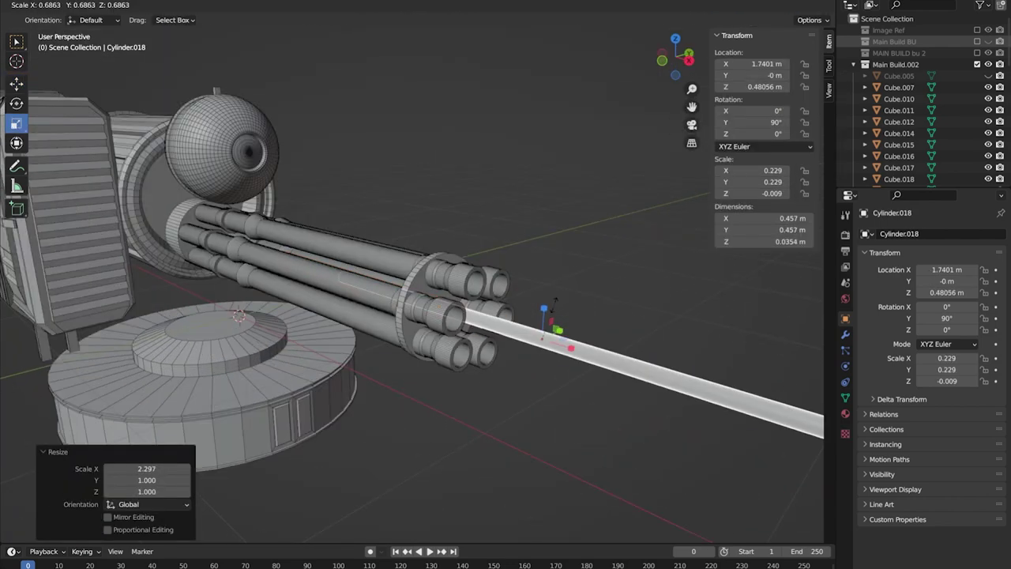
{"action": "left_click", "coordinate": [351, 271]}
{"action": "middle_click_drag", "start_coordinate": [350, 271], "coordinate": [402, 303]}
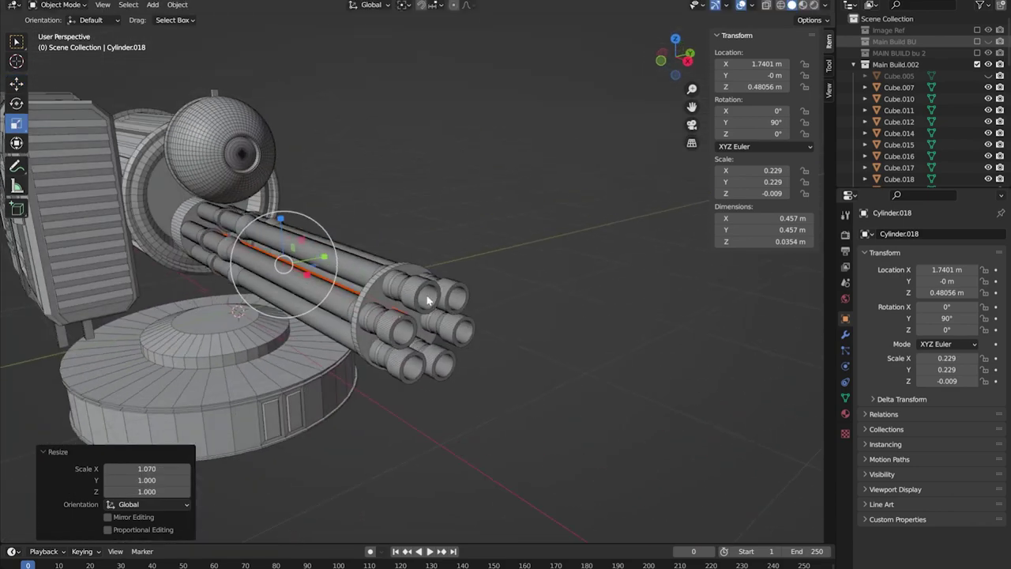
{"action": "scroll", "coordinate": [308, 250], "scroll_direction": "up", "scroll_amount": 3}
{"action": "middle_click_drag", "start_coordinate": [307, 250], "coordinate": [261, 304]}
{"action": "left_click", "coordinate": [261, 304]}
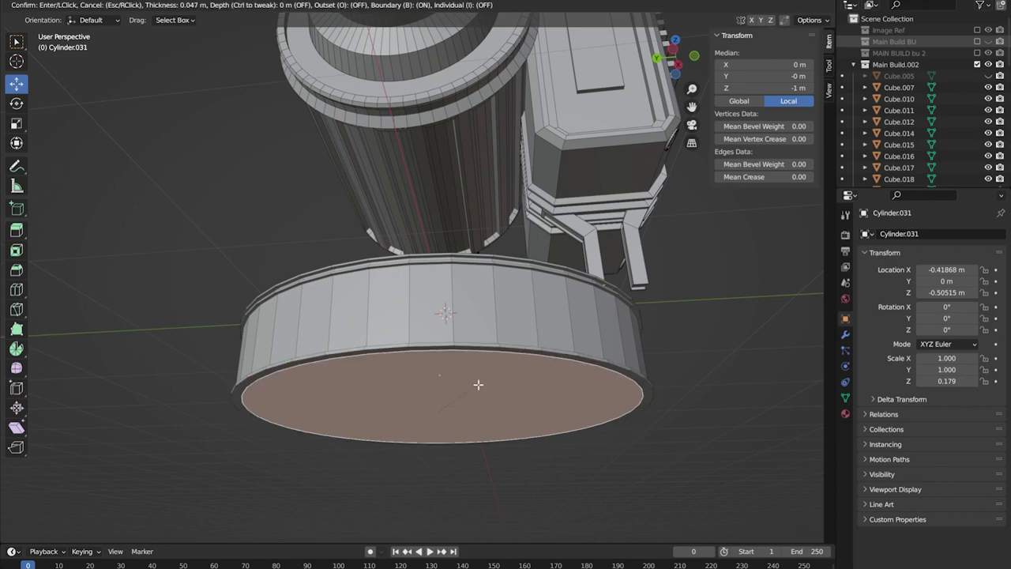
{"action": "left_click", "coordinate": [478, 384]}
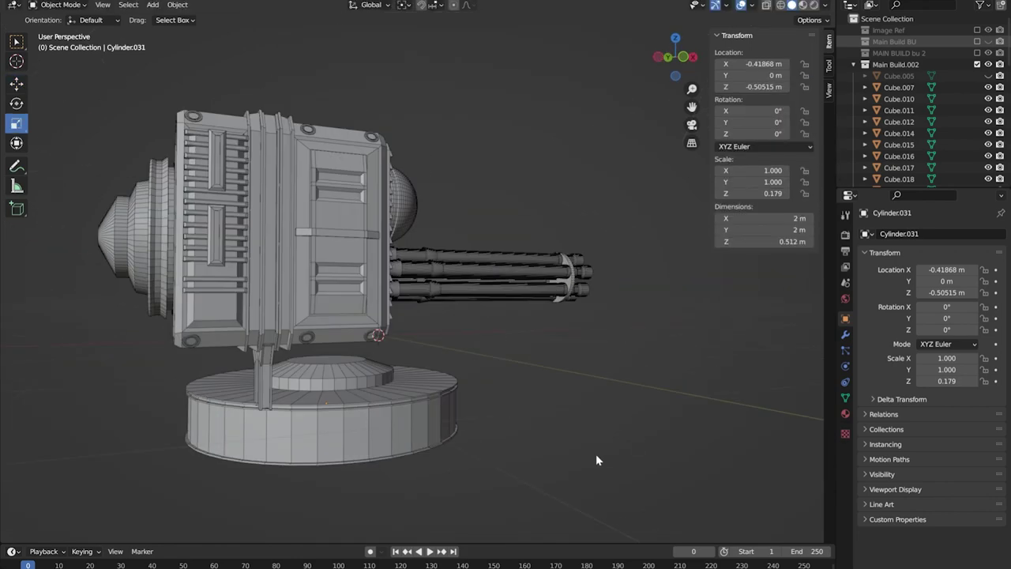
In X-ray, move the second leg's top vertices along Y to angle it under the drum
{"action": "middle_click_drag", "start_coordinate": [595, 453], "coordinate": [427, 466]}
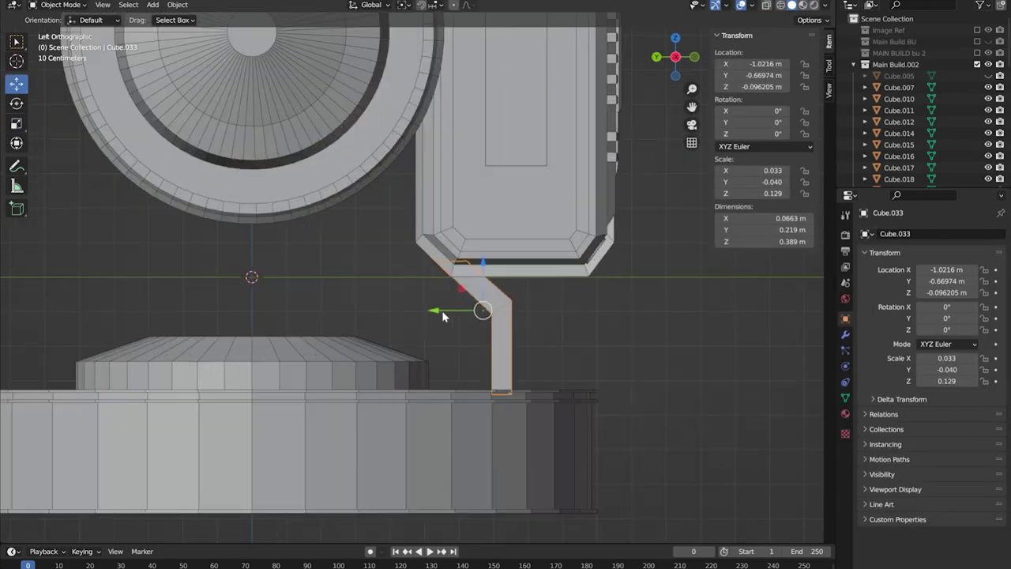
{"action": "key", "text": "alt+z"}
{"action": "left_click_drag", "start_coordinate": [302, 248], "coordinate": [382, 294]}
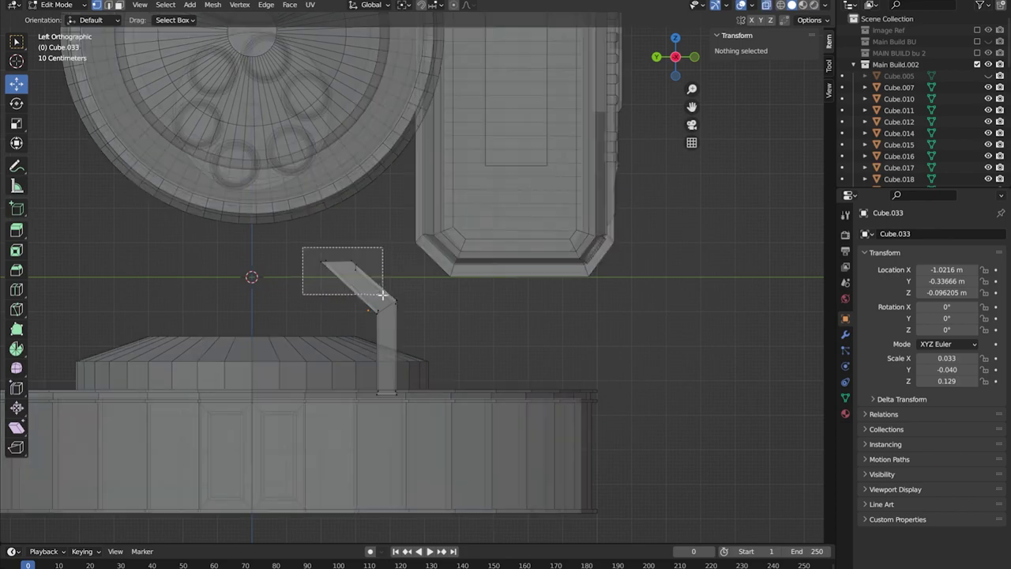
{"action": "left_click_drag", "start_coordinate": [269, 205], "coordinate": [267, 203]}
{"action": "scroll", "coordinate": [266, 203], "scroll_direction": "up", "scroll_amount": 4}
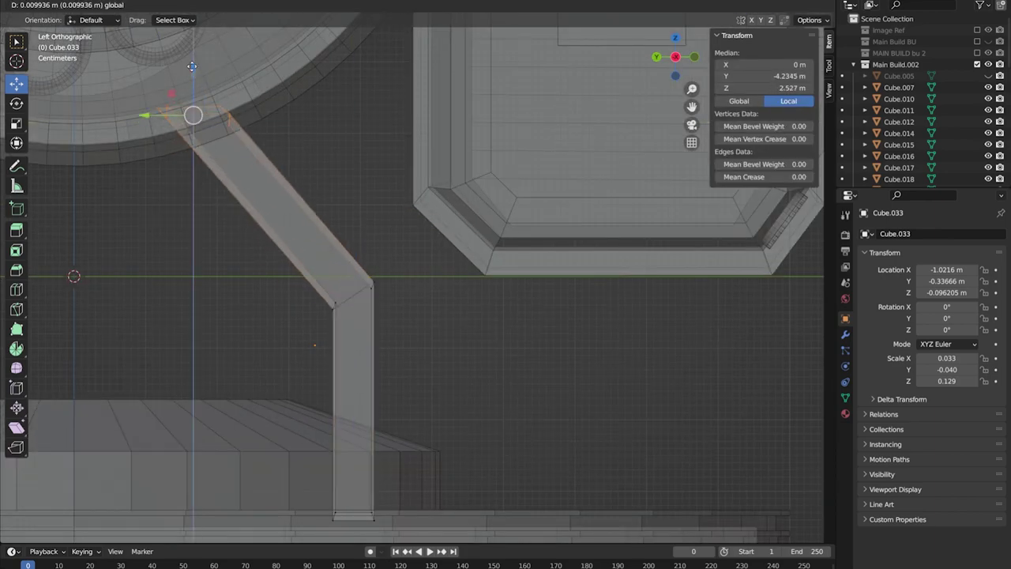
{"action": "left_click", "coordinate": [192, 67]}
{"action": "key", "text": "alt+z"}
{"action": "middle_click_drag", "start_coordinate": [192, 66], "coordinate": [473, 241]}
Rotate the first leg, Cube.030, 180° around Z so it sits under the housing
{"action": "key", "text": "ctrl+KP_3"}
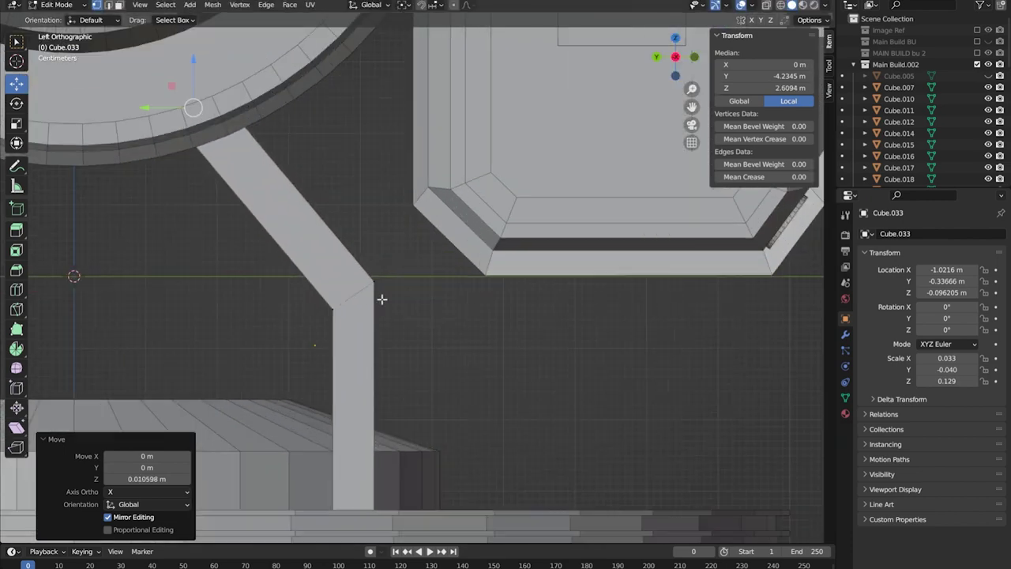
{"action": "key", "text": "alt+z"}
{"action": "left_click", "coordinate": [372, 355]}
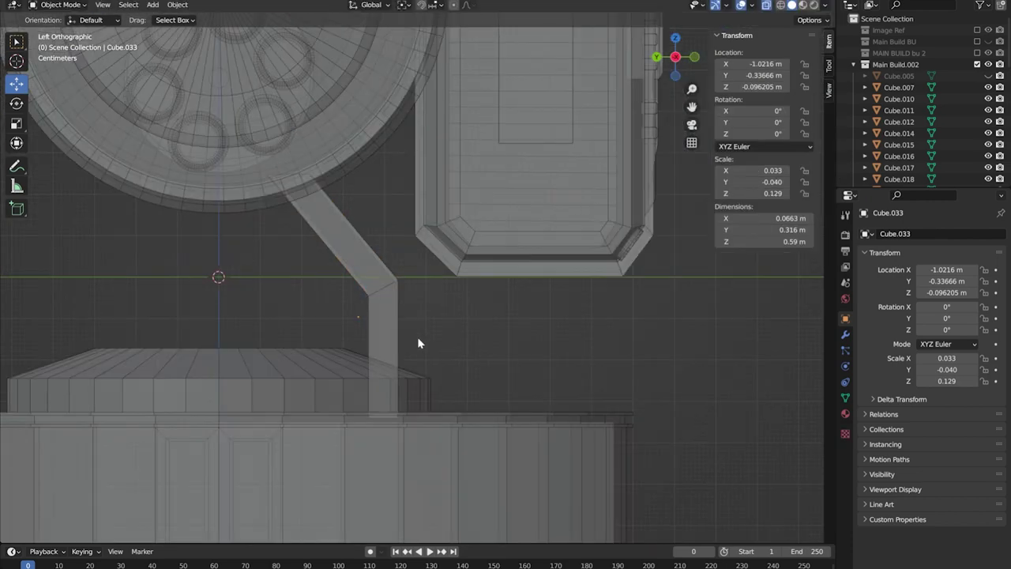
{"action": "scroll", "coordinate": [417, 336], "scroll_direction": "down", "scroll_amount": 3}
{"action": "middle_click_drag", "start_coordinate": [417, 336], "coordinate": [411, 345]}
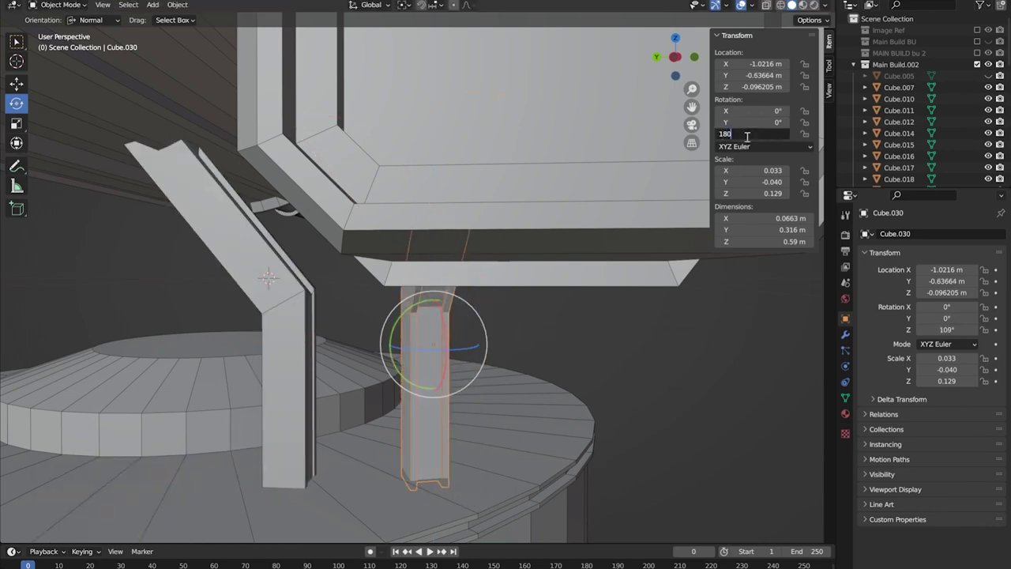
{"action": "key", "text": "Return"}
{"action": "key", "text": "ctrl+KP_3"}
{"action": "middle_click_drag", "start_coordinate": [454, 307], "coordinate": [447, 296]}
{"action": "key", "text": "ctrl+KP_3"}
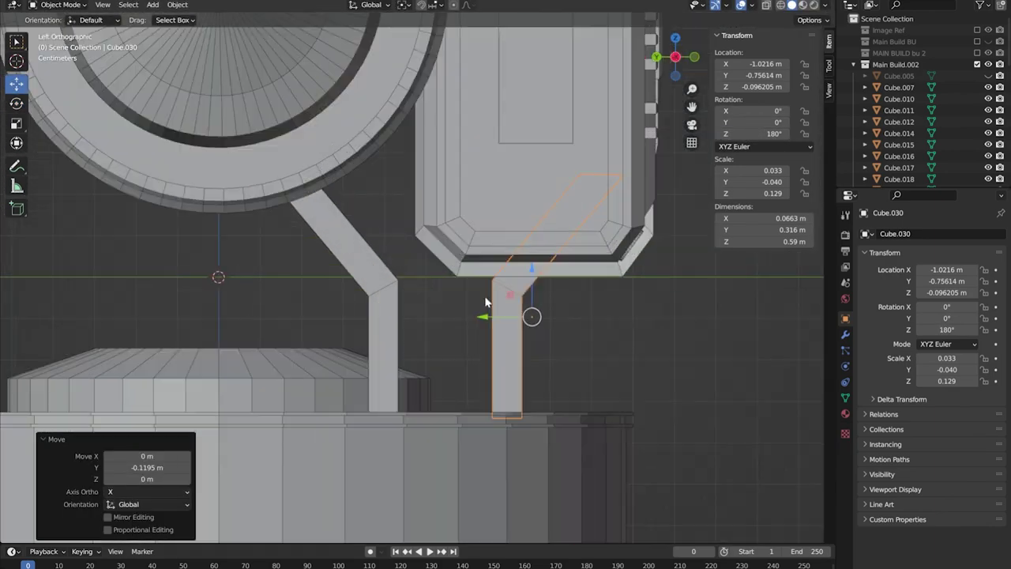
Inspect both angled legs from the right side view and orbit around the turret
{"action": "key", "text": "Tab"}
{"action": "key", "text": "alt+z"}
{"action": "scroll", "coordinate": [548, 173], "scroll_direction": "up", "scroll_amount": 2}
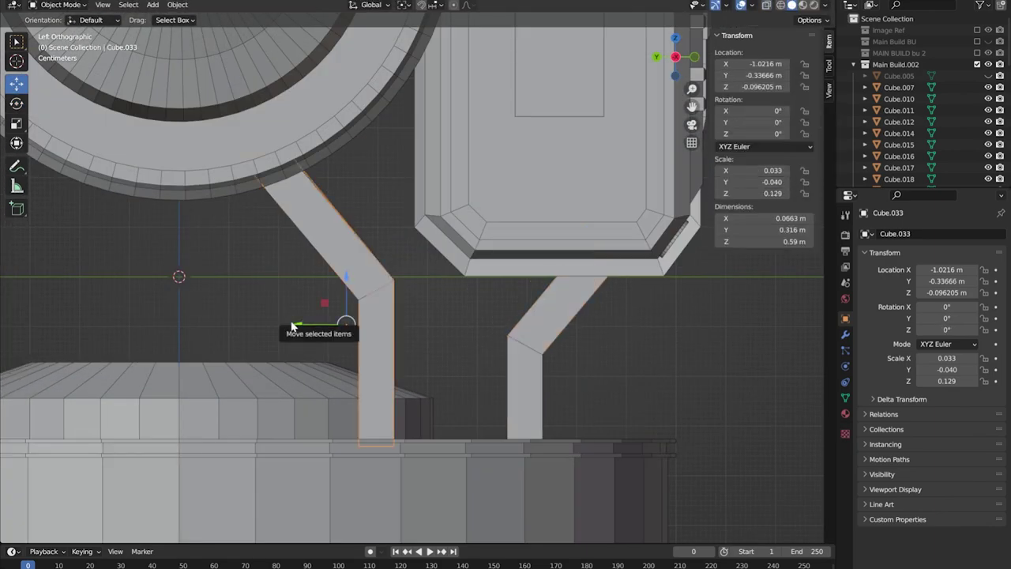
{"action": "scroll", "coordinate": [338, 281], "scroll_direction": "down", "scroll_amount": 3}
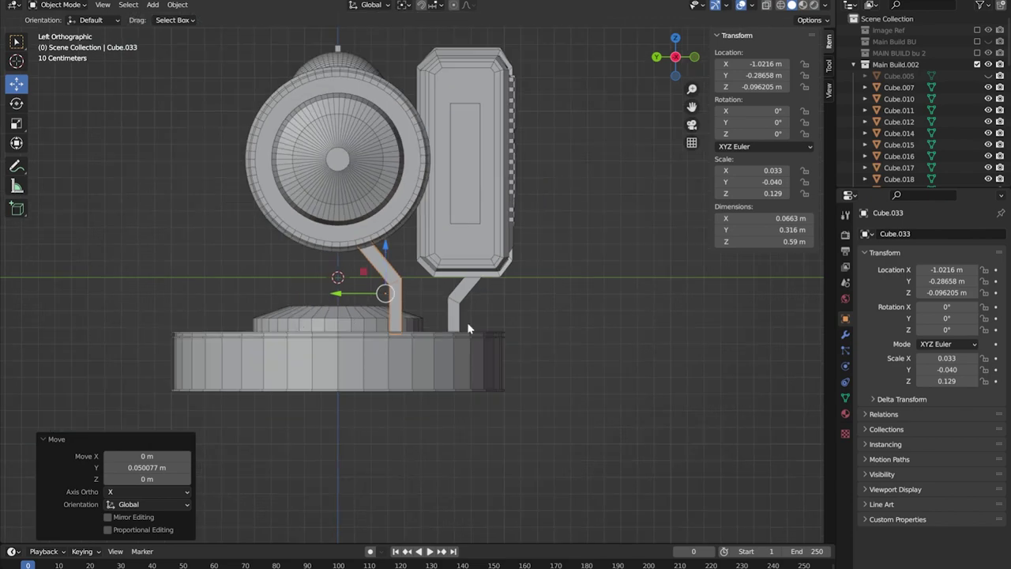
{"action": "middle_click_drag", "start_coordinate": [338, 282], "coordinate": [824, 322]}
{"action": "key", "text": "KP_3"}
{"action": "scroll", "coordinate": [544, 268], "scroll_direction": "up", "scroll_amount": 3}
{"action": "key", "text": "Tab"}
{"action": "scroll", "coordinate": [544, 269], "scroll_direction": "down", "scroll_amount": 3}
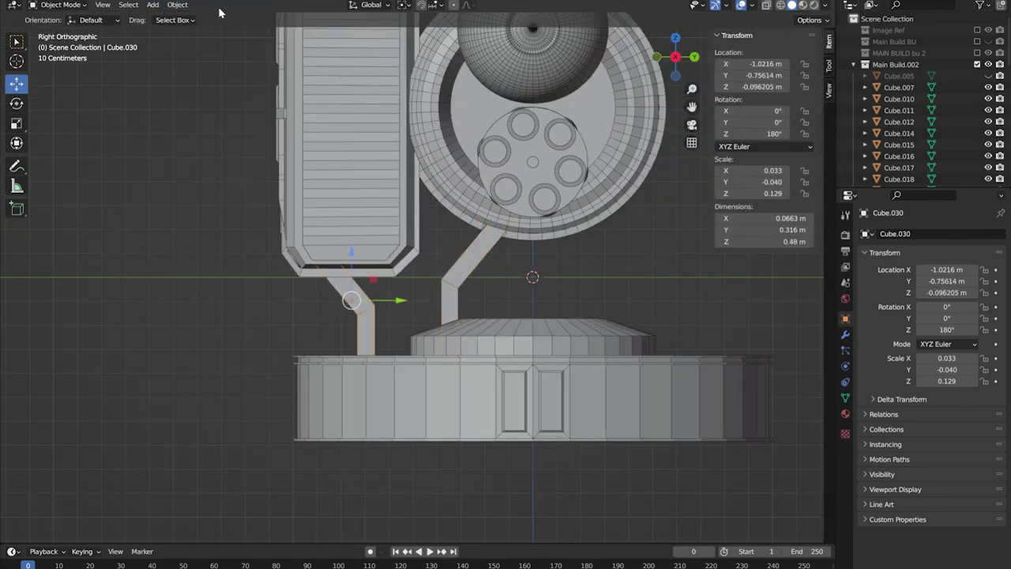
{"action": "scroll", "coordinate": [532, 266], "scroll_direction": "down", "scroll_amount": 2}
{"action": "middle_click_drag", "start_coordinate": [533, 266], "coordinate": [443, 261]}
Extrude the sensor sphere's top and bottom face strips and narrow them inward
{"action": "key", "text": "Tab"}
{"action": "key", "text": "KP_3"}
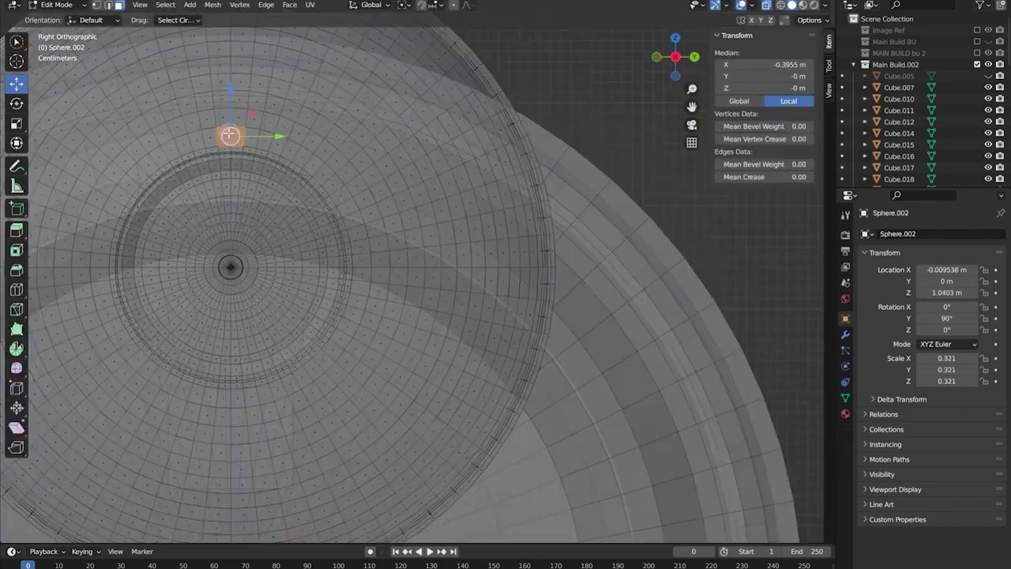
{"action": "scroll", "coordinate": [307, 237], "scroll_direction": "down", "scroll_amount": 2}
{"action": "left_click", "coordinate": [307, 100], "text": "shift"}
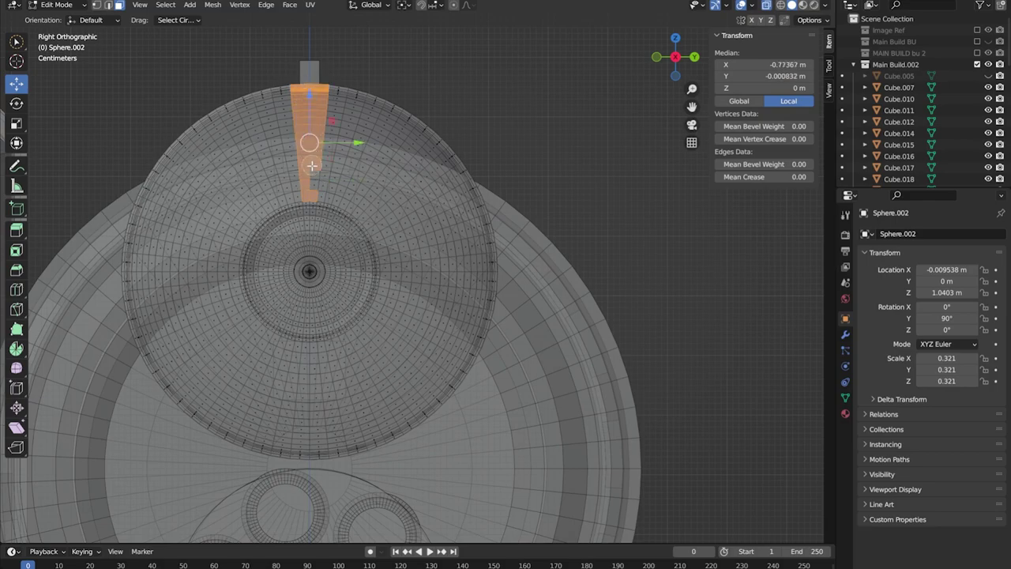
{"action": "middle_click_drag", "start_coordinate": [312, 165], "coordinate": [339, 140]}
{"action": "key", "text": "KP_3"}
{"action": "scroll", "coordinate": [400, 318], "scroll_direction": "up", "scroll_amount": 2}
{"action": "key", "text": "e"}
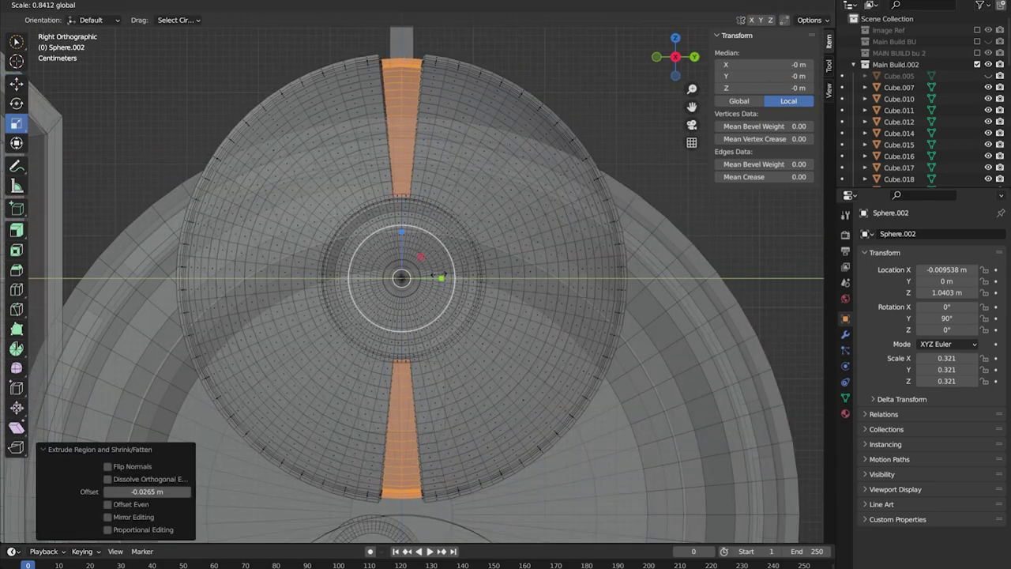
{"action": "left_click", "coordinate": [170, 27]}
Select the complete strip of side faces around the sphere's middle band
{"action": "key", "text": "Tab"}
{"action": "key", "text": "Tab"}
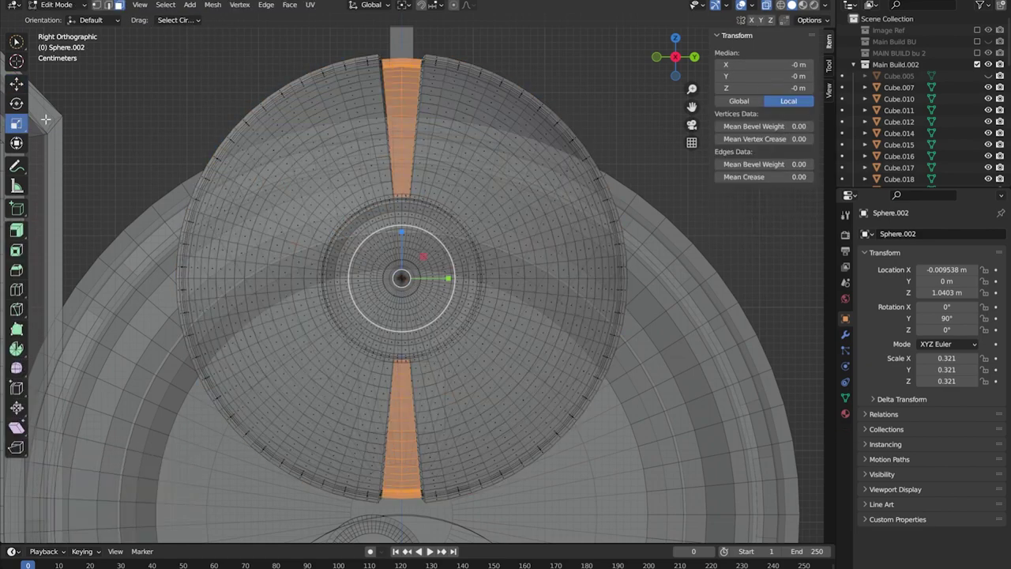
{"action": "scroll", "coordinate": [522, 274], "scroll_direction": "up", "scroll_amount": 1}
{"action": "left_click", "coordinate": [522, 275]}
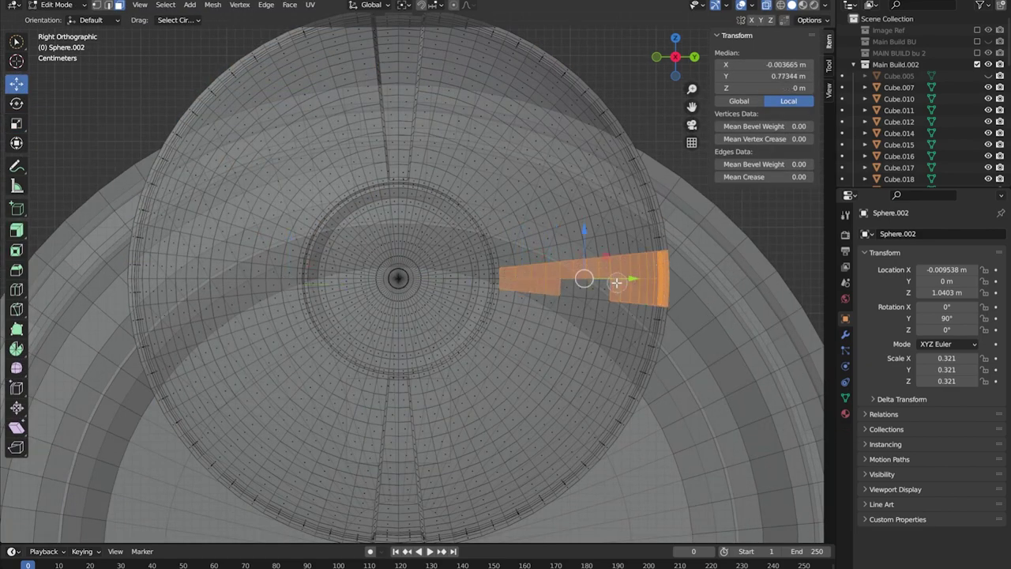
{"action": "left_click", "coordinate": [616, 282], "text": "shift"}
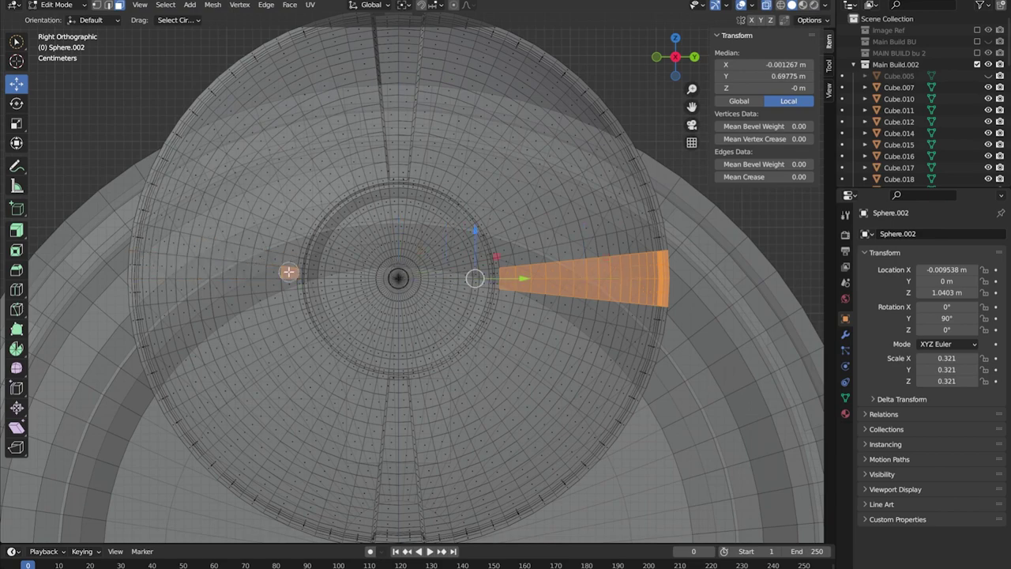
{"action": "scroll", "coordinate": [373, 288], "scroll_direction": "down", "scroll_amount": 3}
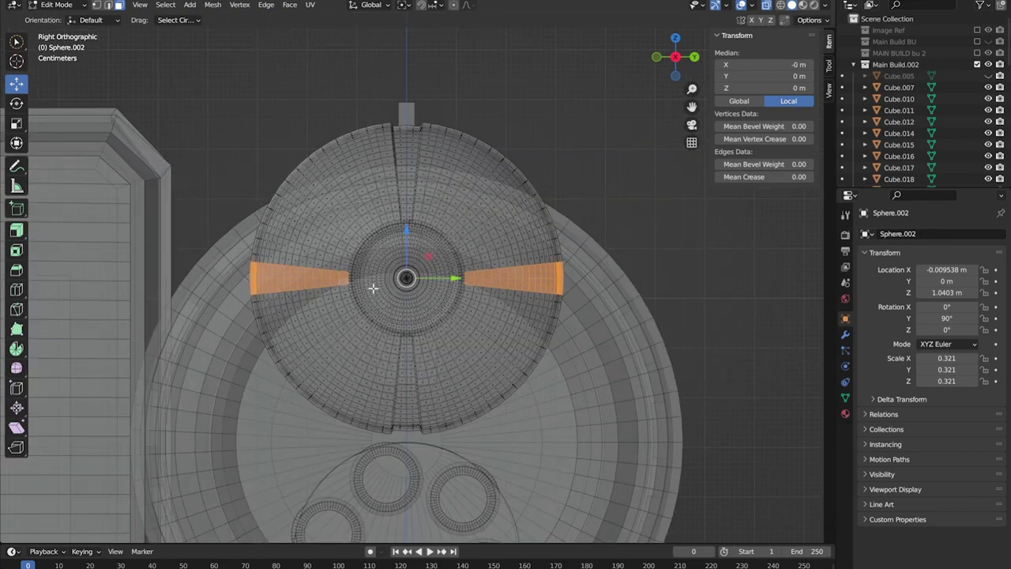
{"action": "scroll", "coordinate": [373, 289], "scroll_direction": "up", "scroll_amount": 3}
{"action": "scroll", "coordinate": [665, 248], "scroll_direction": "down", "scroll_amount": 3}
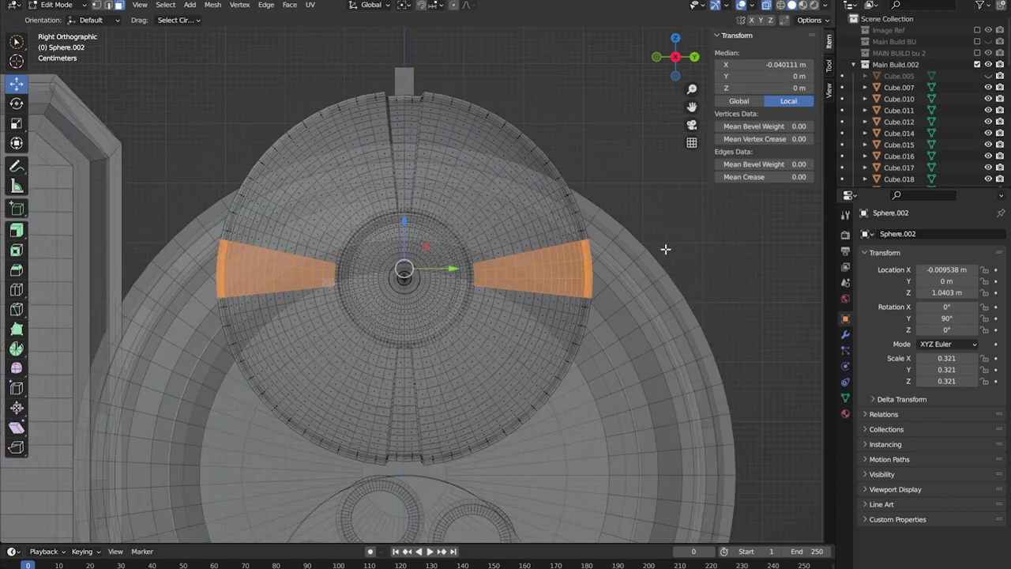
{"action": "scroll", "coordinate": [666, 248], "scroll_direction": "up", "scroll_amount": 3}
Push the side band faces inward along their normals to flatten the middle band
{"action": "left_click_drag", "start_coordinate": [16, 229], "coordinate": [90, 280]}
{"action": "scroll", "coordinate": [391, 229], "scroll_direction": "up", "scroll_amount": 2}
{"action": "left_click_drag", "start_coordinate": [392, 229], "coordinate": [392, 218]}
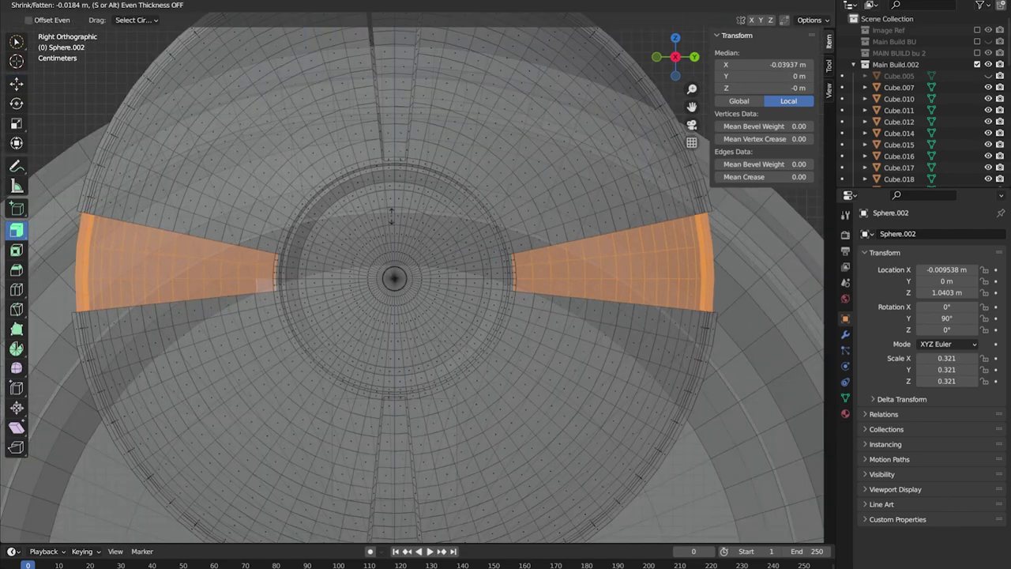
{"action": "key", "text": "Return"}
{"action": "scroll", "coordinate": [472, 160], "scroll_direction": "down", "scroll_amount": 4}
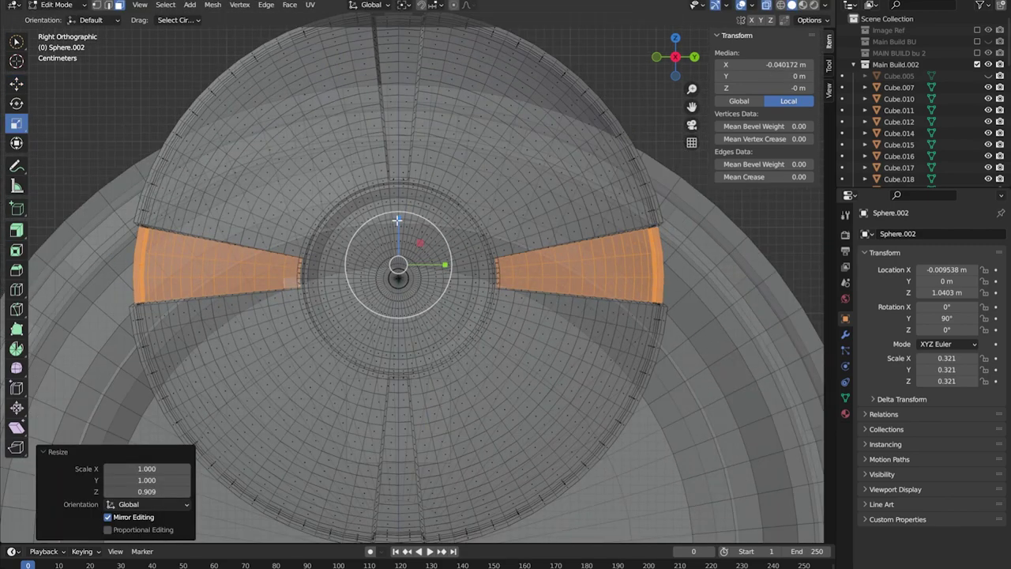
{"action": "scroll", "coordinate": [605, 102], "scroll_direction": "up", "scroll_amount": 3}
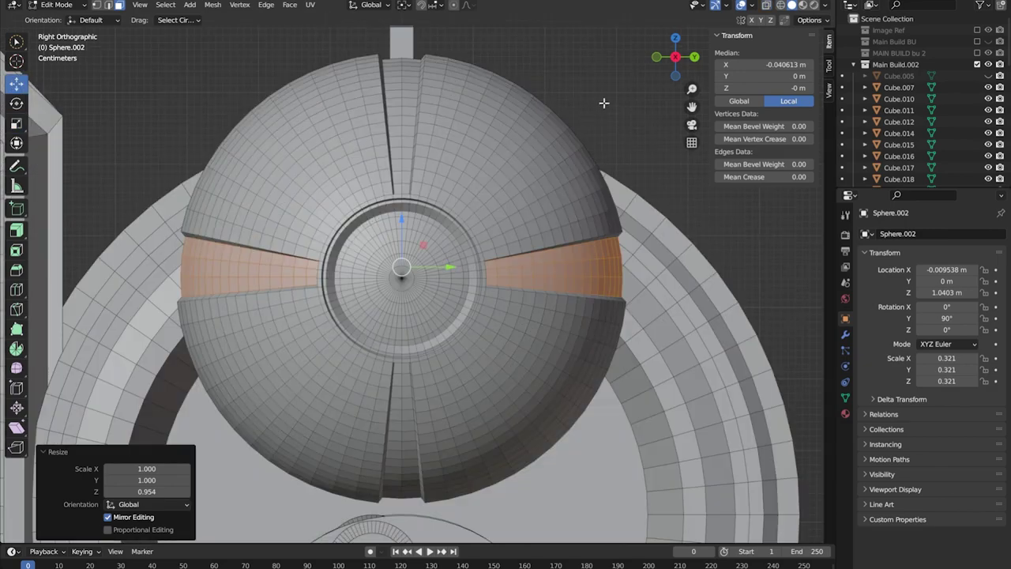
Return to Object Mode and select the small Cube.032 block above the sphere
{"action": "key", "text": "Tab"}
{"action": "left_click", "coordinate": [406, 169]}
{"action": "scroll", "coordinate": [397, 97], "scroll_direction": "up", "scroll_amount": 3}
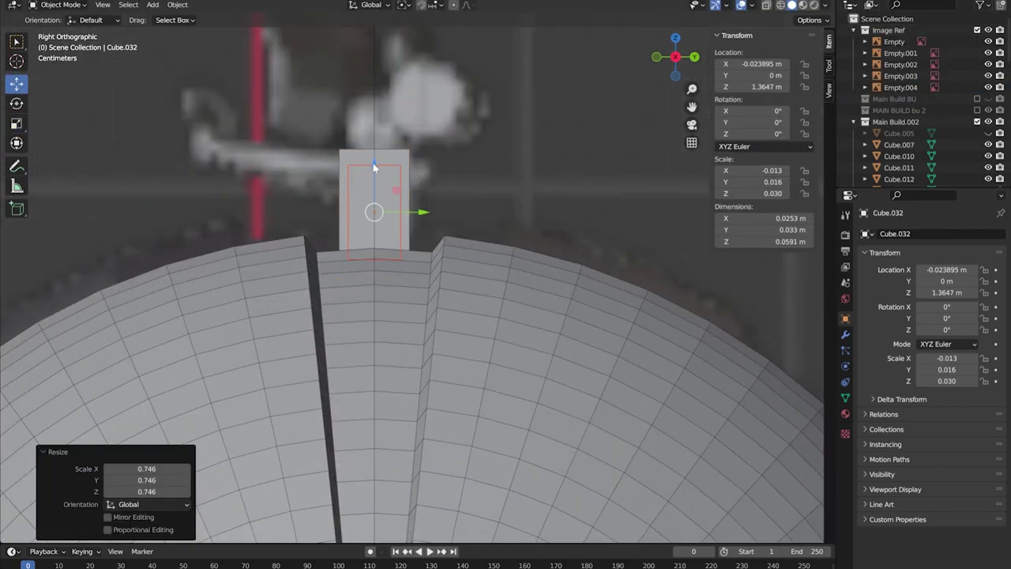
Move Cube.030's strut vertices so its upper section rises and narrows toward the side box
{"action": "middle_click_drag", "start_coordinate": [374, 167], "coordinate": [659, 93]}
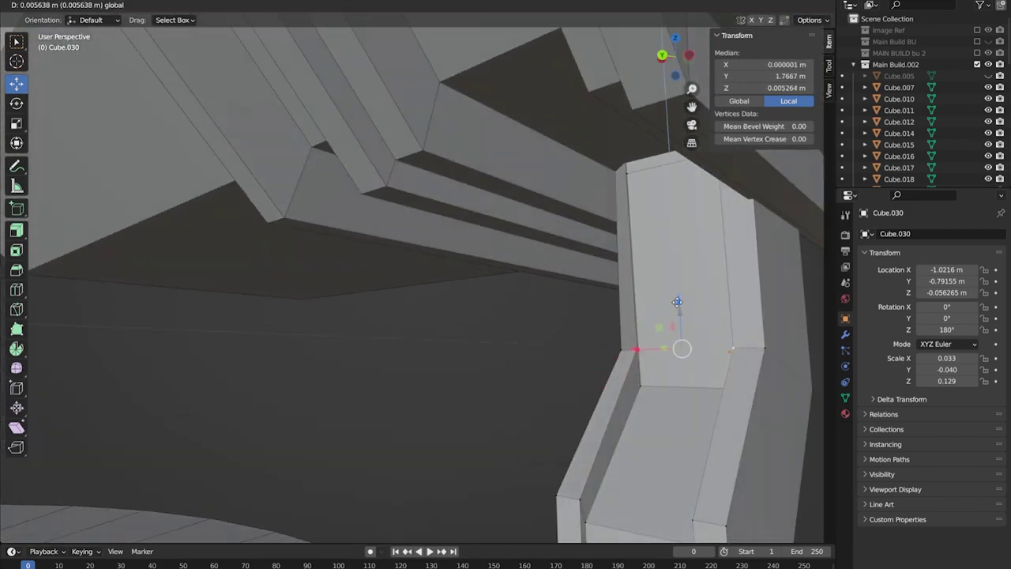
{"action": "left_click", "coordinate": [677, 301]}
Slide Cube.033's strut corner vertex into place, then enable X-ray to check the struts
{"action": "middle_click_drag", "start_coordinate": [677, 301], "coordinate": [514, 340], "text": "alt"}
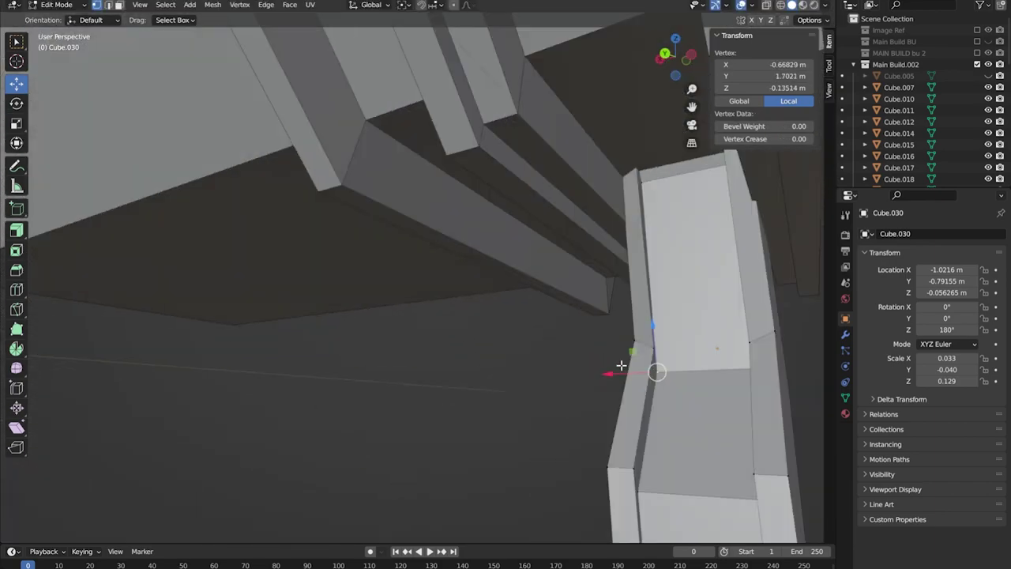
{"action": "middle_click_drag", "start_coordinate": [623, 366], "coordinate": [462, 410], "text": "alt"}
{"action": "left_click", "coordinate": [513, 341]}
{"action": "middle_click_drag", "start_coordinate": [512, 341], "coordinate": [575, 377], "text": "alt"}
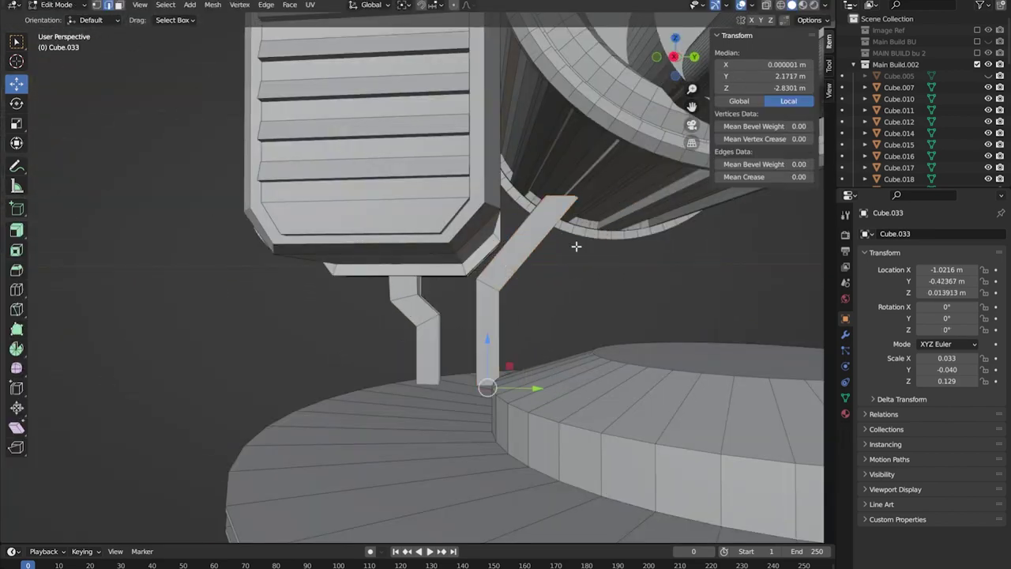
{"action": "key", "text": "alt+z"}
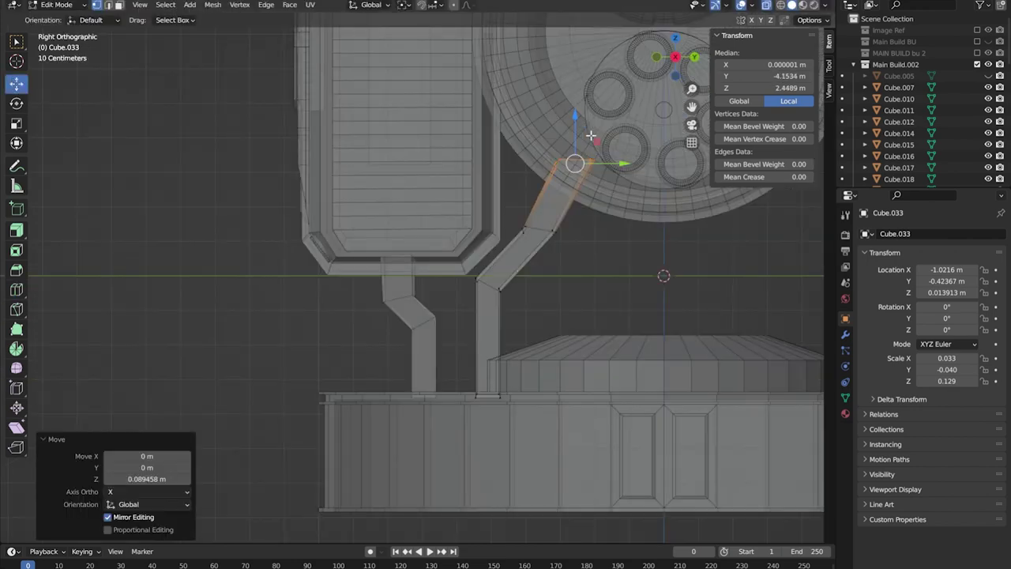
{"action": "scroll", "coordinate": [658, 253], "scroll_direction": "up", "scroll_amount": 2}
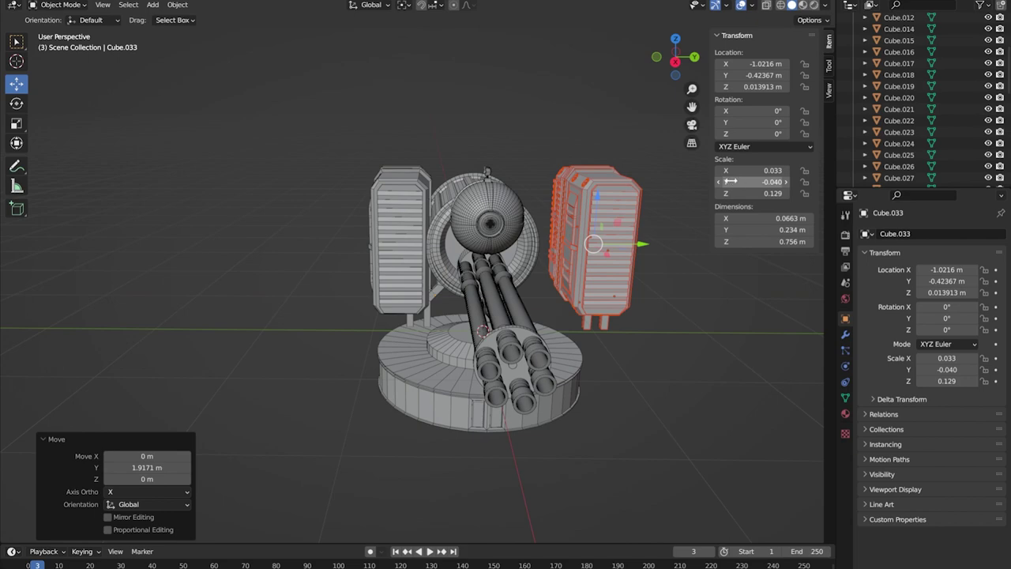
In Right view, position the mirrored box copy beside the turret's opposite side
{"action": "key", "text": "KP_3"}
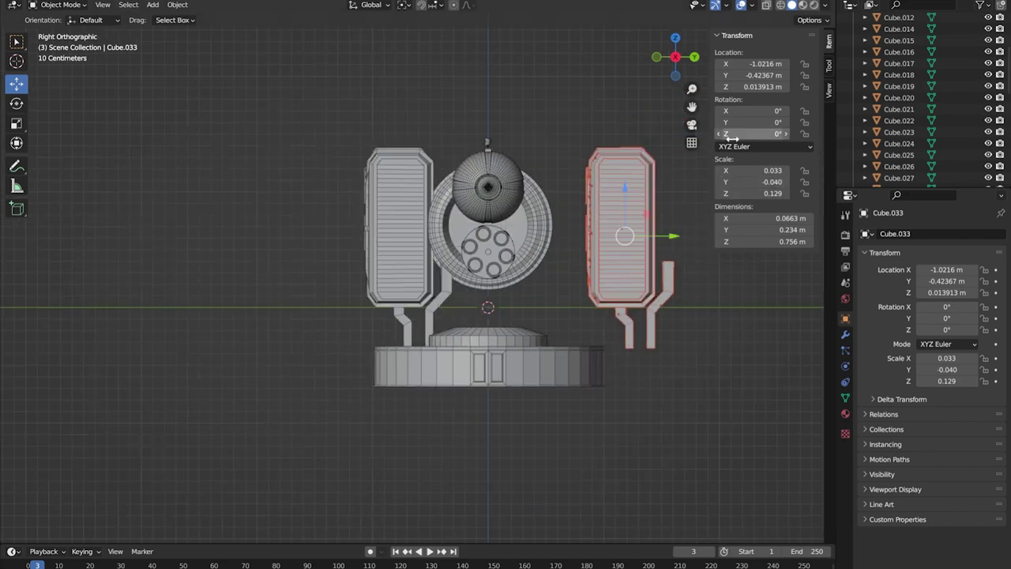
{"action": "left_click", "coordinate": [886, 142]}
{"action": "scroll", "coordinate": [600, 237], "scroll_direction": "down", "scroll_amount": 3}
{"action": "left_click_drag", "start_coordinate": [553, 237], "coordinate": [514, 229]}
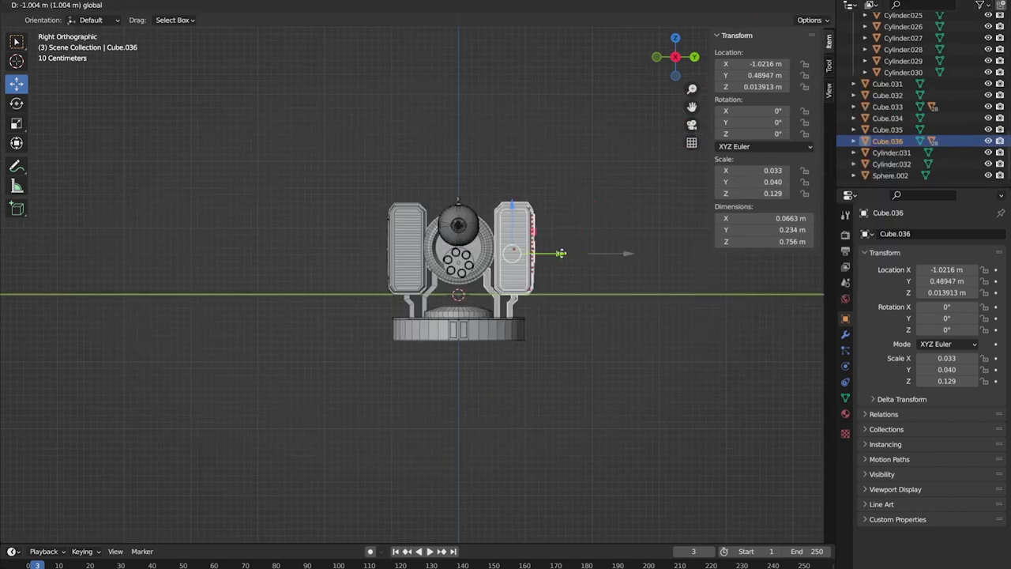
{"action": "scroll", "coordinate": [513, 237], "scroll_direction": "up", "scroll_amount": 4}
{"action": "left_click_drag", "start_coordinate": [598, 245], "coordinate": [586, 230]}
{"action": "scroll", "coordinate": [586, 230], "scroll_direction": "down", "scroll_amount": 2}
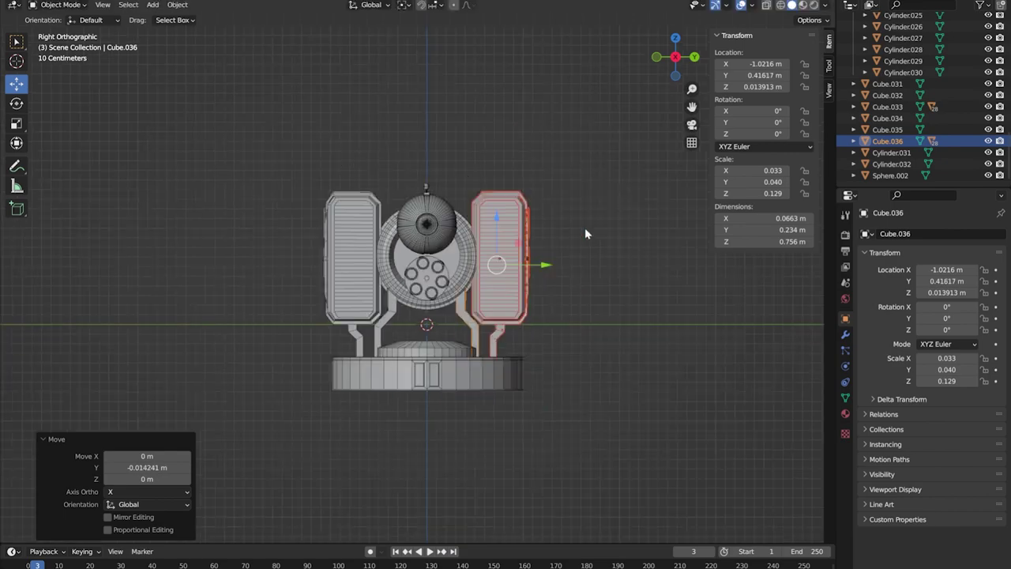
{"action": "scroll", "coordinate": [585, 231], "scroll_direction": "up", "scroll_amount": 2}
{"action": "scroll", "coordinate": [632, 261], "scroll_direction": "down", "scroll_amount": 3}
{"action": "left_click", "coordinate": [648, 272]}
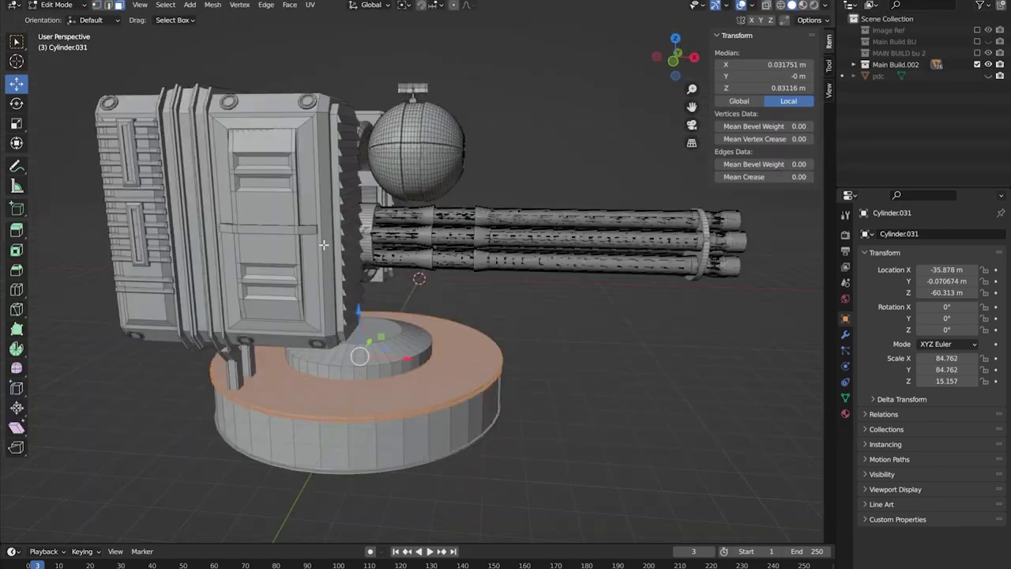
{"action": "left_click", "coordinate": [174, 20]}
Circle-select the base's top ring faces, inset them with relative offset and raise the ring
{"action": "left_click", "coordinate": [171, 81]}
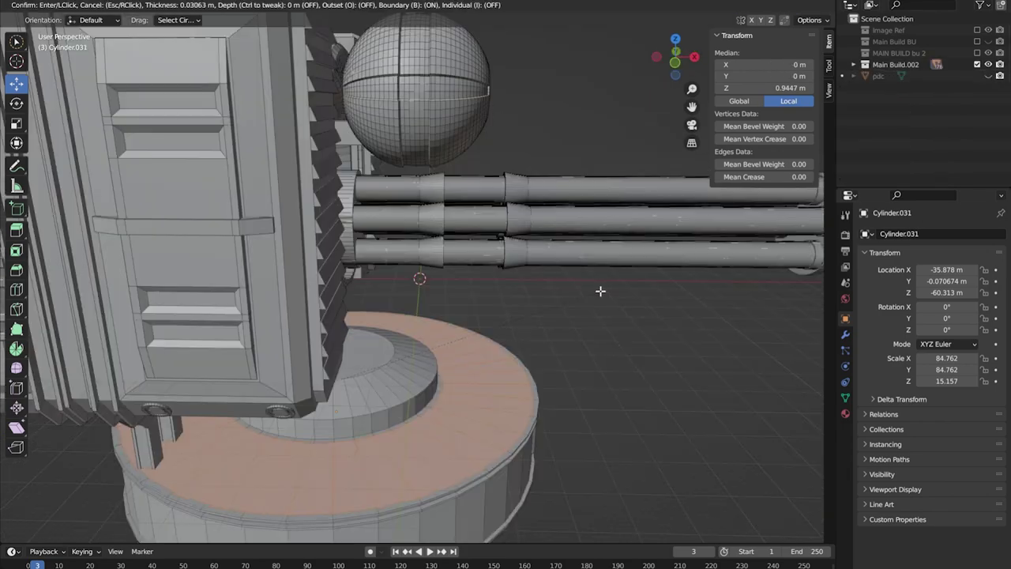
{"action": "left_click", "coordinate": [107, 441]}
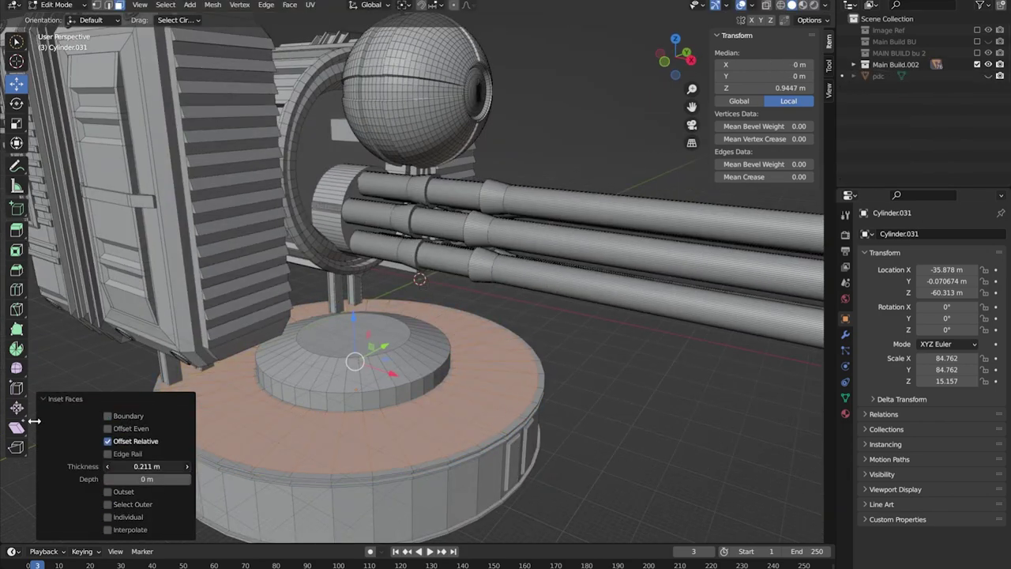
{"action": "left_click", "coordinate": [351, 322]}
{"action": "scroll", "coordinate": [350, 322], "scroll_direction": "down", "scroll_amount": 2}
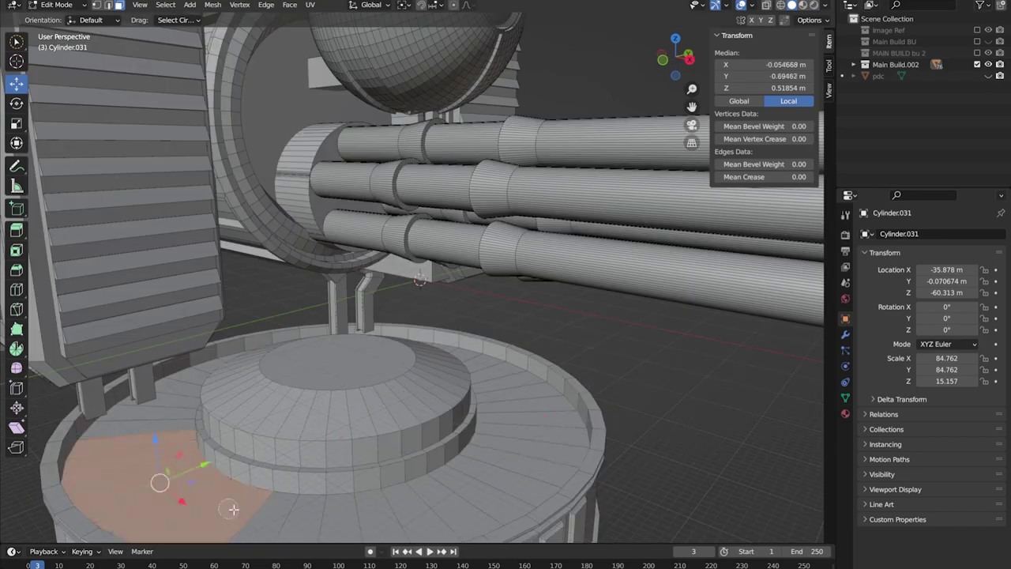
{"action": "middle_click_drag", "start_coordinate": [569, 371], "coordinate": [518, 388]}
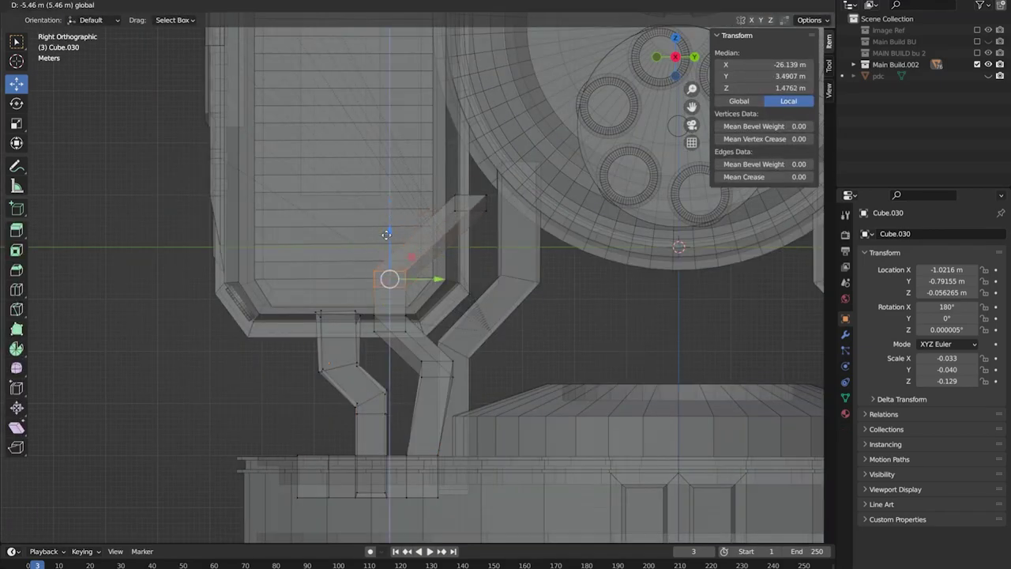
Set the Transform Orientation to Normal for modelling the stair steps
{"action": "left_click", "coordinate": [101, 71]}
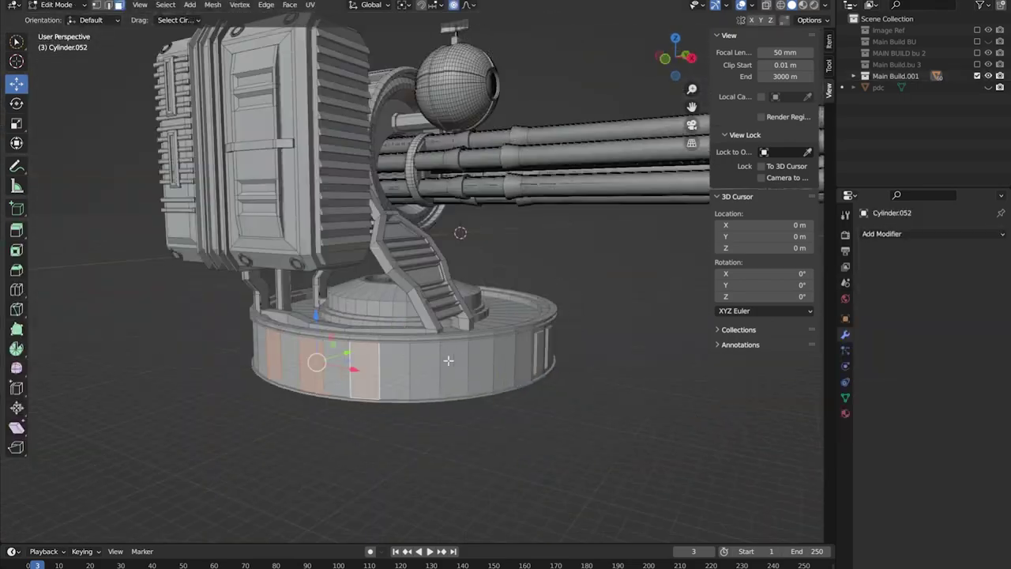
Inset the base's side panel faces and the barrel housing's rear face
{"action": "middle_click_drag", "start_coordinate": [484, 339], "coordinate": [600, 348]}
{"action": "key", "text": "i"}
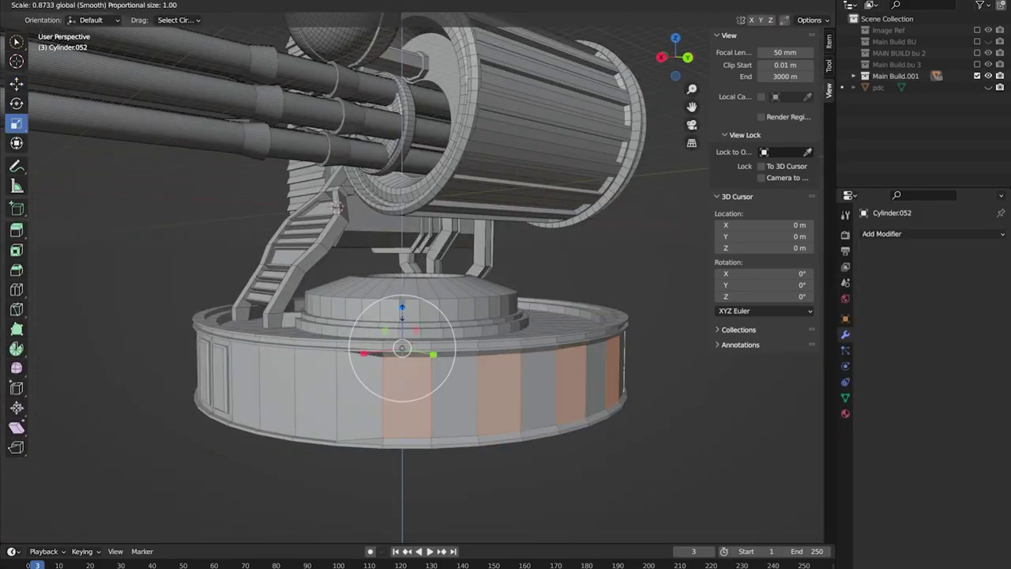
{"action": "left_click", "coordinate": [474, 355]}
{"action": "middle_click_drag", "start_coordinate": [474, 355], "coordinate": [514, 360]}
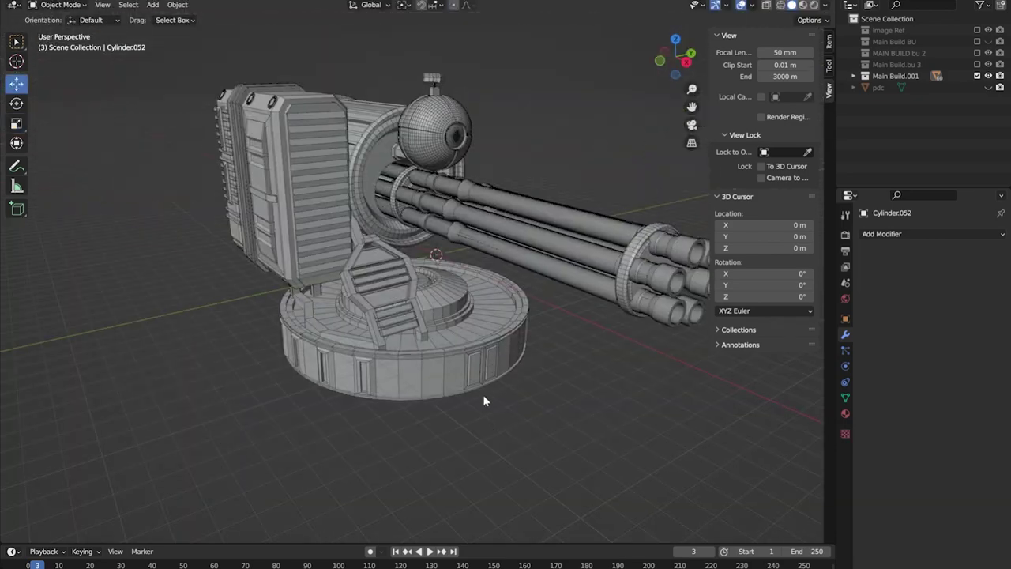
{"action": "left_click", "coordinate": [464, 199]}
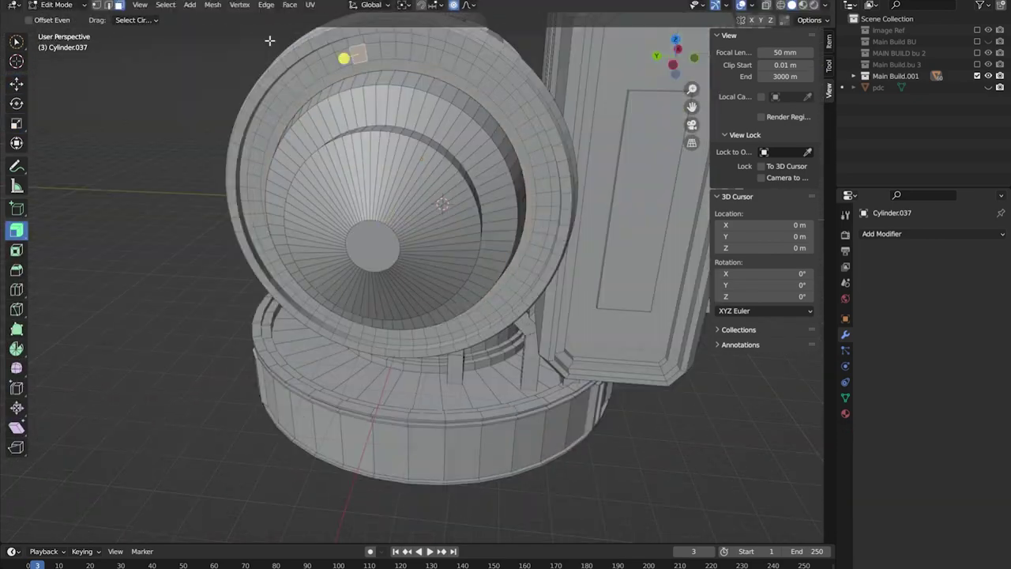
Inset the housing's inner face and select the edge loops around it
{"action": "middle_click_drag", "start_coordinate": [395, 101], "coordinate": [691, 105]}
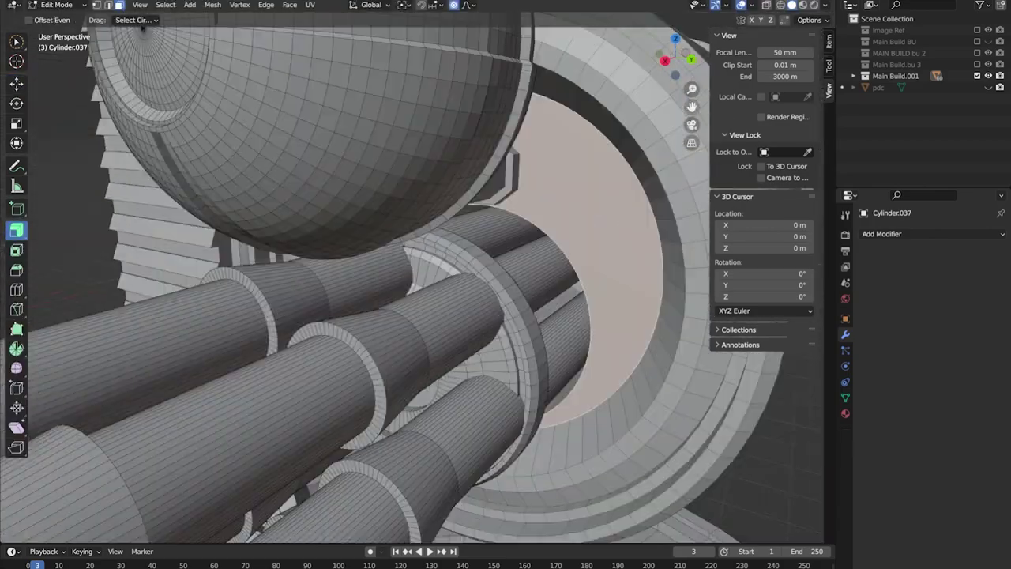
{"action": "key", "text": "i"}
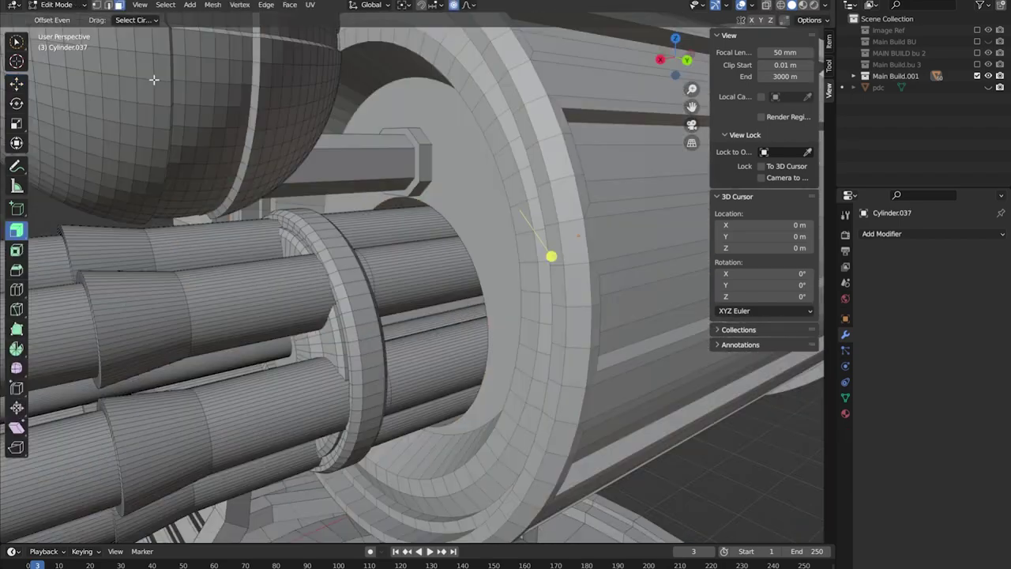
{"action": "left_click", "coordinate": [165, 5]}
{"action": "left_click", "coordinate": [323, 196]}
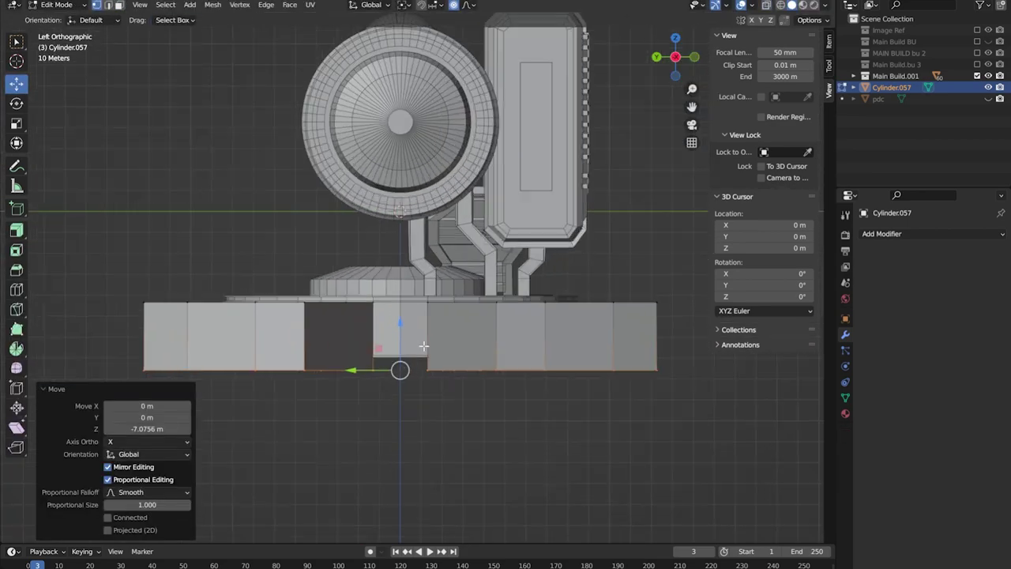
Set orientation to Normal and show the block's transform values in the sidebar Item tab
{"action": "left_click", "coordinate": [94, 77]}
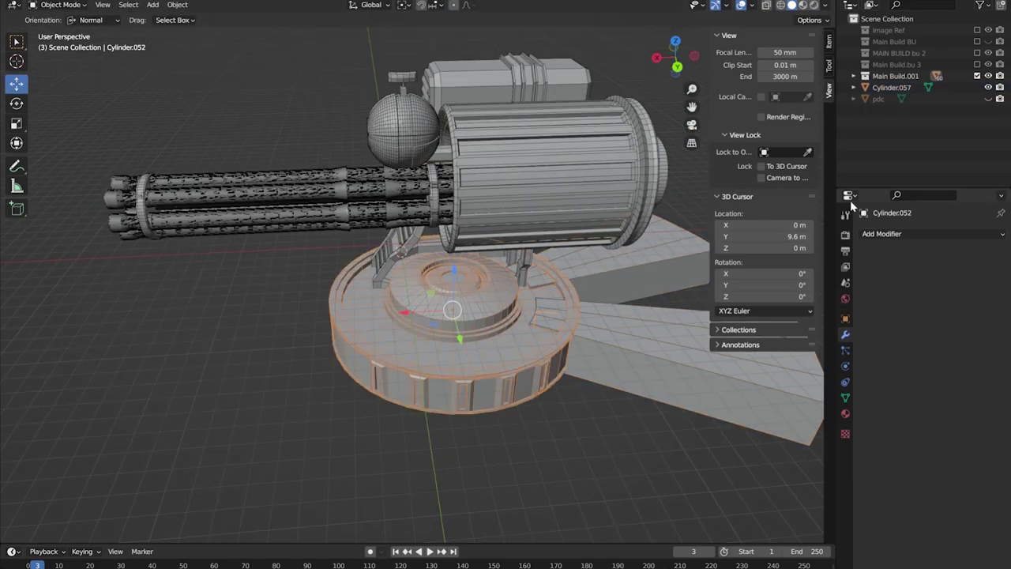
{"action": "left_click", "coordinate": [829, 46]}
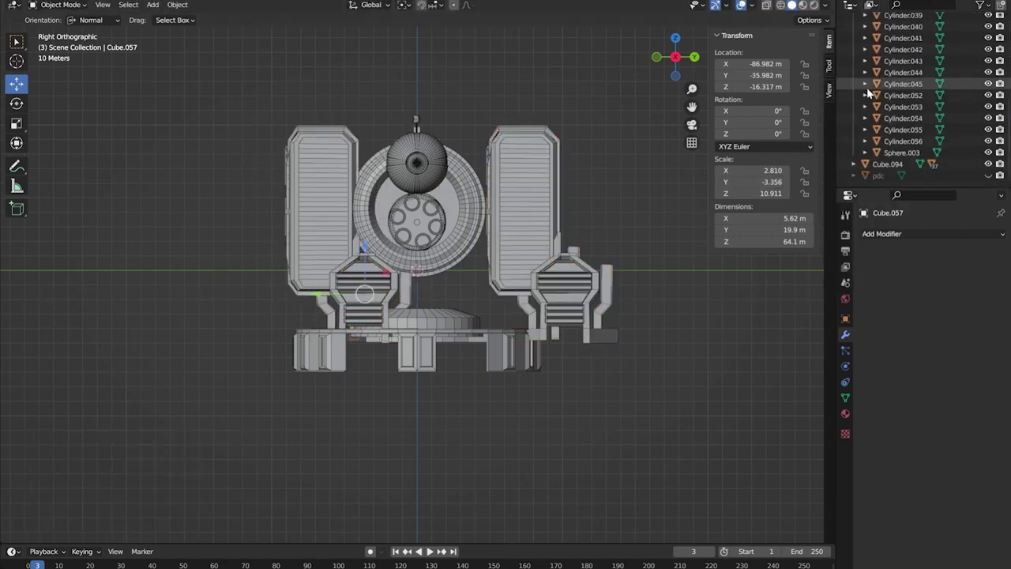
Negate the copied support block's Scale Y to mirror it and move it into position
{"action": "left_click", "coordinate": [721, 181]}
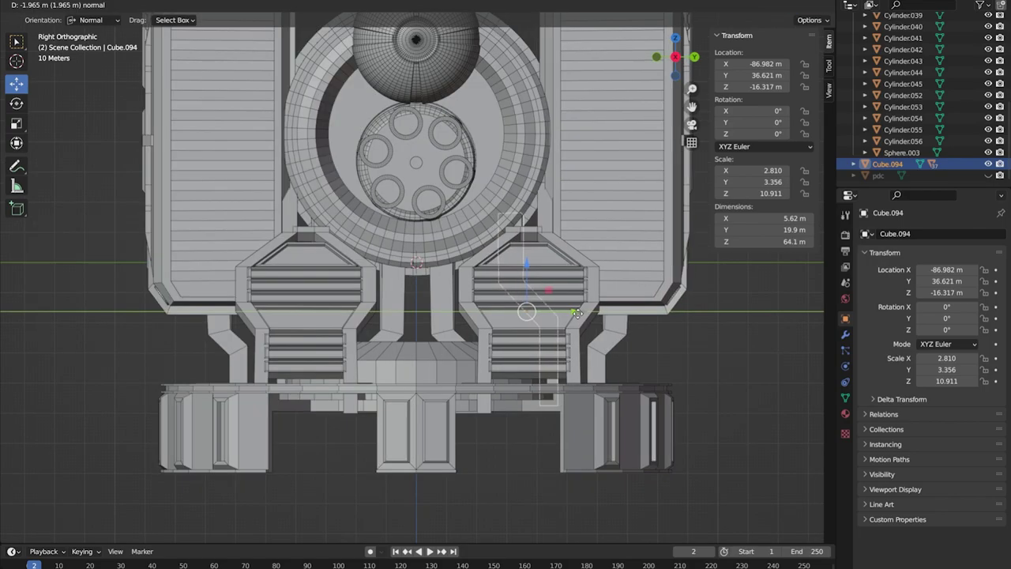
{"action": "key", "text": "g"}
{"action": "key", "text": "z"}
{"action": "key", "text": "z"}
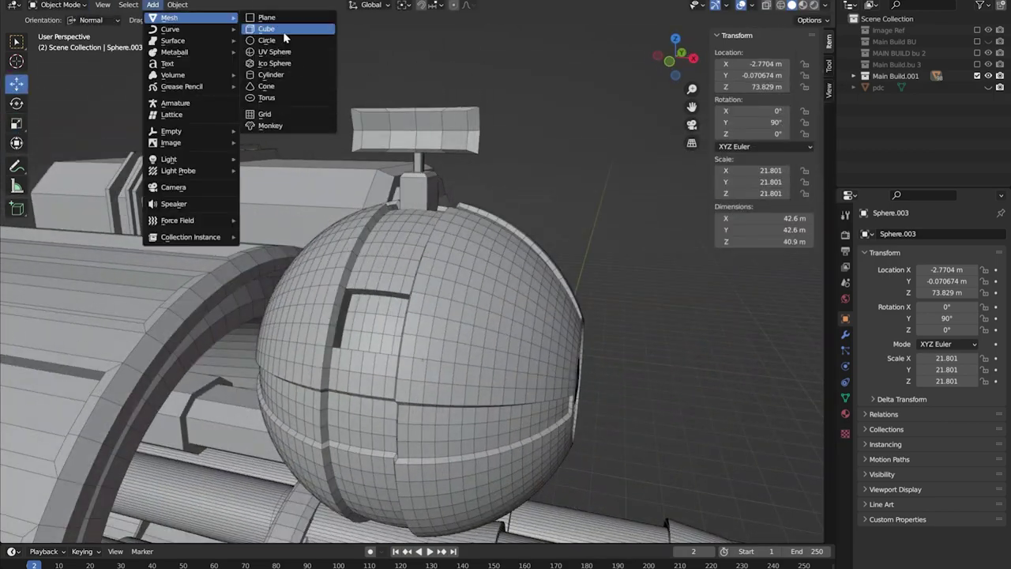
Add a new cube for the sphere's front mount and slide its loop cut across it
{"action": "left_click", "coordinate": [267, 30]}
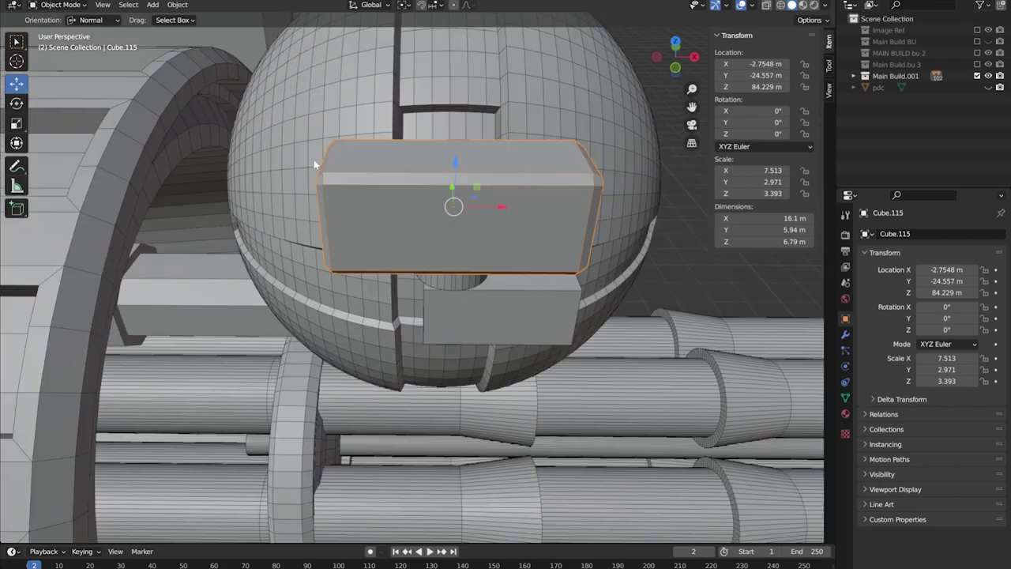
{"action": "left_click_drag", "start_coordinate": [443, 163], "coordinate": [403, 165]}
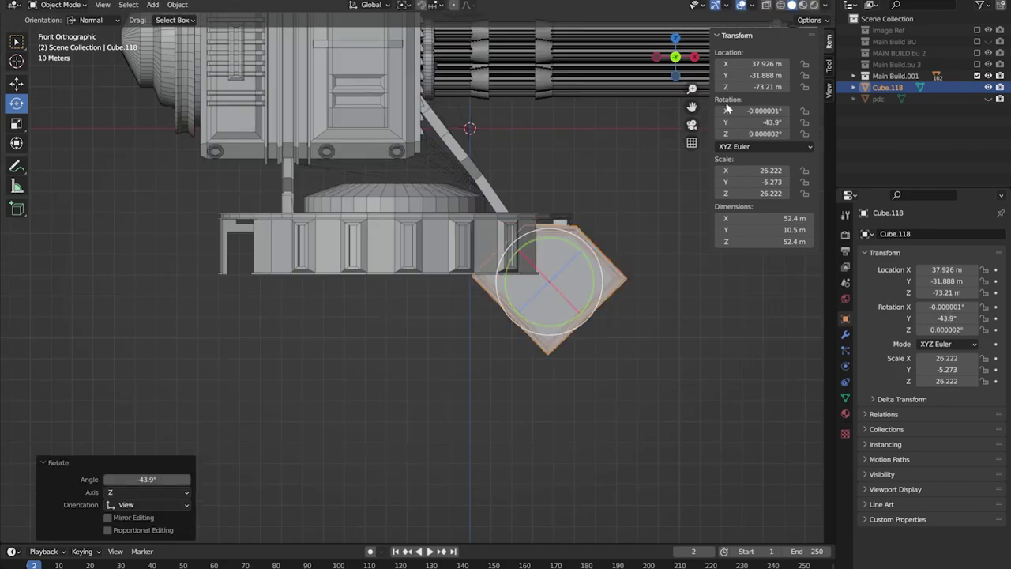
Inset more rings into Cylinder.066's round face to form a stepped porthole
{"action": "scroll", "coordinate": [543, 255], "scroll_direction": "up", "scroll_amount": 5}
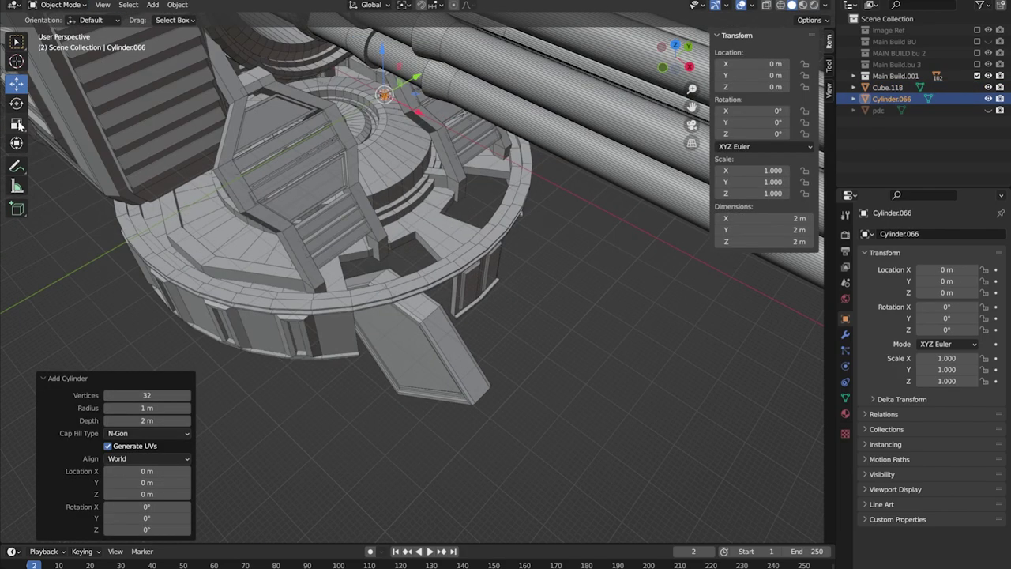
{"action": "left_click", "coordinate": [763, 123]}
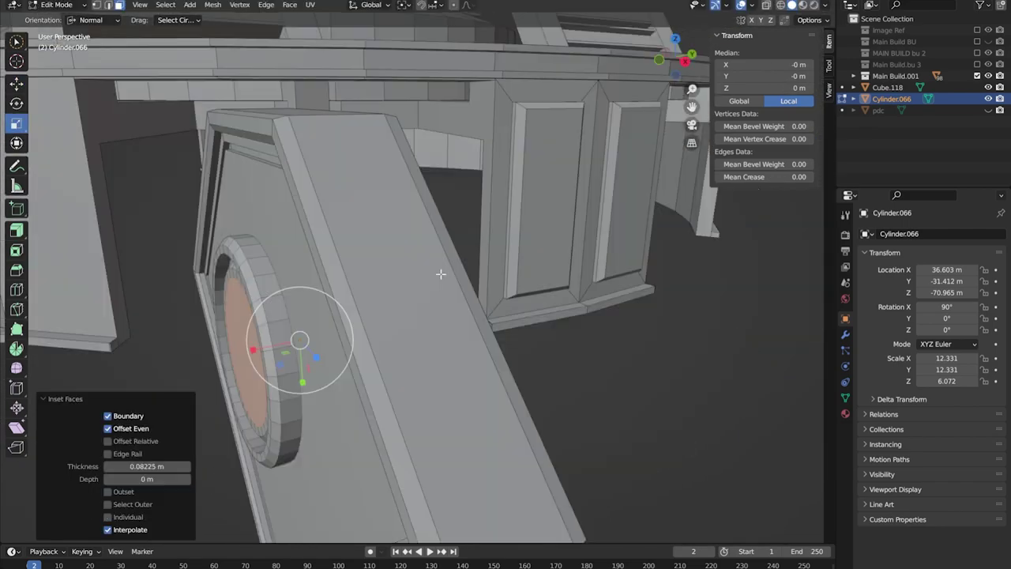
{"action": "middle_click_drag", "start_coordinate": [440, 274], "coordinate": [411, 269]}
{"action": "key", "text": "i"}
{"action": "left_click", "coordinate": [301, 324]}
{"action": "key", "text": "Tab"}
Scale Cylinder.066 up to 18.668 and switch to the front orthographic view
{"action": "key", "text": "s"}
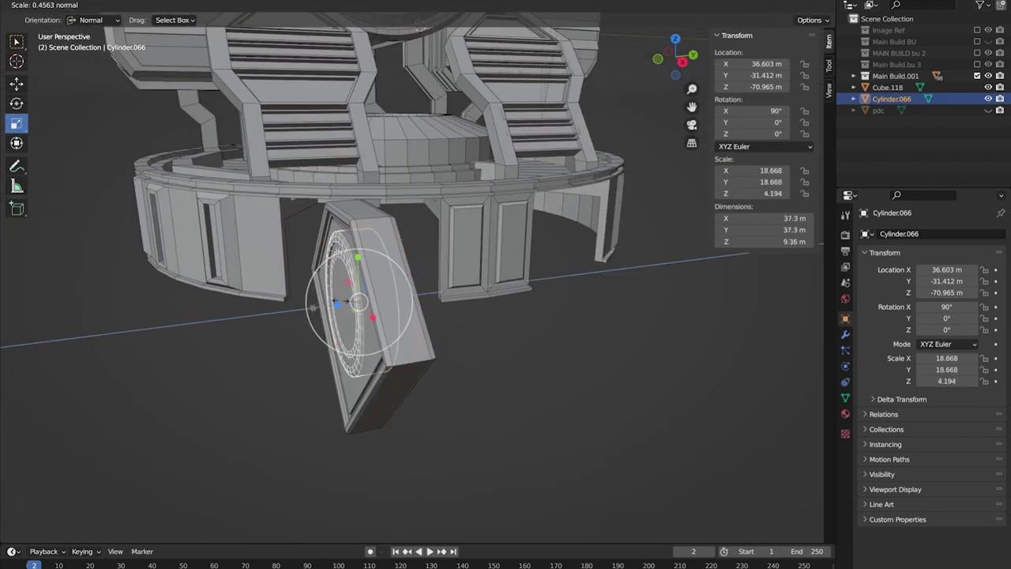
{"action": "left_click", "coordinate": [529, 258]}
{"action": "key", "text": "KP_1"}
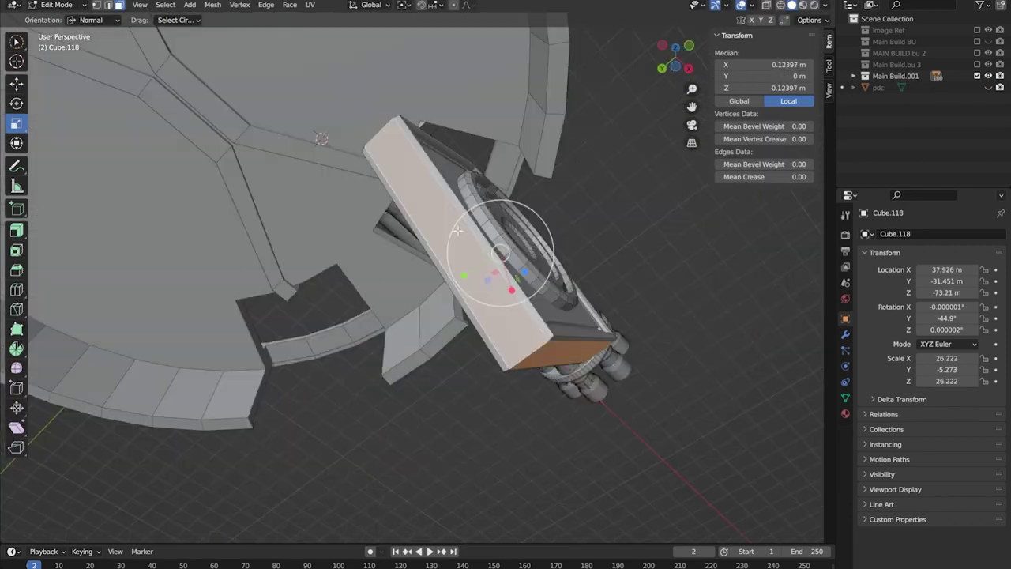
Inset a border on the tilt-arm plate face and check it from the right and front views
{"action": "middle_click_drag", "start_coordinate": [474, 261], "coordinate": [341, 175]}
{"action": "left_click", "coordinate": [495, 163]}
{"action": "middle_click_drag", "start_coordinate": [494, 164], "coordinate": [29, 253]}
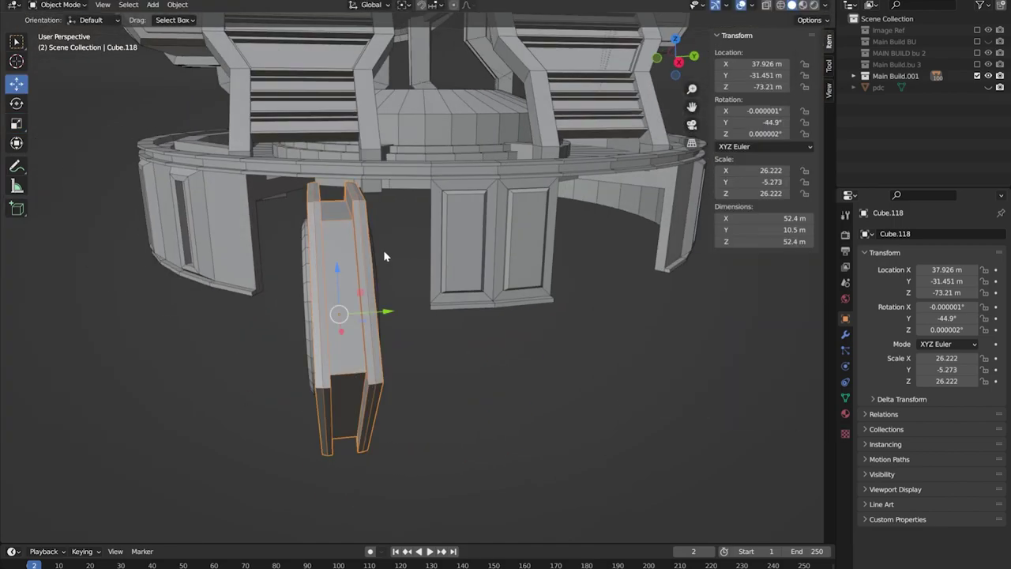
{"action": "key", "text": "KP_3"}
{"action": "middle_click_drag", "start_coordinate": [282, 293], "coordinate": [546, 432]}
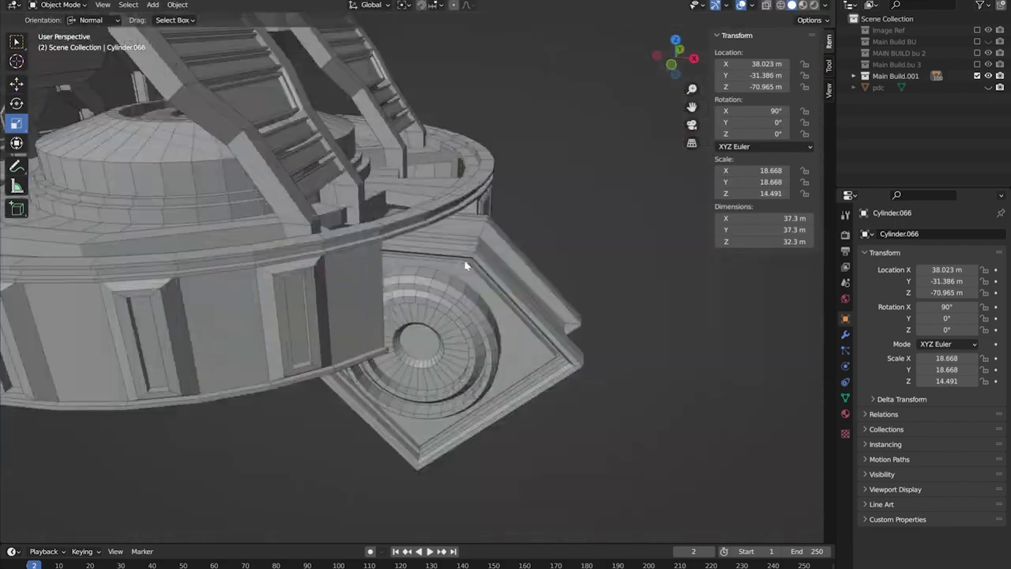
{"action": "key", "text": "KP_1"}
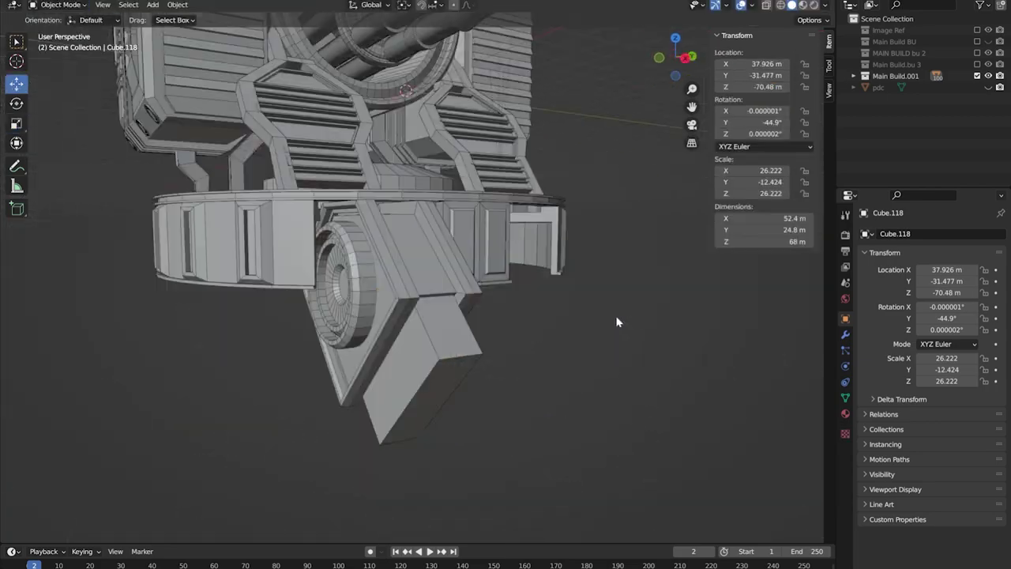
{"action": "scroll", "coordinate": [617, 324], "scroll_direction": "down", "scroll_amount": 5}
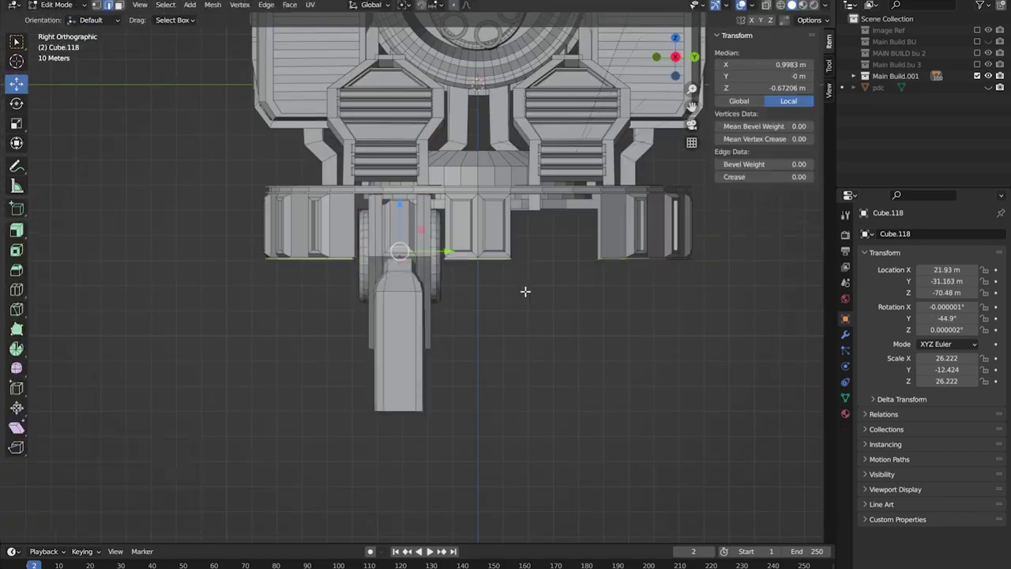
{"action": "middle_click_drag", "start_coordinate": [525, 292], "coordinate": [372, 206]}
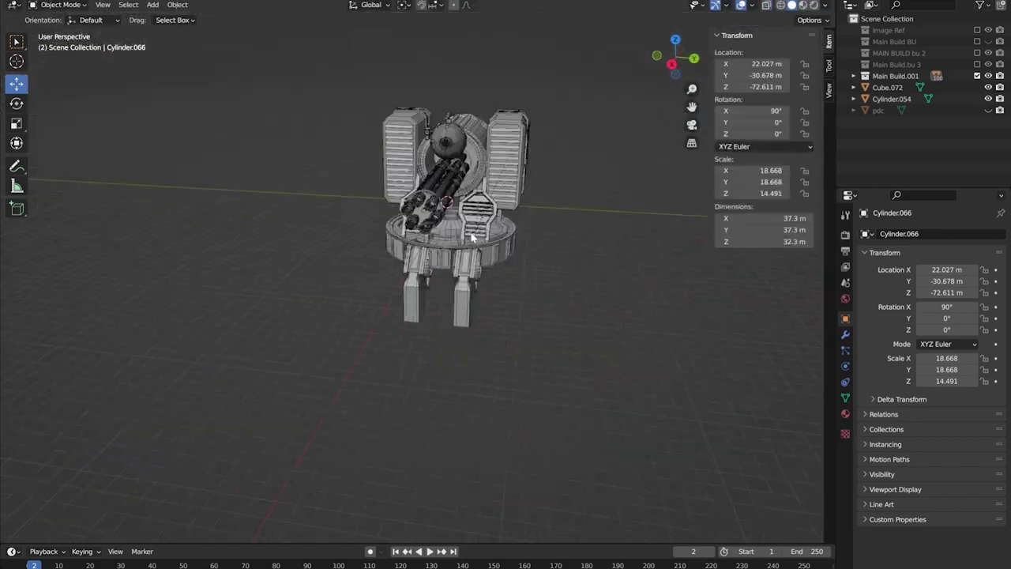
Add a new box, Cube.119, under the turret's base ring
{"action": "left_click", "coordinate": [271, 75]}
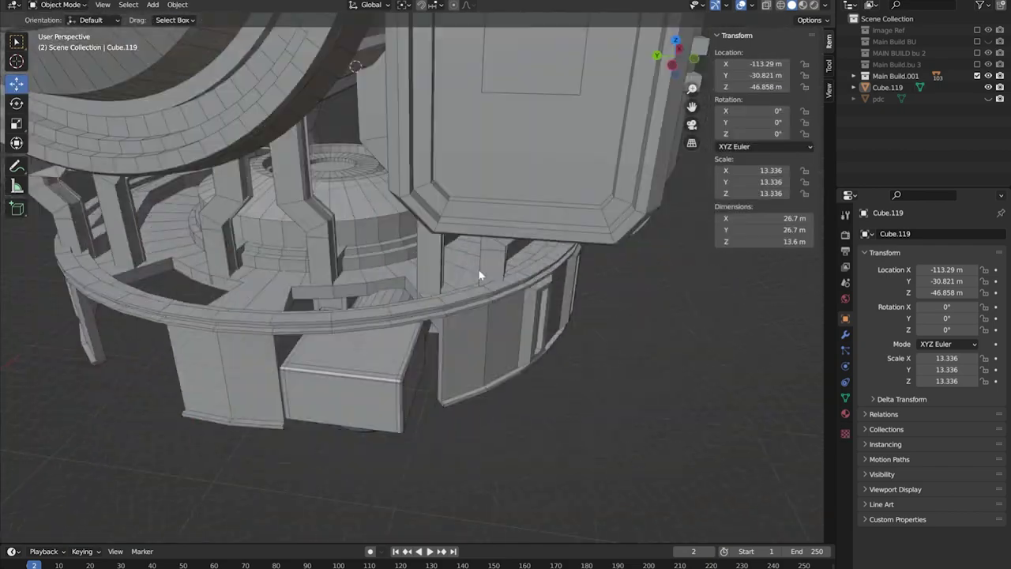
Adjust Cube.119's X rotation and start cutting it into an L-shaped support leg
{"action": "left_click", "coordinate": [153, 4]}
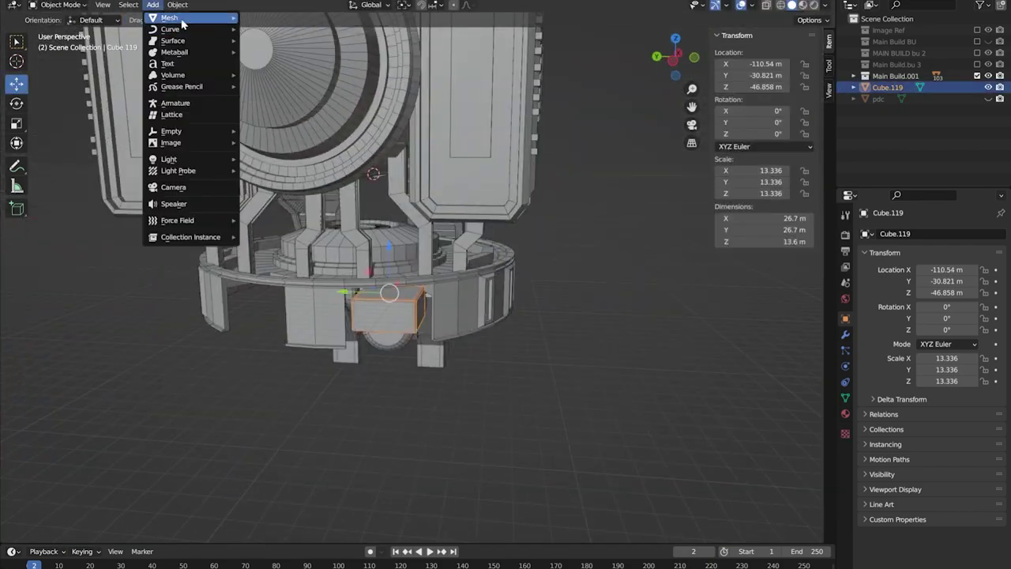
{"action": "left_click", "coordinate": [334, 66]}
{"action": "double_click", "coordinate": [765, 110]}
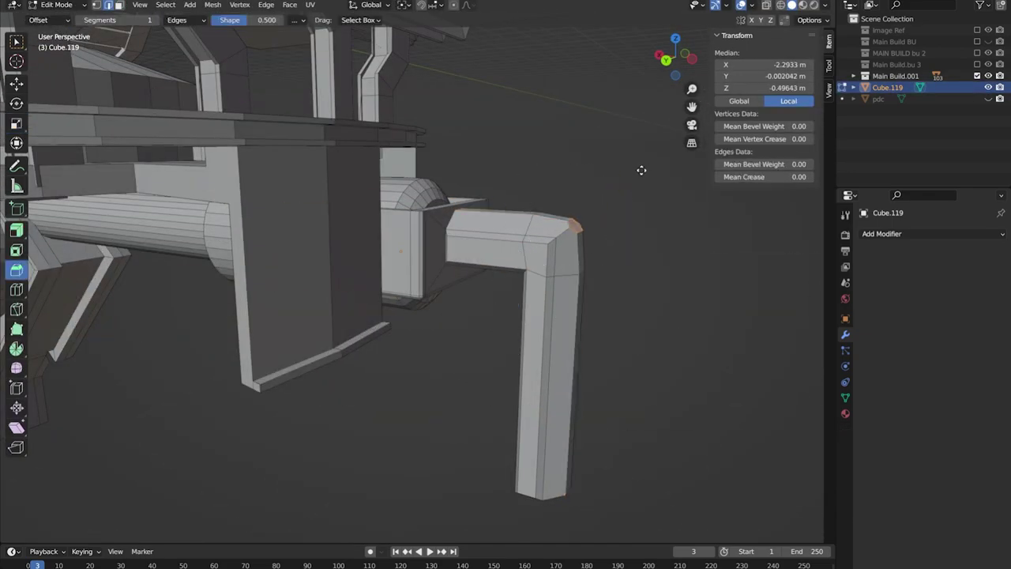
{"action": "left_click", "coordinate": [16, 310]}
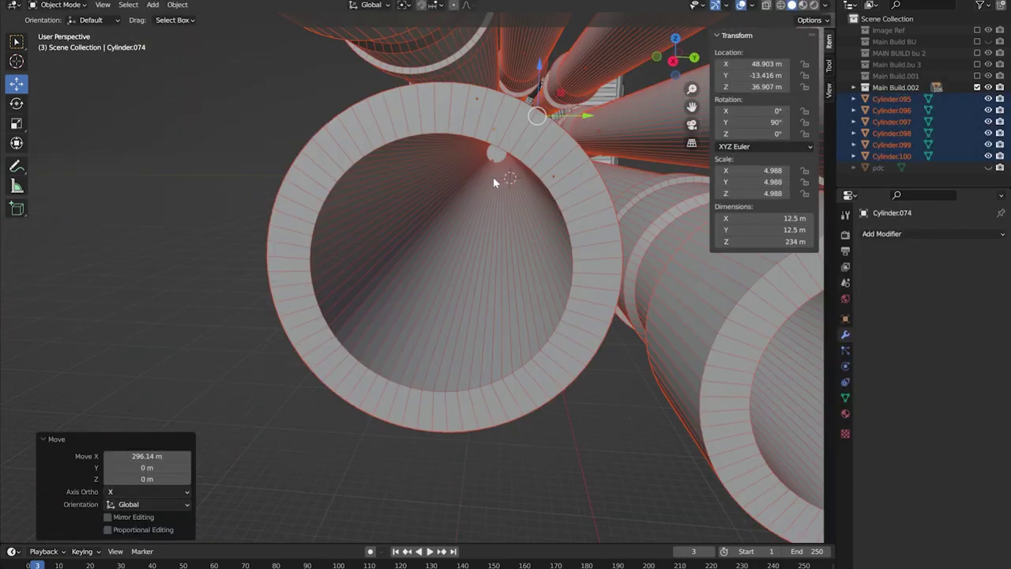
Delete the end faces of the barrel cylinders so they are open-ended
{"action": "left_click", "coordinate": [493, 176]}
{"action": "key", "text": "Tab"}
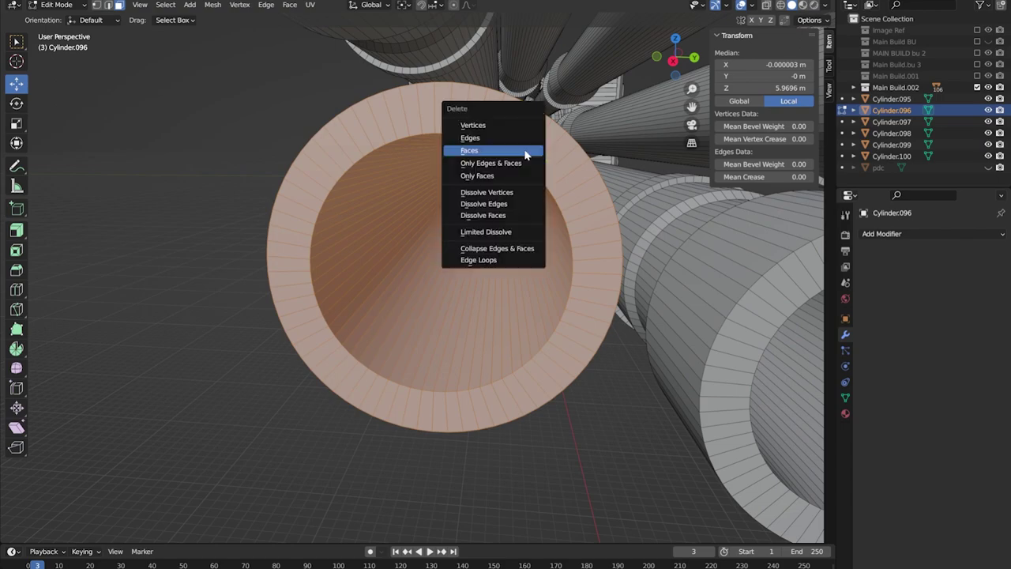
{"action": "left_click", "coordinate": [469, 150]}
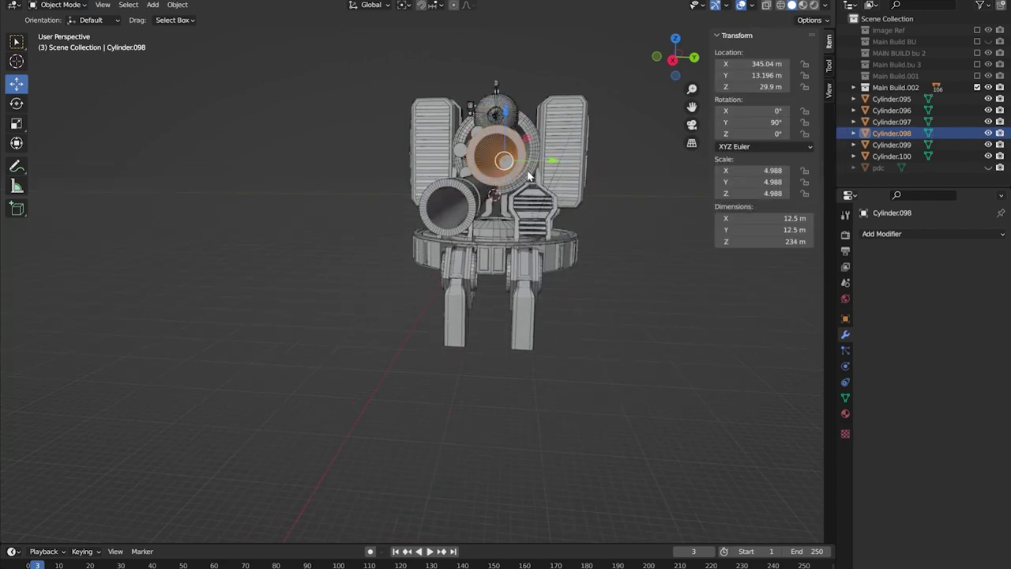
{"action": "left_click", "coordinate": [559, 169]}
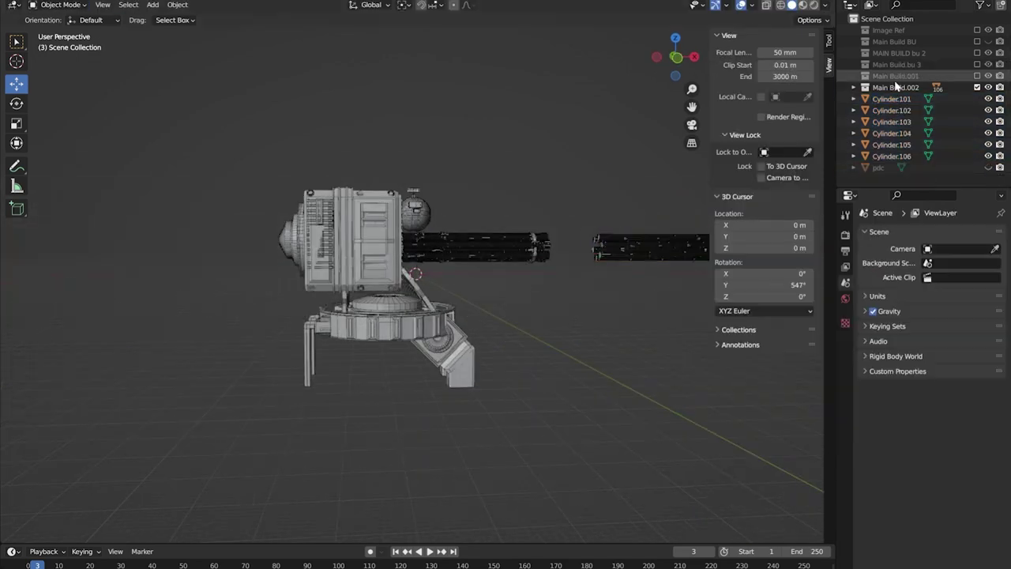
Add an Exact Boolean Difference on muzzle plate Cylinder.069 using Cylinder.102
{"action": "middle_click_drag", "start_coordinate": [506, 237], "coordinate": [316, 300]}
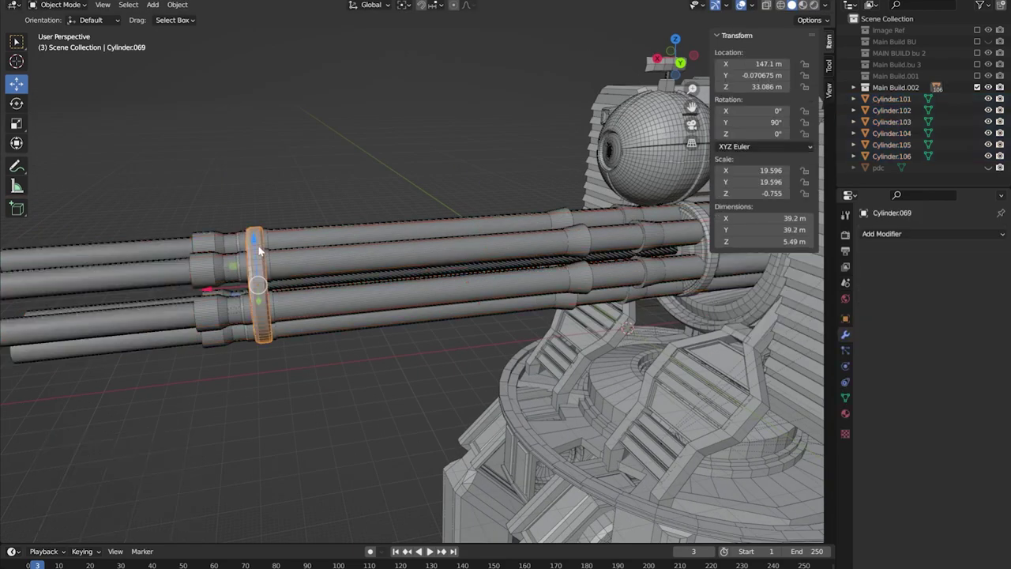
{"action": "left_click", "coordinate": [882, 234]}
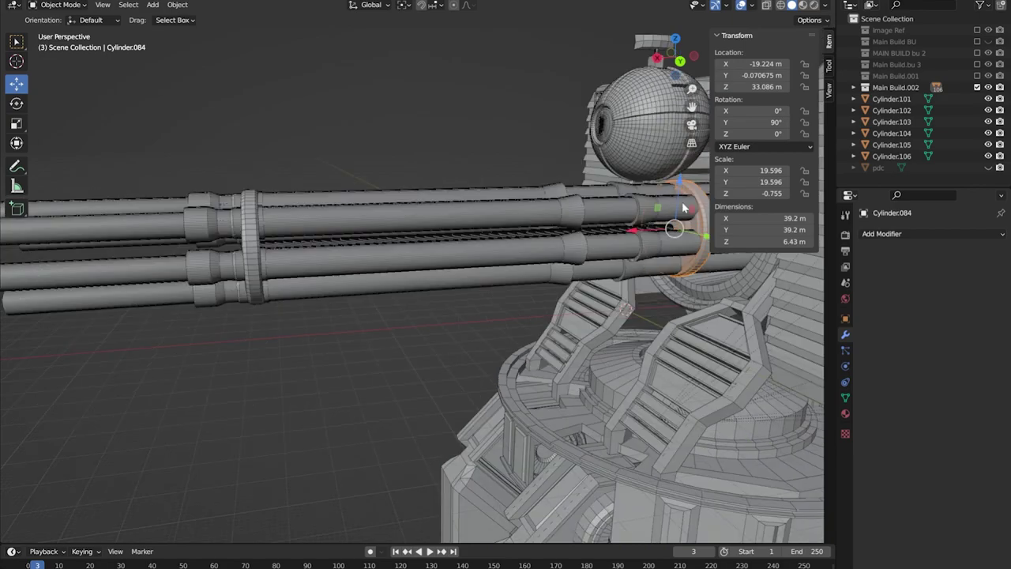
{"action": "left_click", "coordinate": [881, 233]}
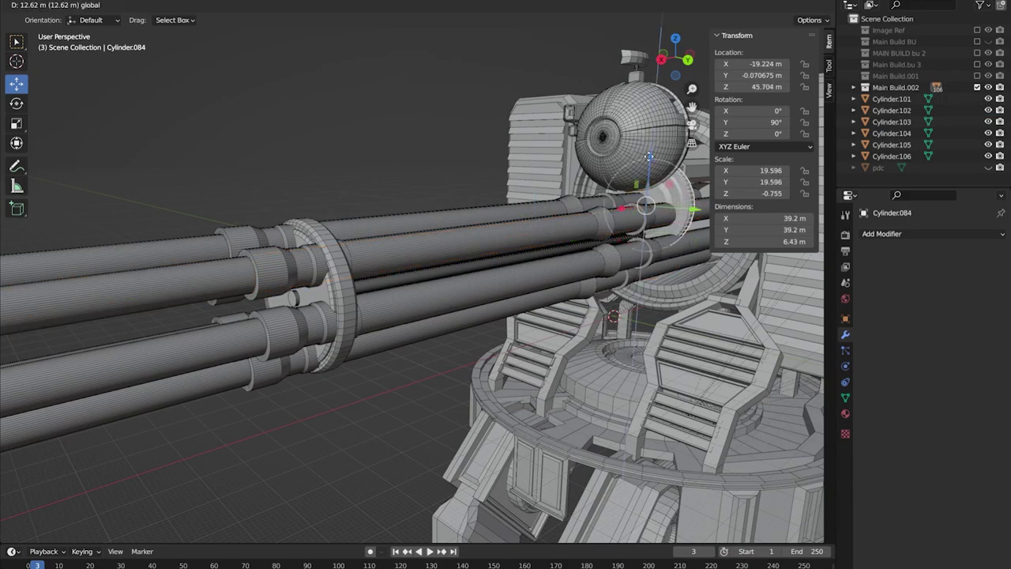
Apply Cylinder.102's cut on Cylinder.069 and add the next Boolean Difference using Cylinder.104
{"action": "left_click", "coordinate": [882, 233]}
{"action": "left_click", "coordinate": [790, 292]}
{"action": "left_click", "coordinate": [984, 297]}
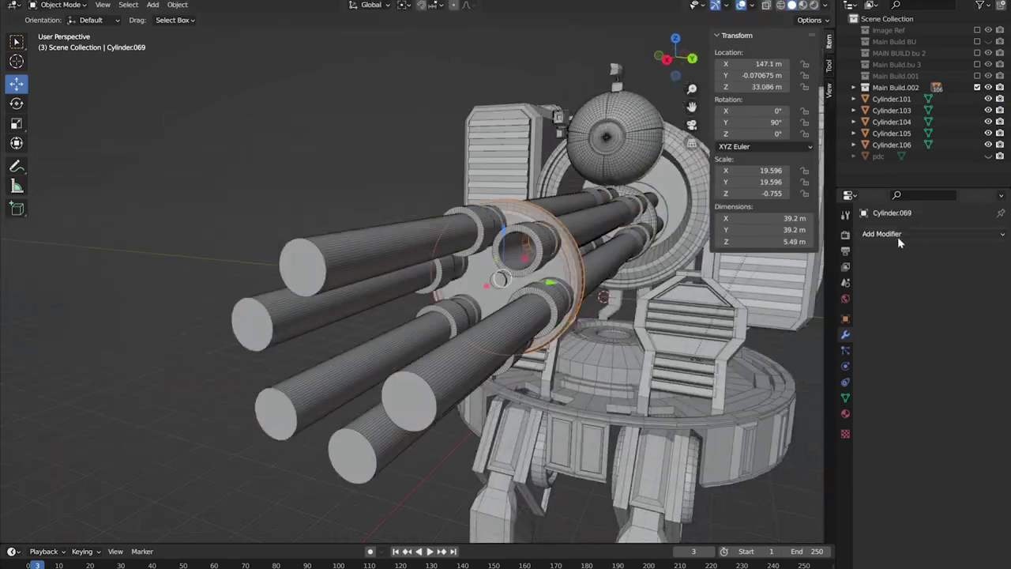
{"action": "left_click", "coordinate": [897, 236]}
{"action": "left_click", "coordinate": [782, 230]}
{"action": "left_click", "coordinate": [882, 233]}
{"action": "left_click", "coordinate": [789, 292]}
{"action": "left_click", "coordinate": [881, 234]}
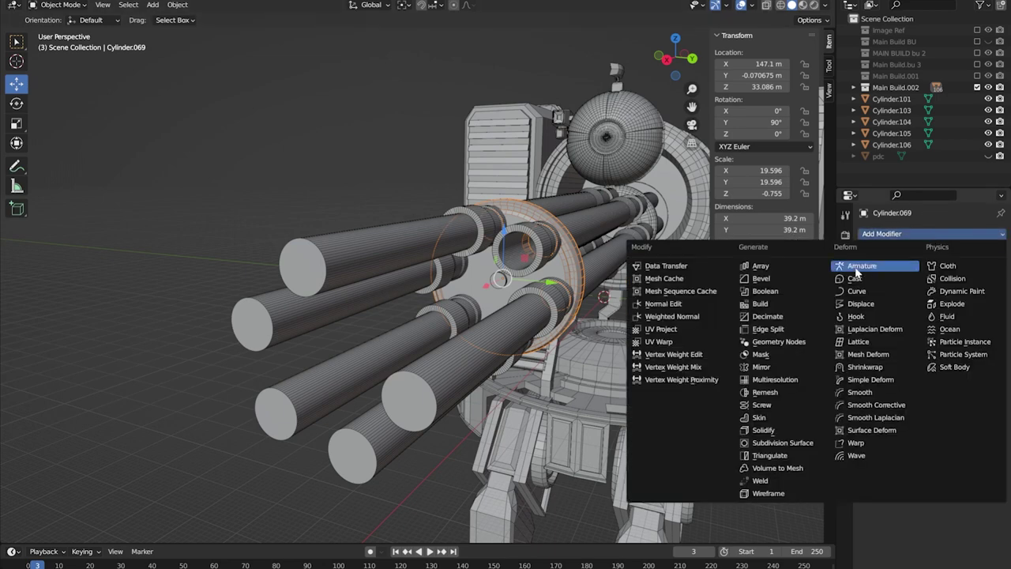
{"action": "left_click", "coordinate": [765, 291]}
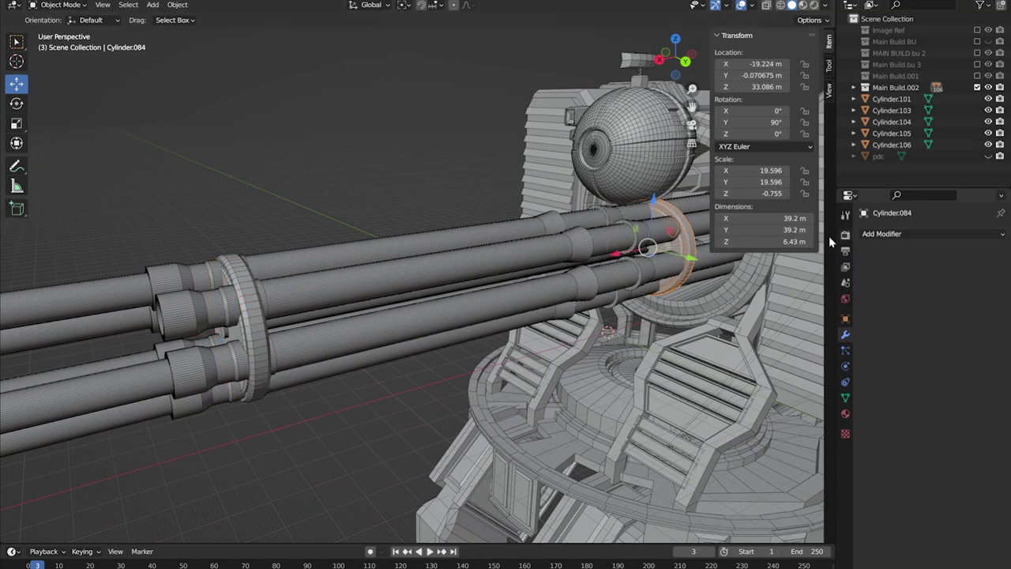
Add Boolean cuts for the remaining barrels to the rear ring and raise the ring along Z
{"action": "left_click", "coordinate": [877, 234]}
{"action": "left_click", "coordinate": [764, 291]}
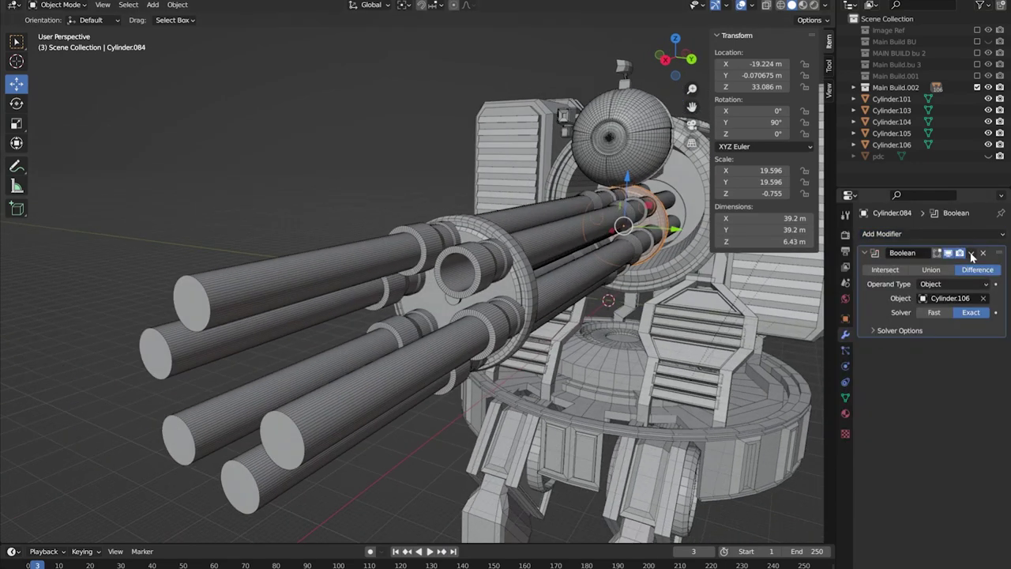
{"action": "left_click", "coordinate": [882, 233]}
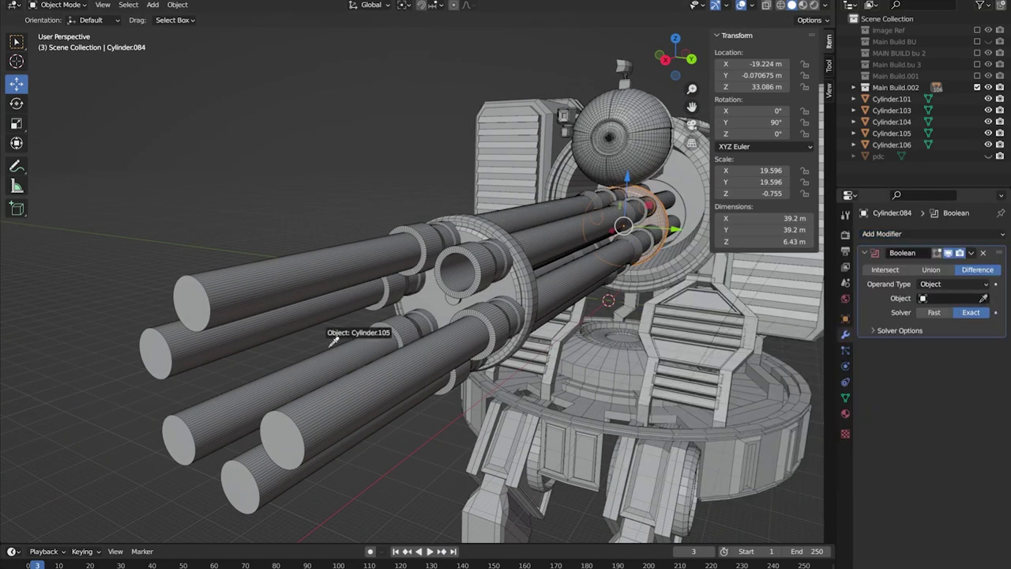
{"action": "left_click", "coordinate": [881, 233]}
{"action": "left_click", "coordinate": [765, 291]}
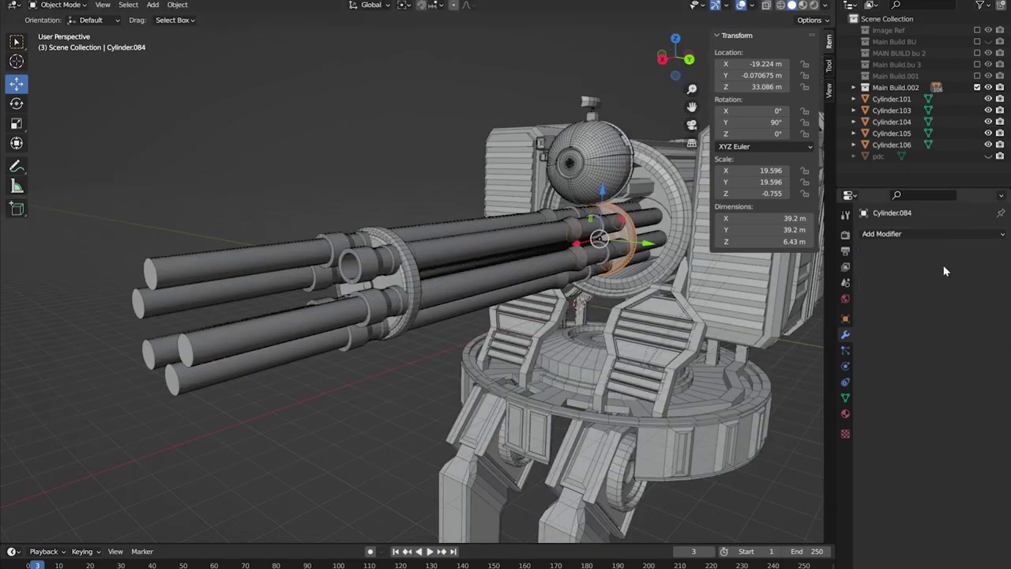
{"action": "middle_click_drag", "start_coordinate": [387, 294], "coordinate": [582, 221]}
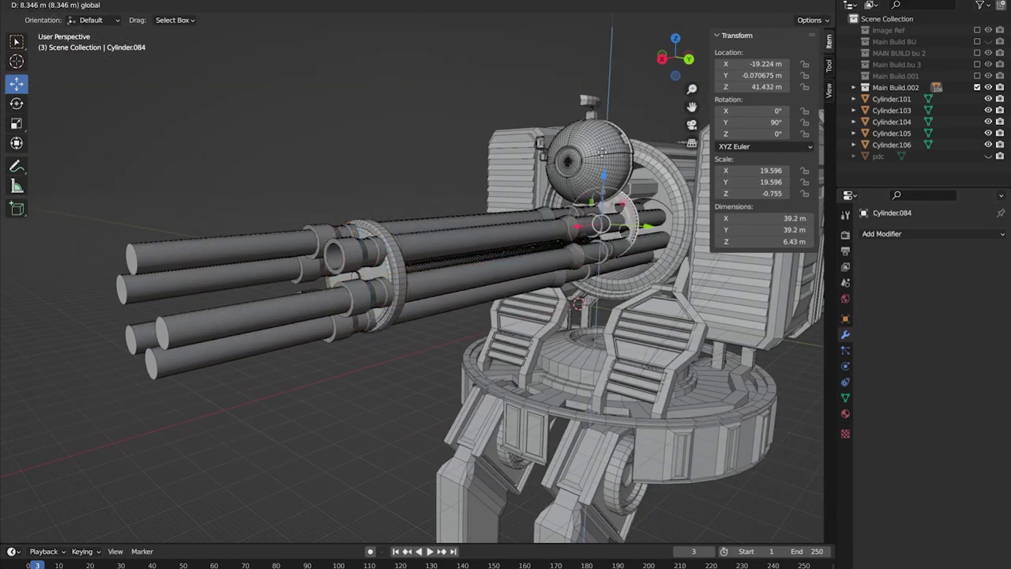
{"action": "key", "text": "Return"}
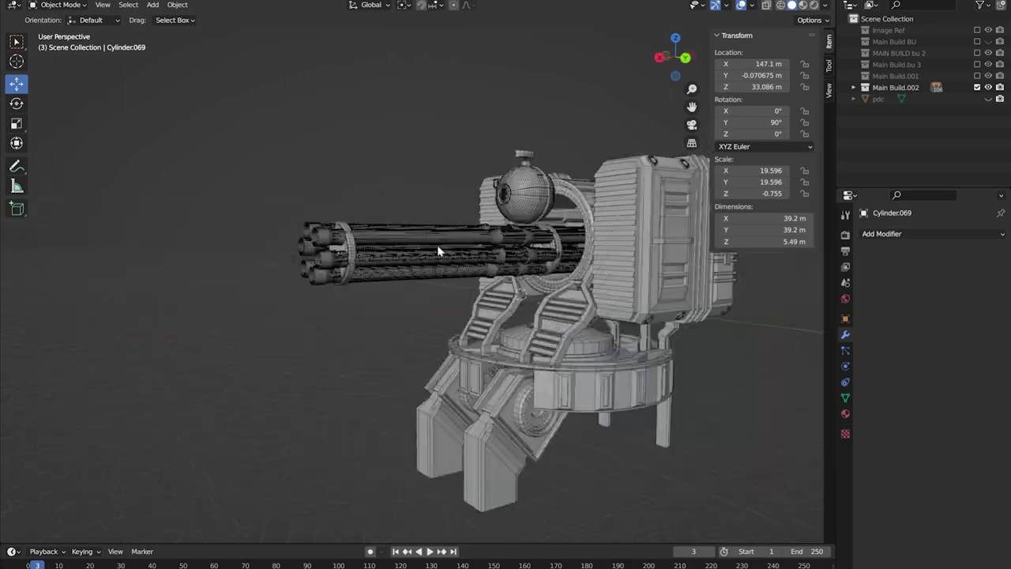
{"action": "middle_click_drag", "start_coordinate": [439, 252], "coordinate": [100, 172]}
{"action": "key", "text": "KP_1"}
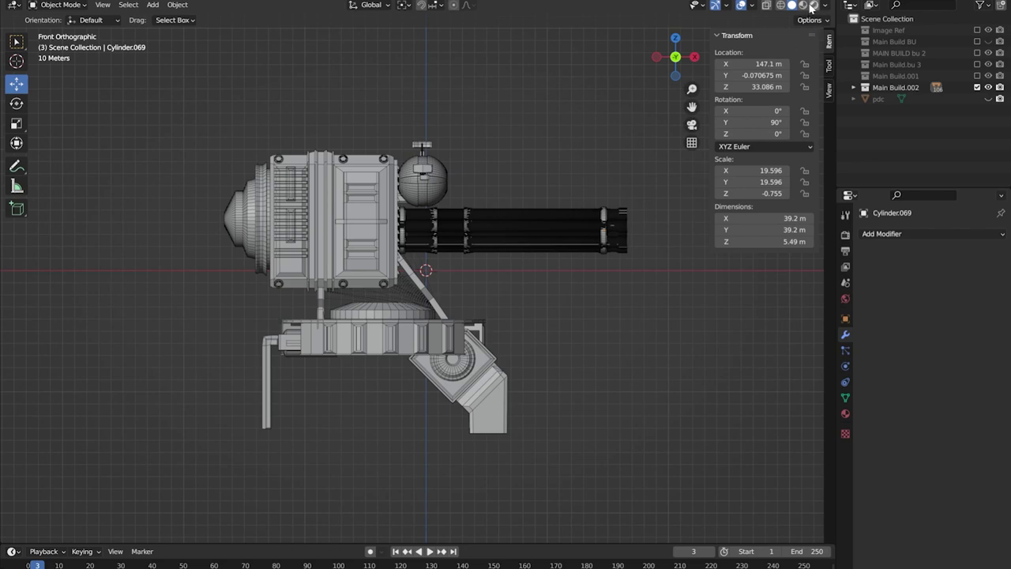
{"action": "middle_click_drag", "start_coordinate": [594, 99], "coordinate": [474, 166]}
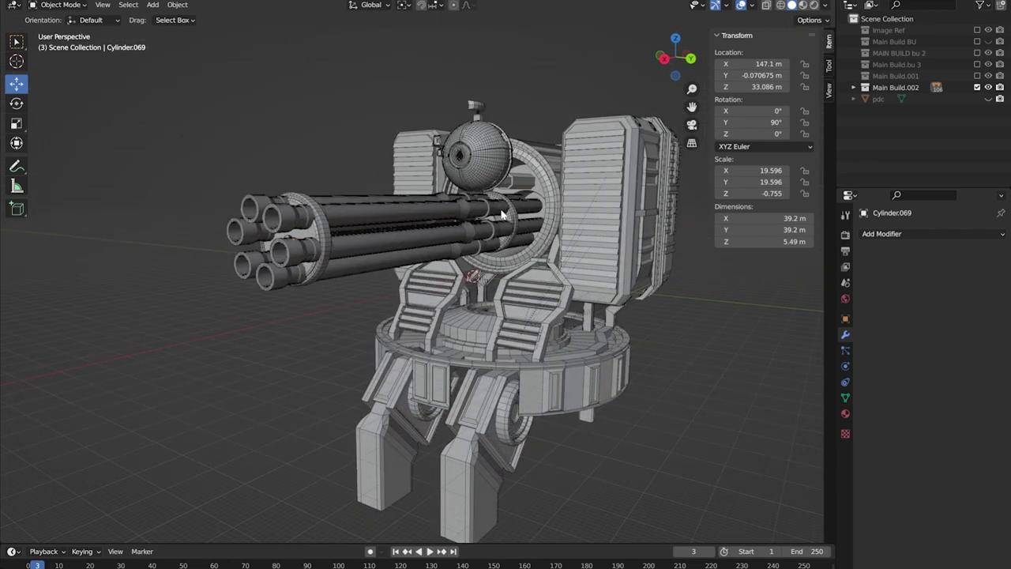
{"action": "scroll", "coordinate": [519, 220], "scroll_direction": "up", "scroll_amount": 3}
{"action": "mouse_move", "coordinate": [519, 219]}
{"action": "middle_mouse_down"}
{"action": "mouse_move", "coordinate": [485, 218]}
{"action": "mouse_move", "coordinate": [552, 207]}
{"action": "mouse_move", "coordinate": [643, 165]}
{"action": "mouse_move", "coordinate": [647, 242]}
{"action": "middle_mouse_up"}
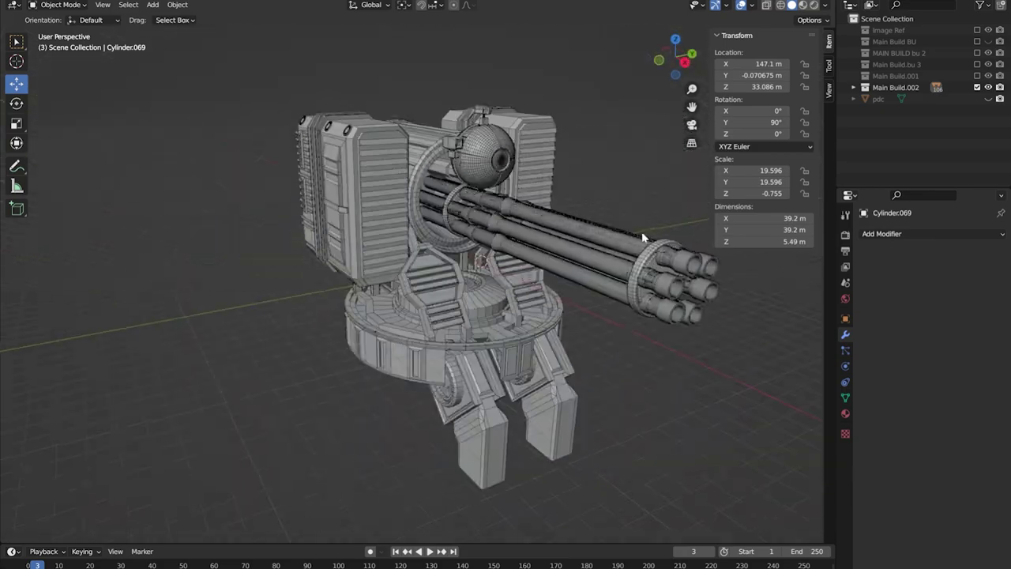